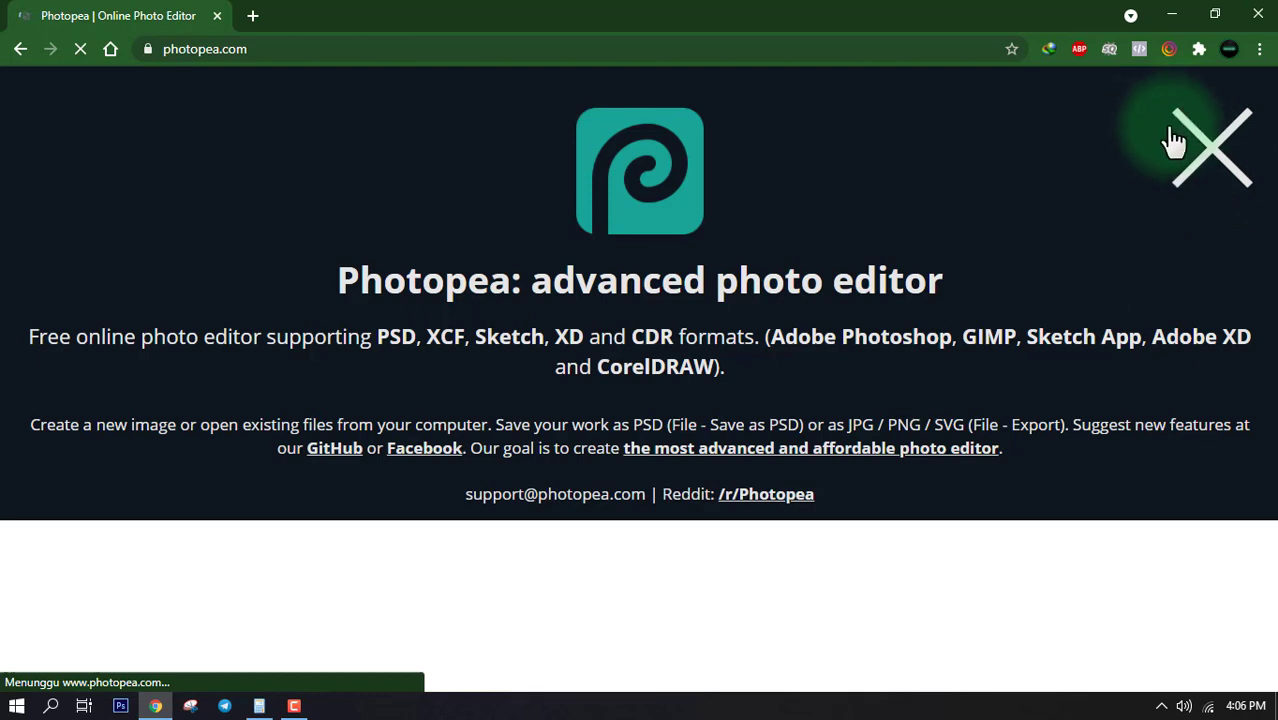
# - Open the 01 Mockup Hoodie PSD from DESAIN (F:), PRODUK GUBUKHIJAU, 50 PSD Template Mockup Edisi 06, Template Mockup Edisi 06 Apparel, 10 Mockup Hoodie
pyautogui.click(1190, 150)
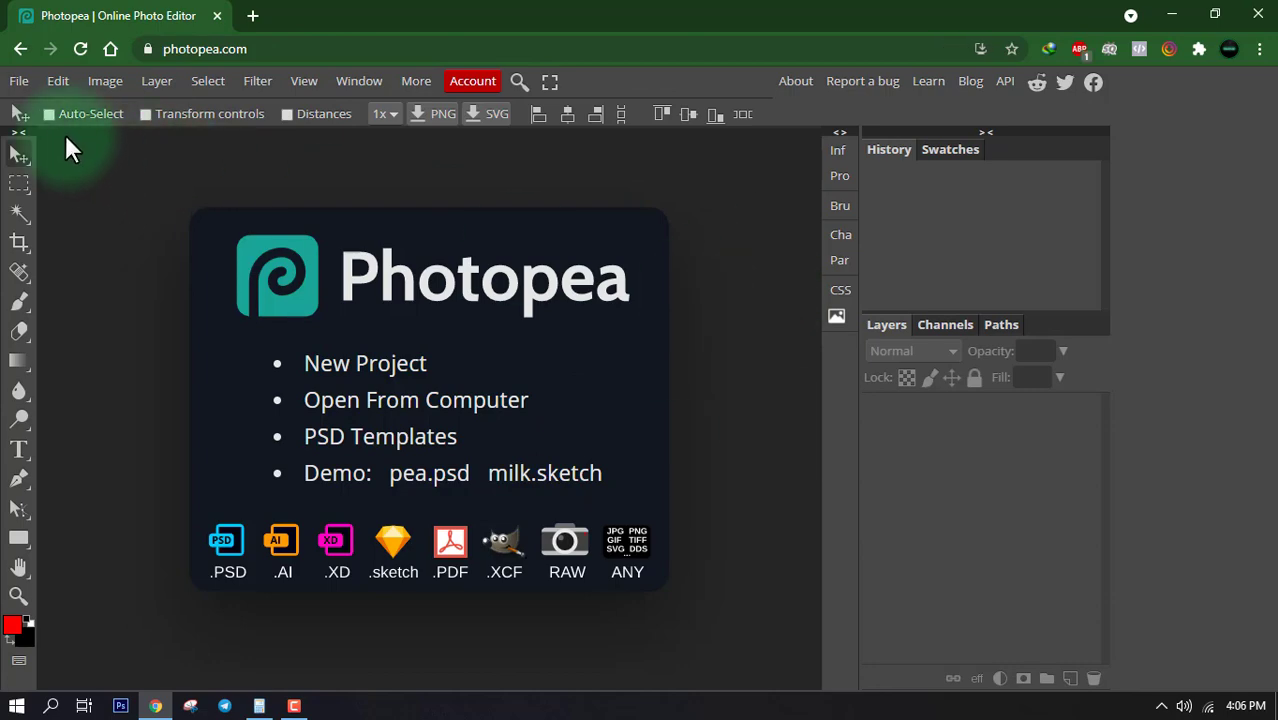
pyautogui.click(19, 81)
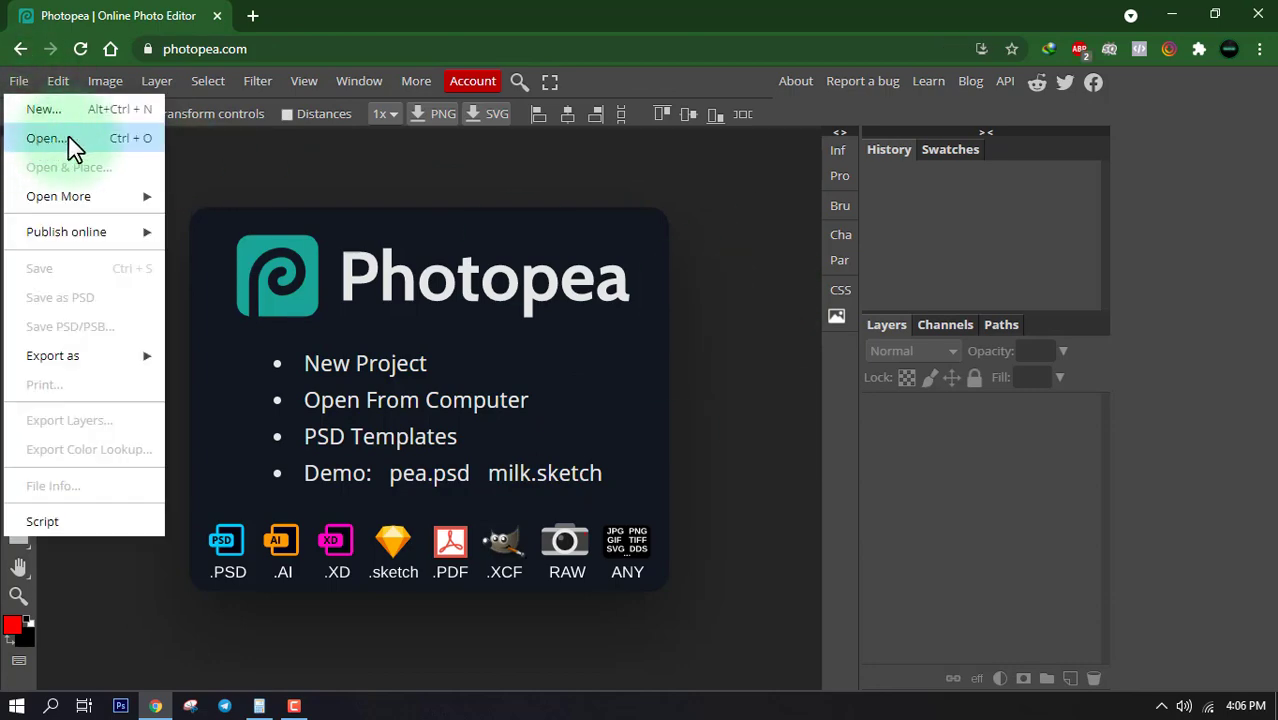
pyautogui.click(68, 140)
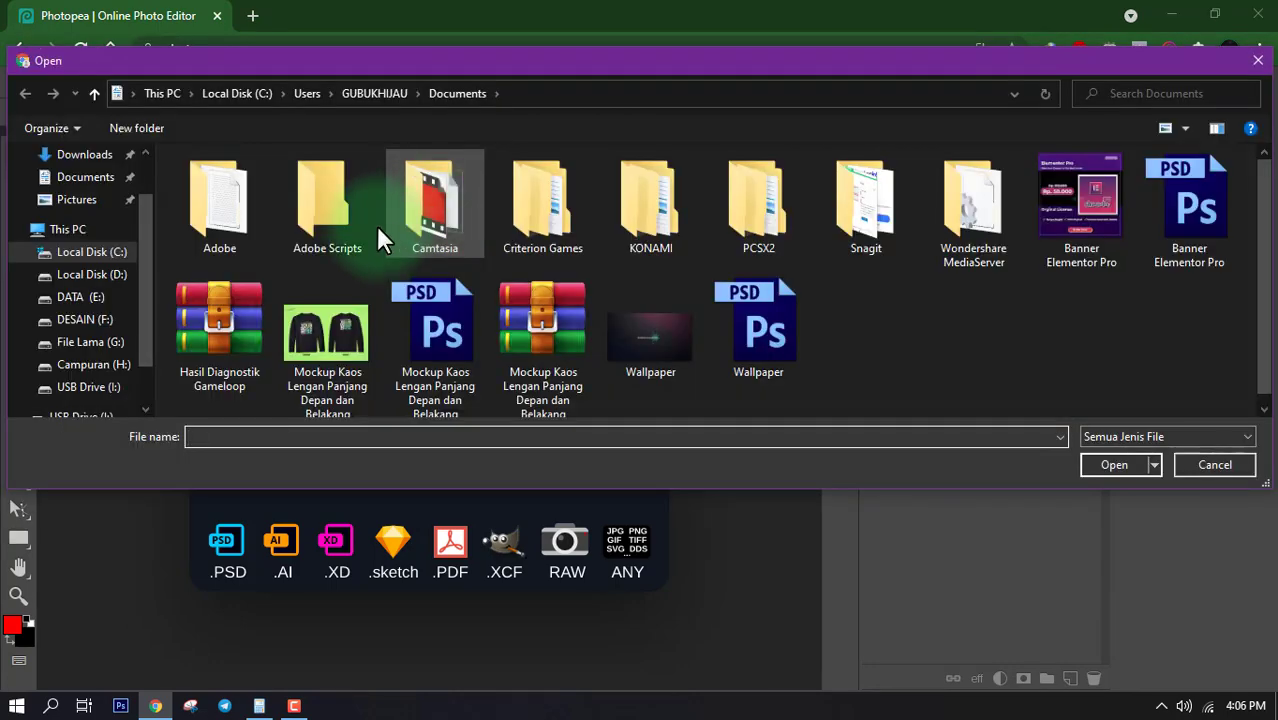
pyautogui.click(85, 320)
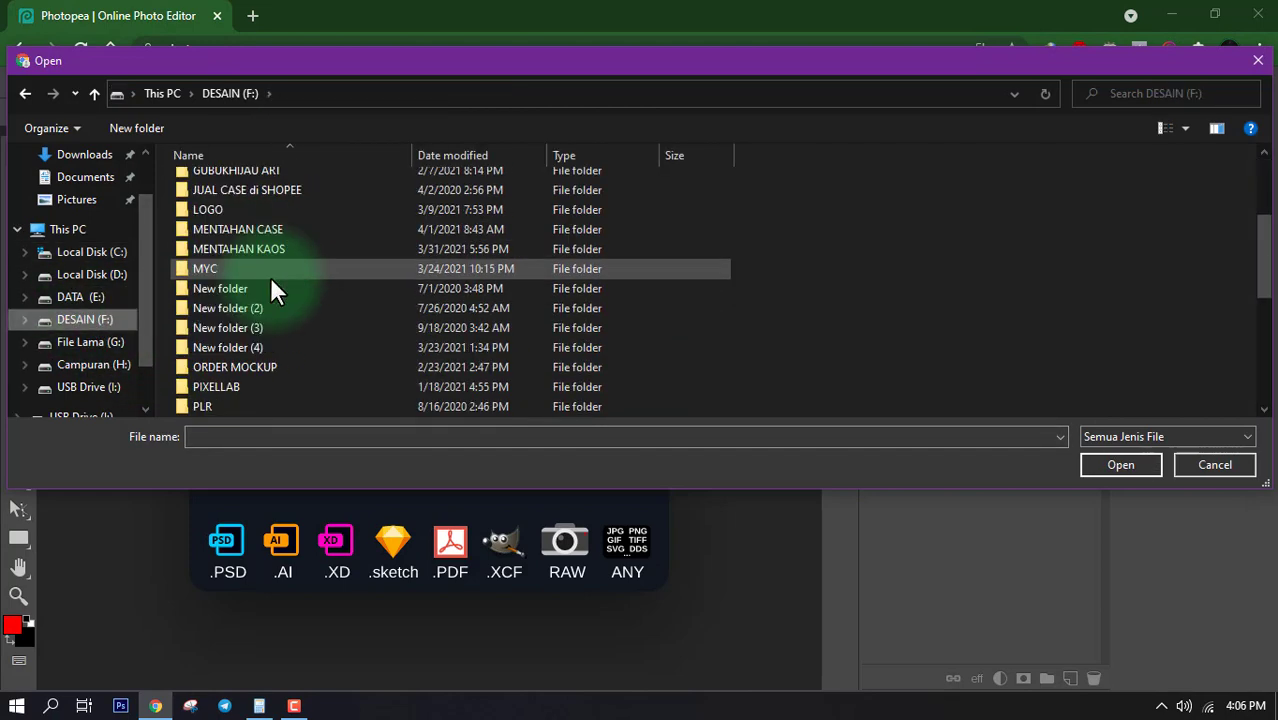
pyautogui.scroll(-2, 270, 280)
pyautogui.doubleClick(265, 308)
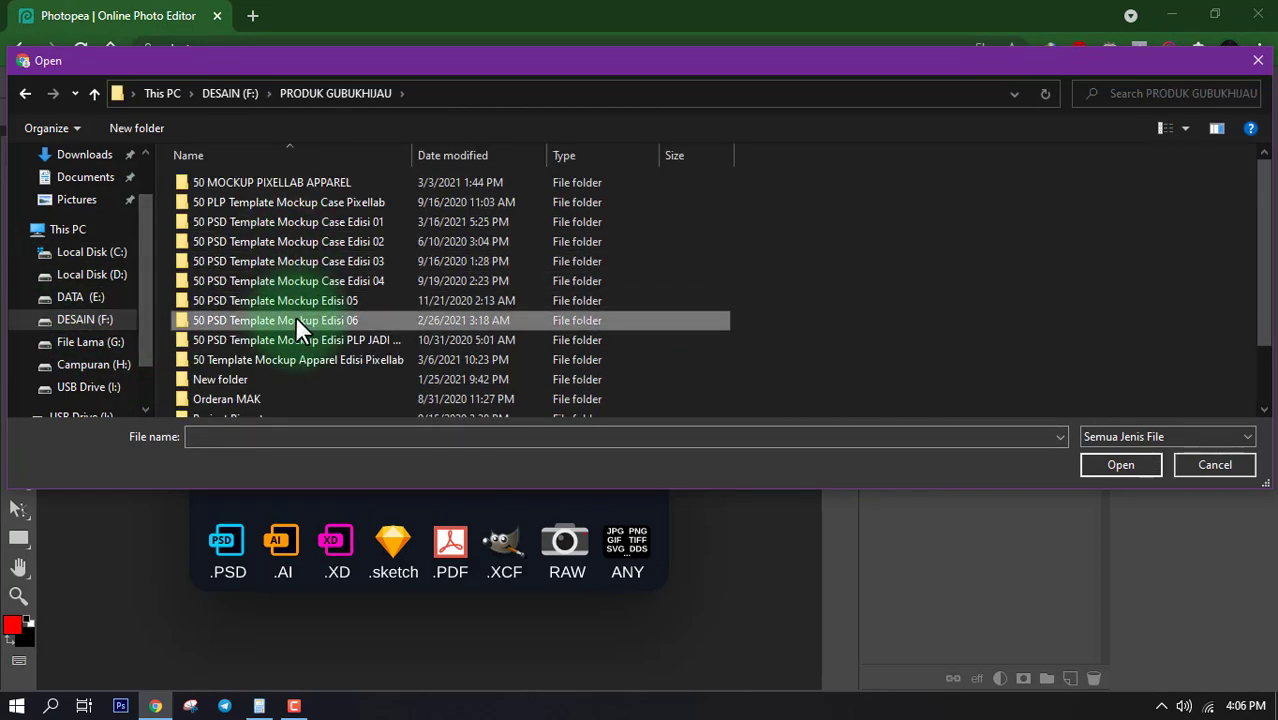
pyautogui.doubleClick(295, 320)
pyautogui.doubleClick(295, 222)
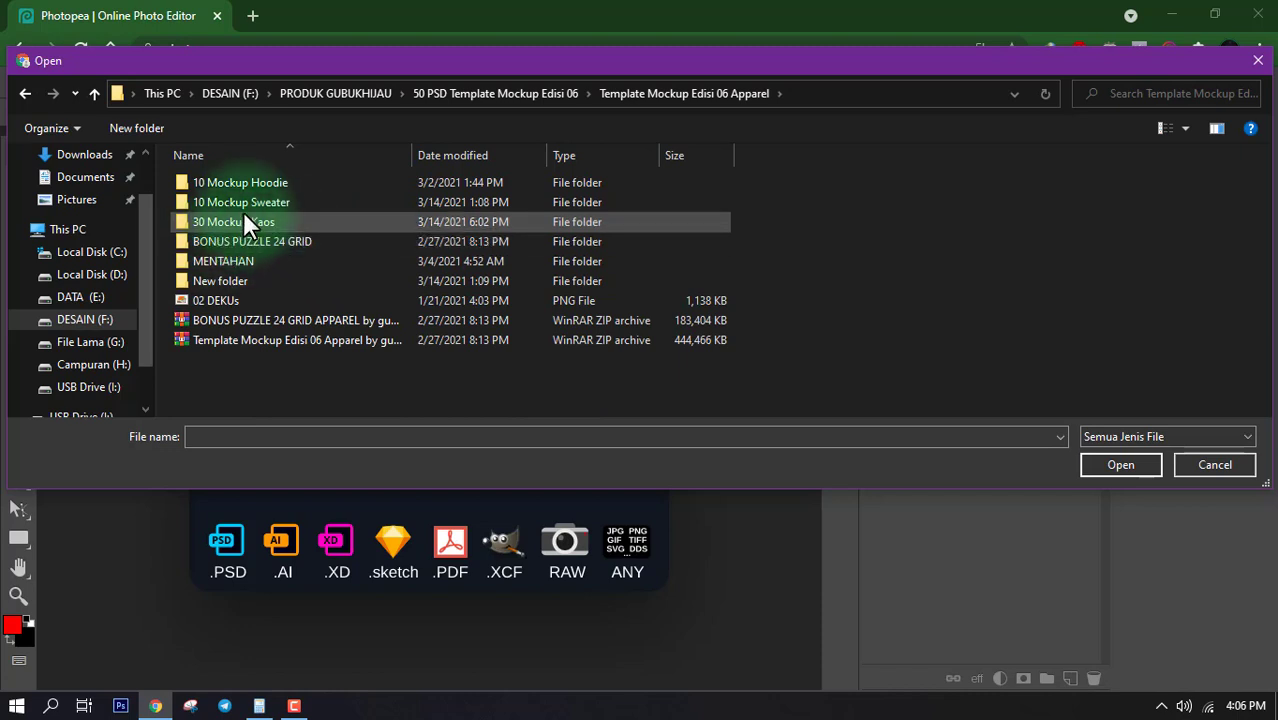
pyautogui.click(239, 179)
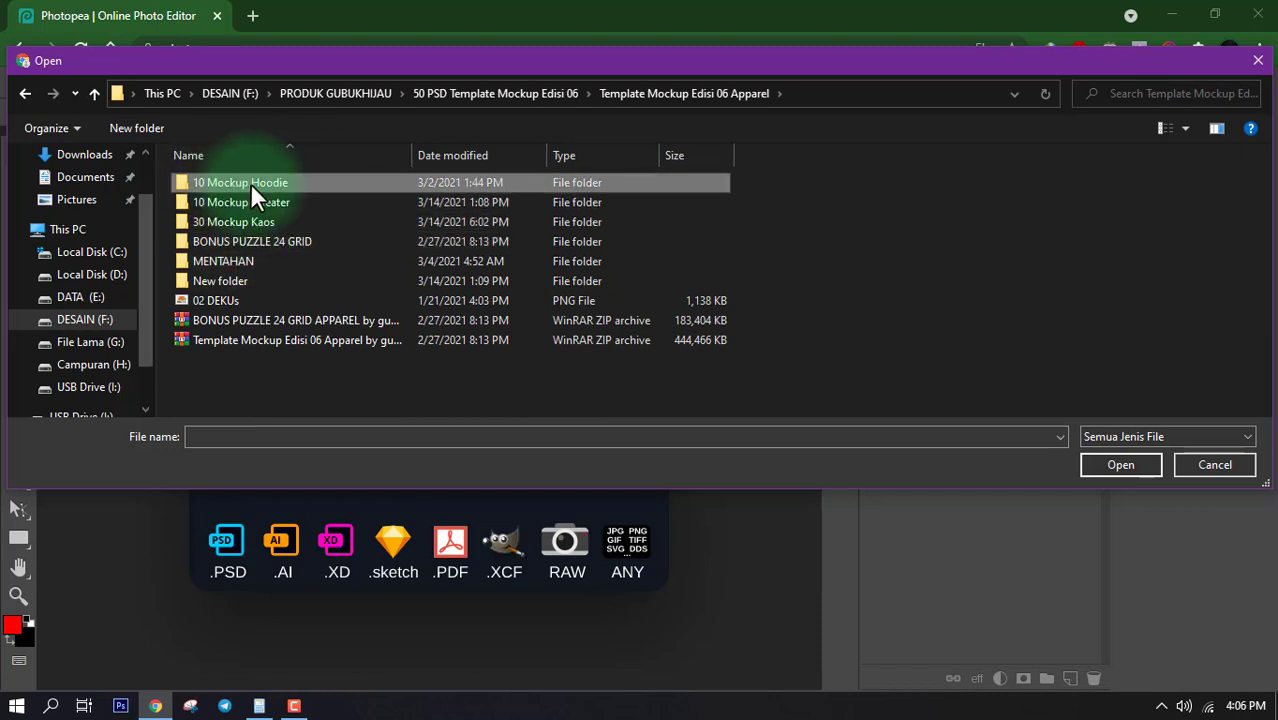
pyautogui.doubleClick(250, 183)
pyautogui.click(323, 205)
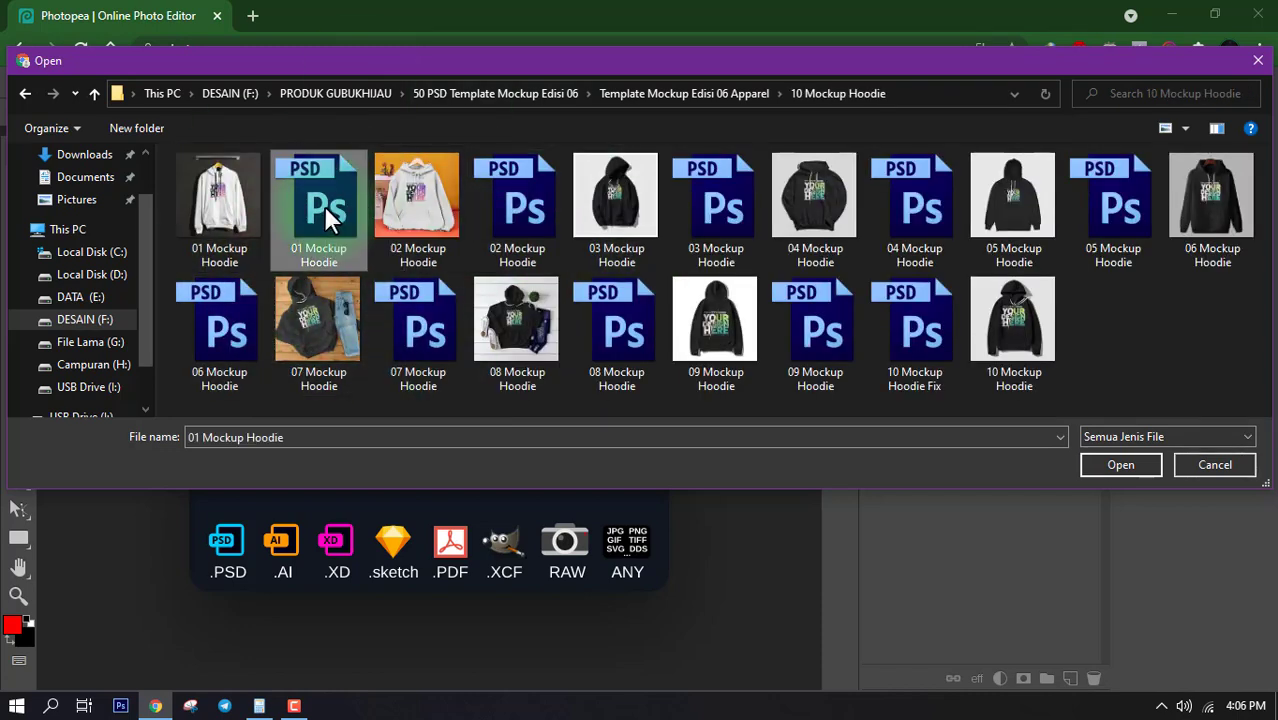
pyautogui.click(1121, 462)
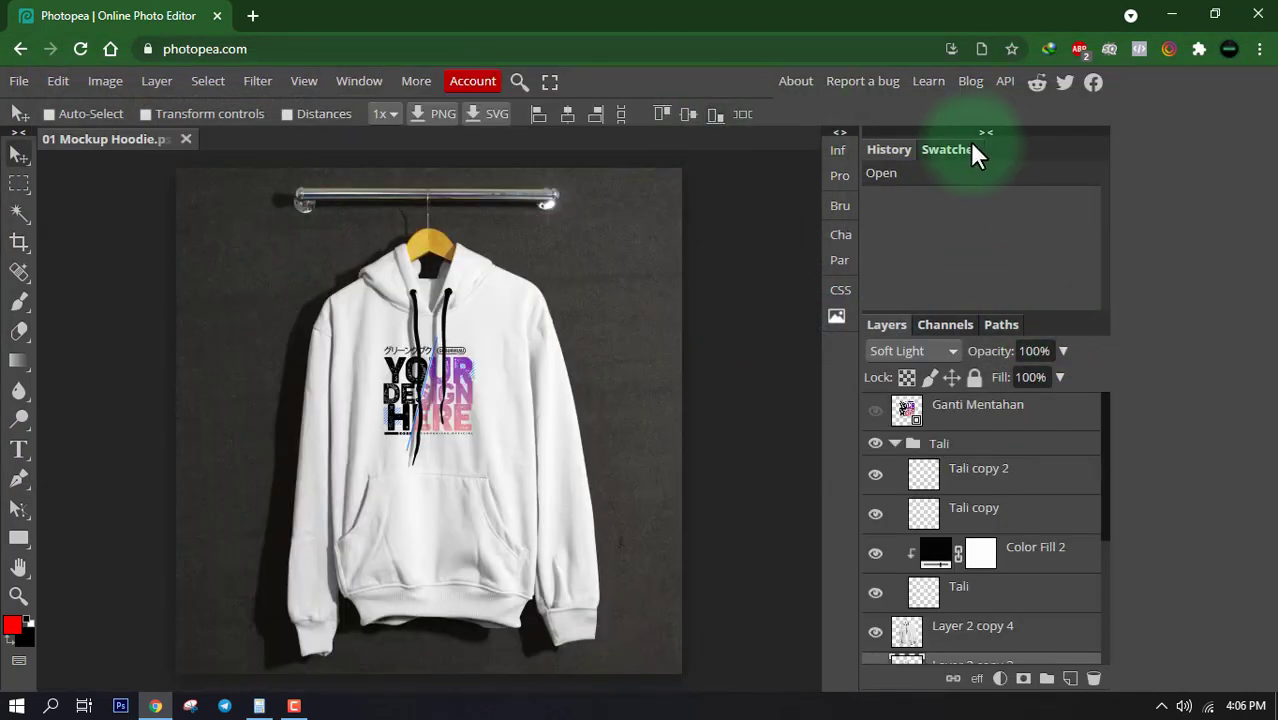
pyautogui.click(986, 133)
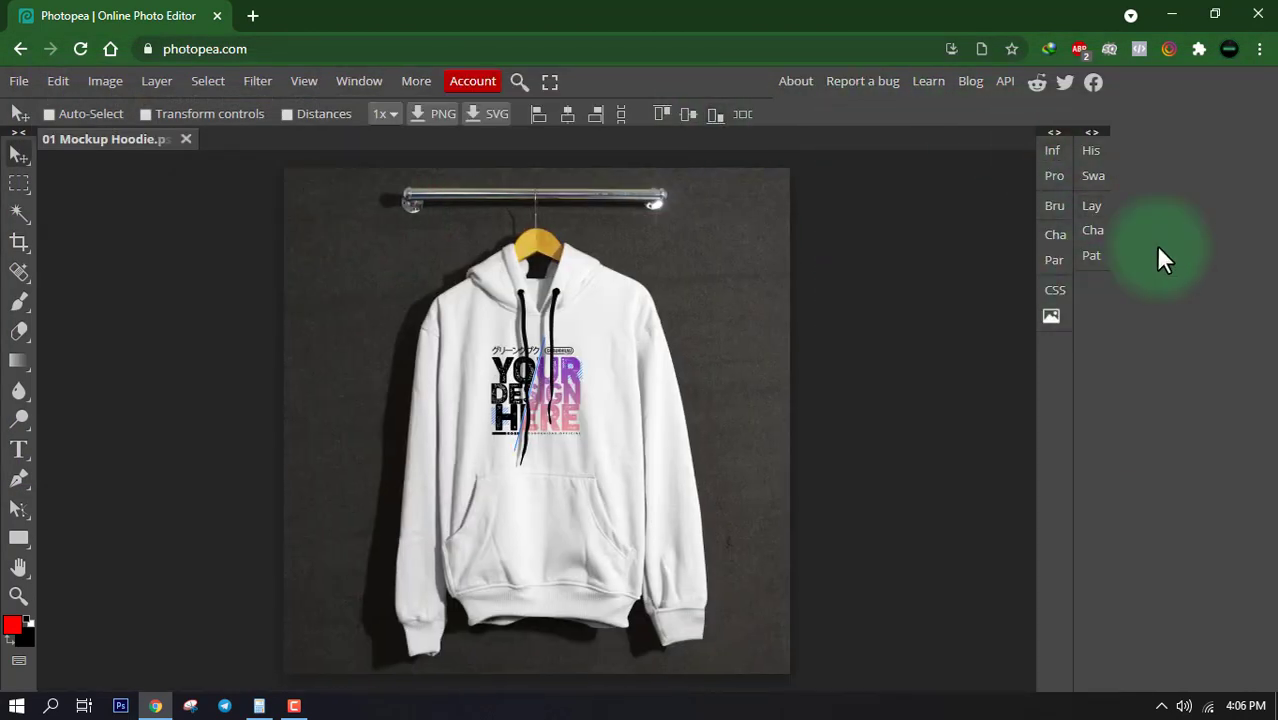
pyautogui.click(1093, 134)
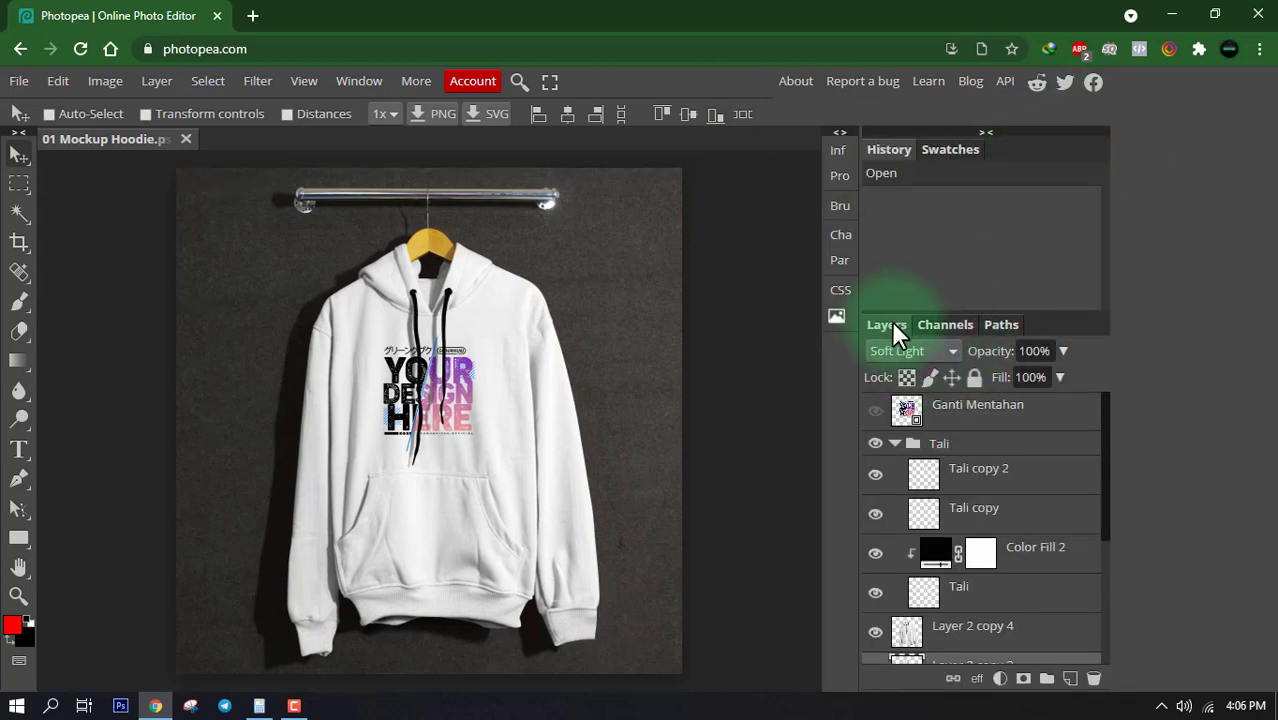
pyautogui.moveTo(889, 325); pyautogui.dragTo(893, 283)
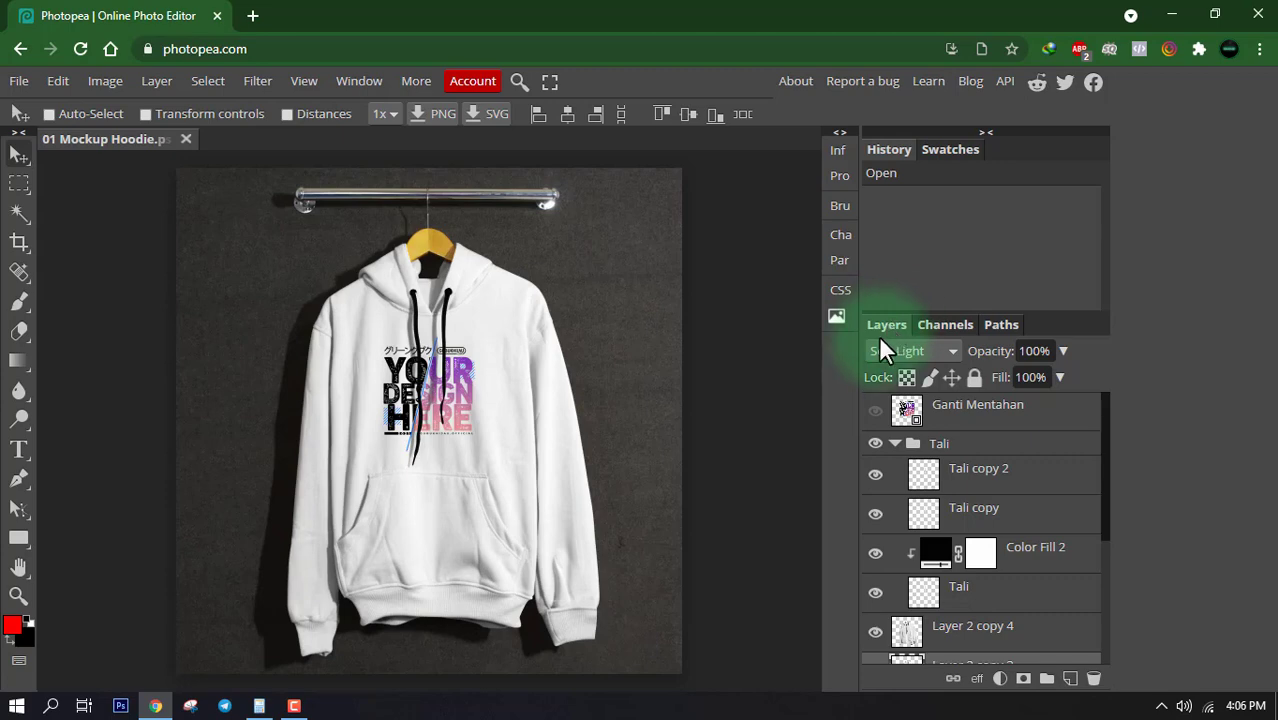
pyautogui.click(840, 132)
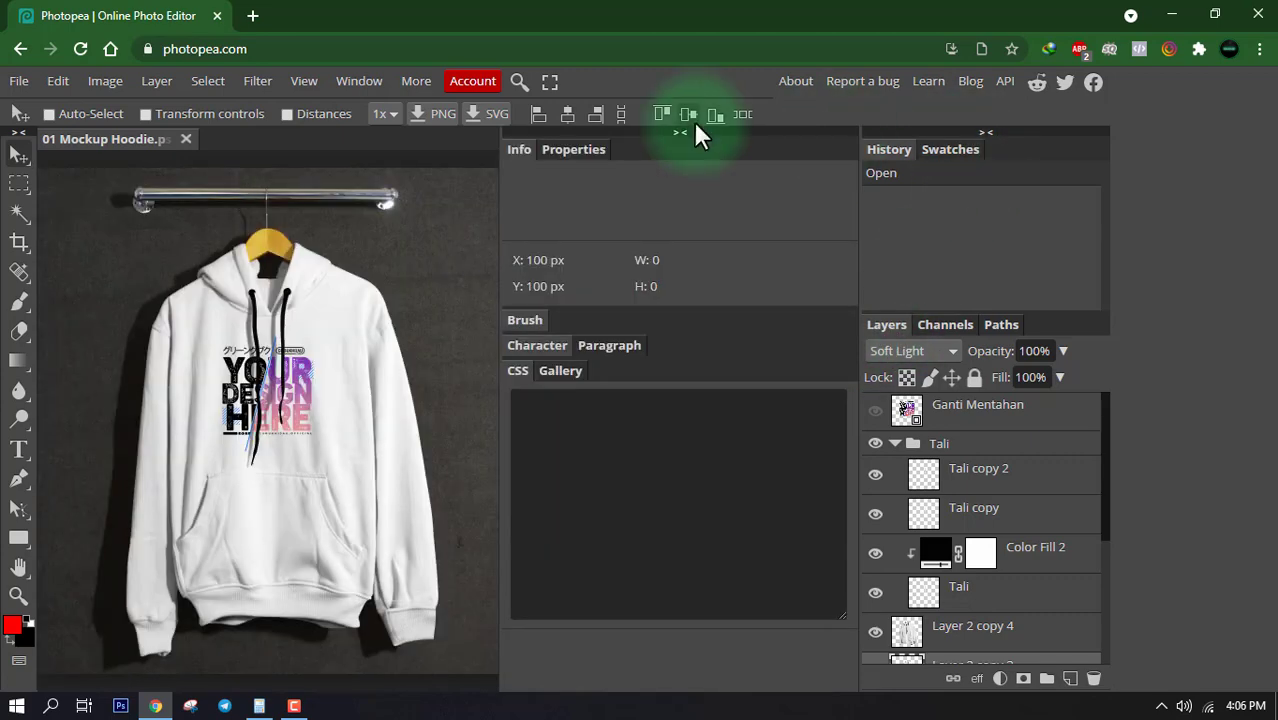
pyautogui.click(692, 129)
# - Collapse the History and Layers panel column, display only the layer list, and look through the mockup's layers
pyautogui.click(986, 134)
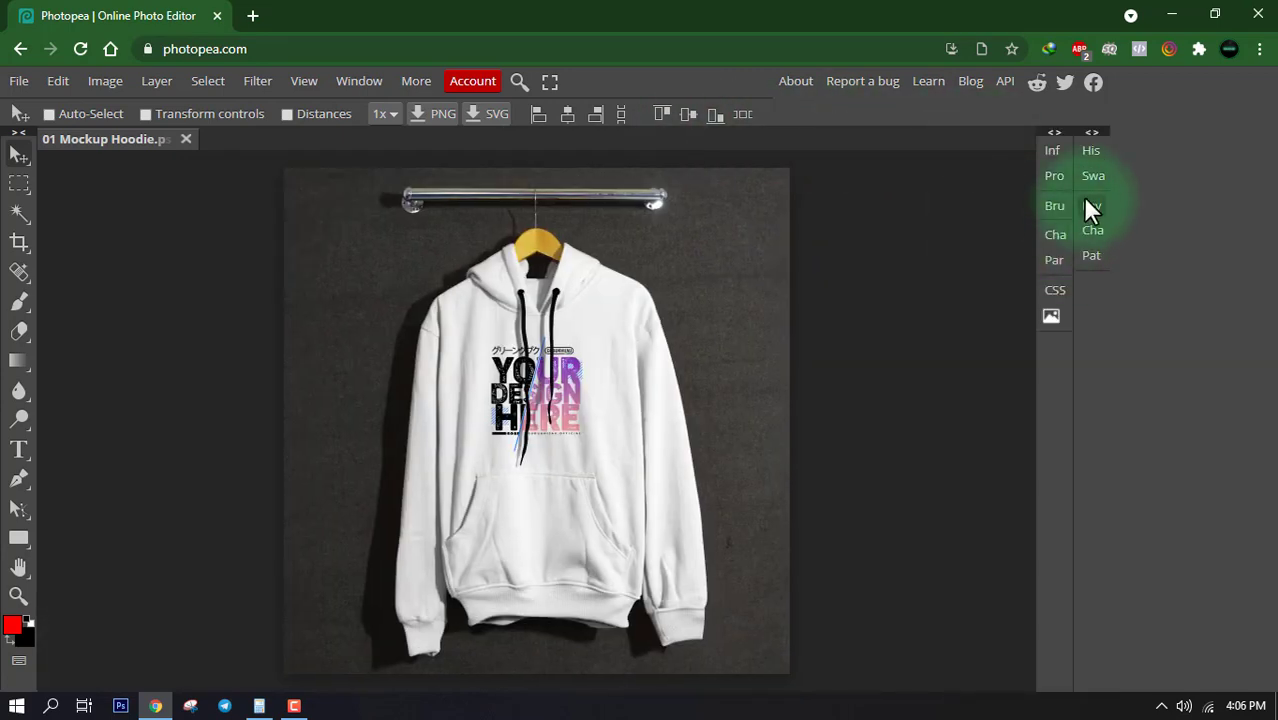
pyautogui.click(1091, 206)
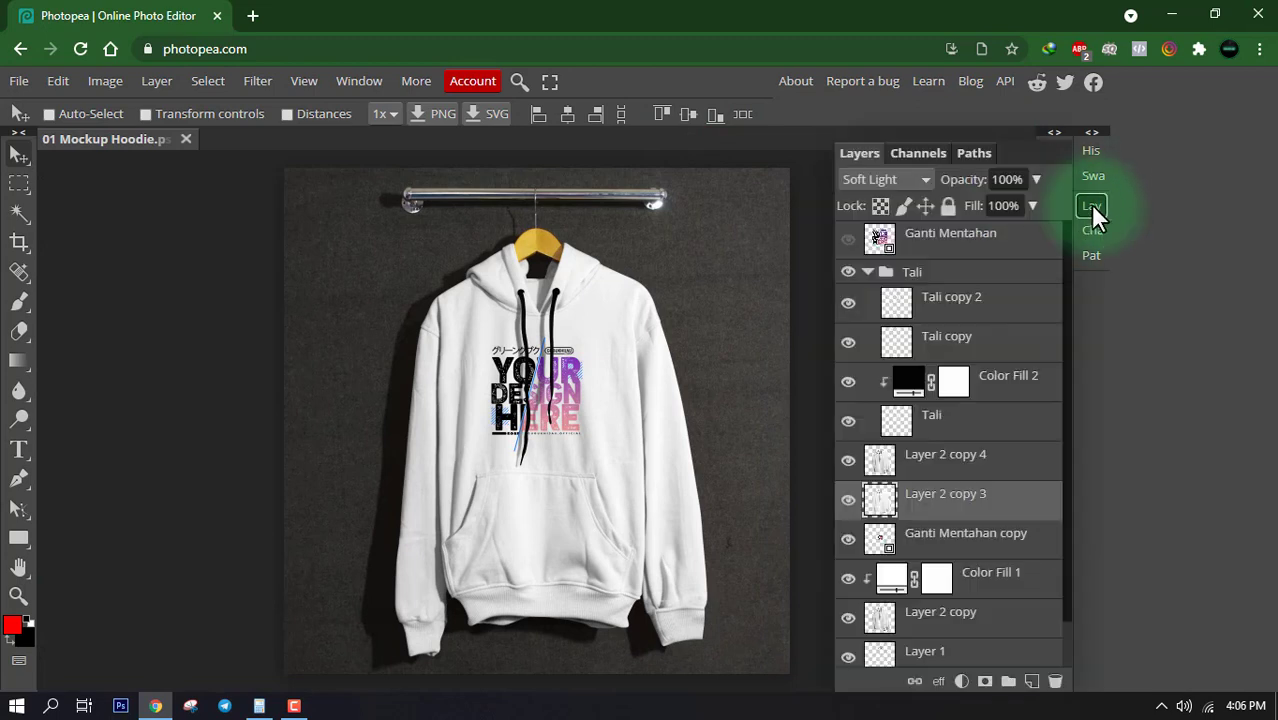
pyautogui.scroll(-2, 990, 480)
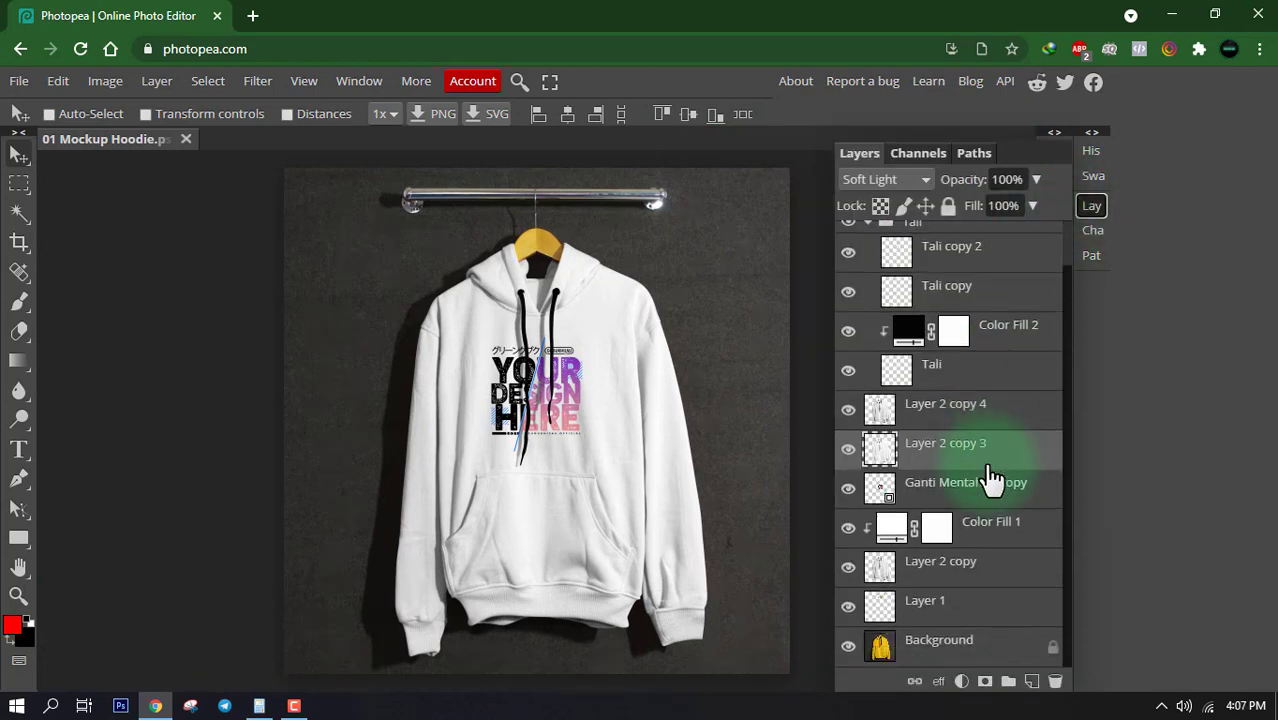
pyautogui.scroll(2, 984, 500)
# - Open the contents of the Ganti Mentahan smart object and hide its Mentahan Kaos Edisi design layer
pyautogui.click(968, 245)
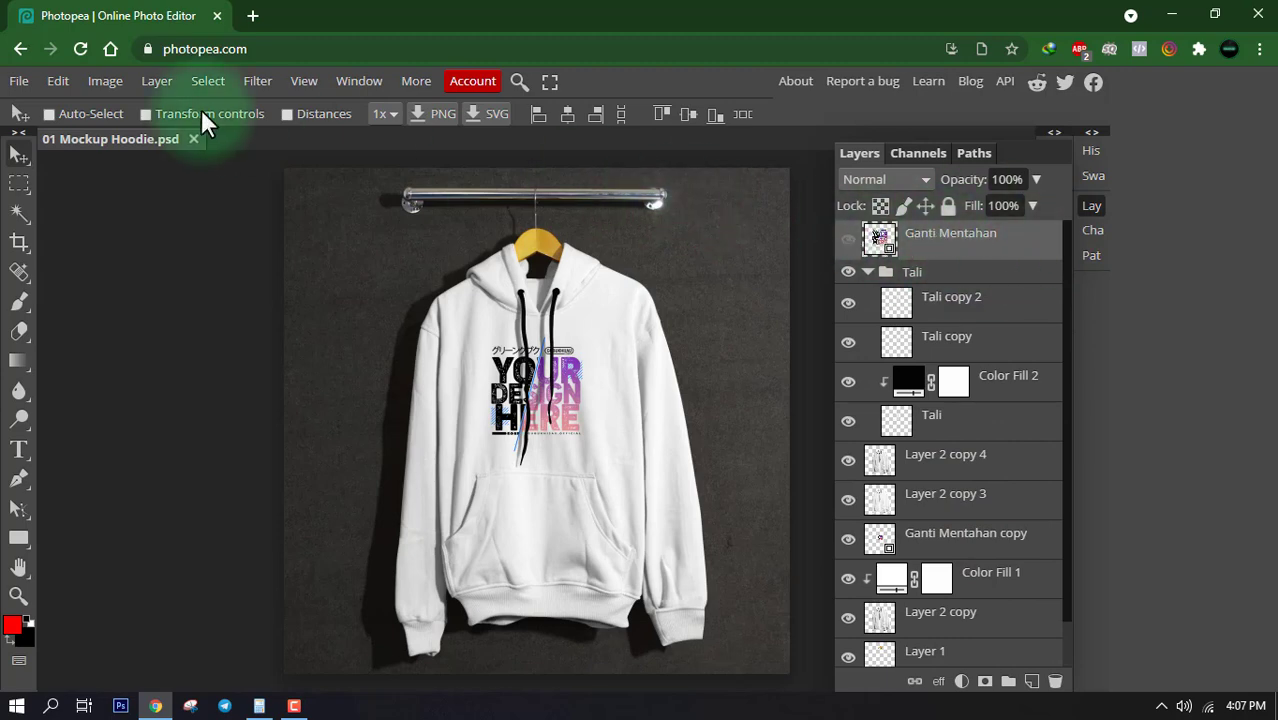
pyautogui.click(212, 84)
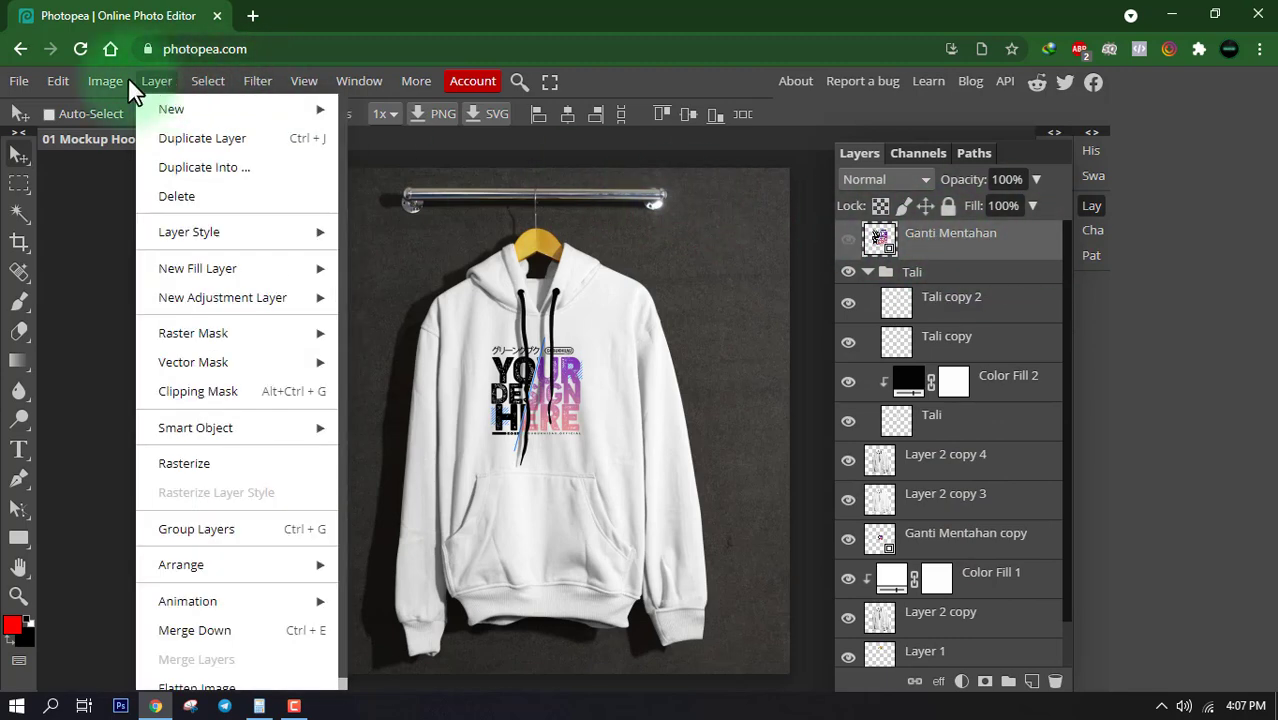
pyautogui.moveTo(158, 84)
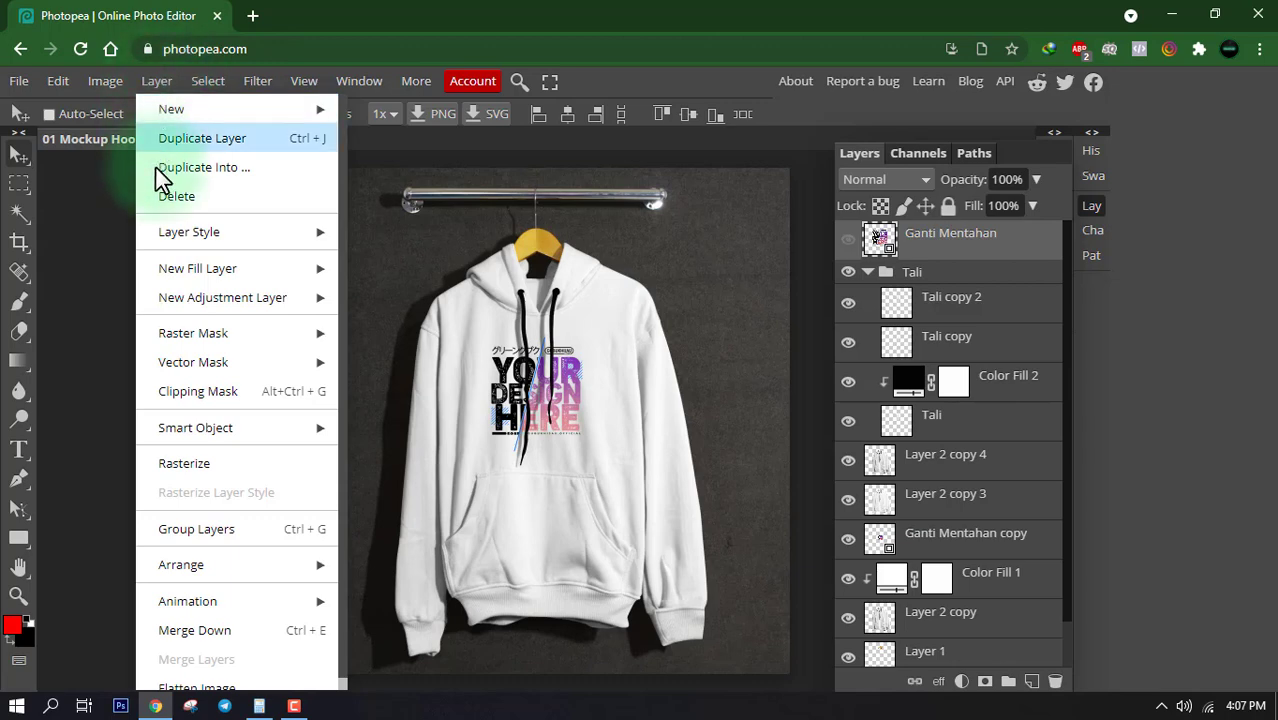
pyautogui.moveTo(161, 425)
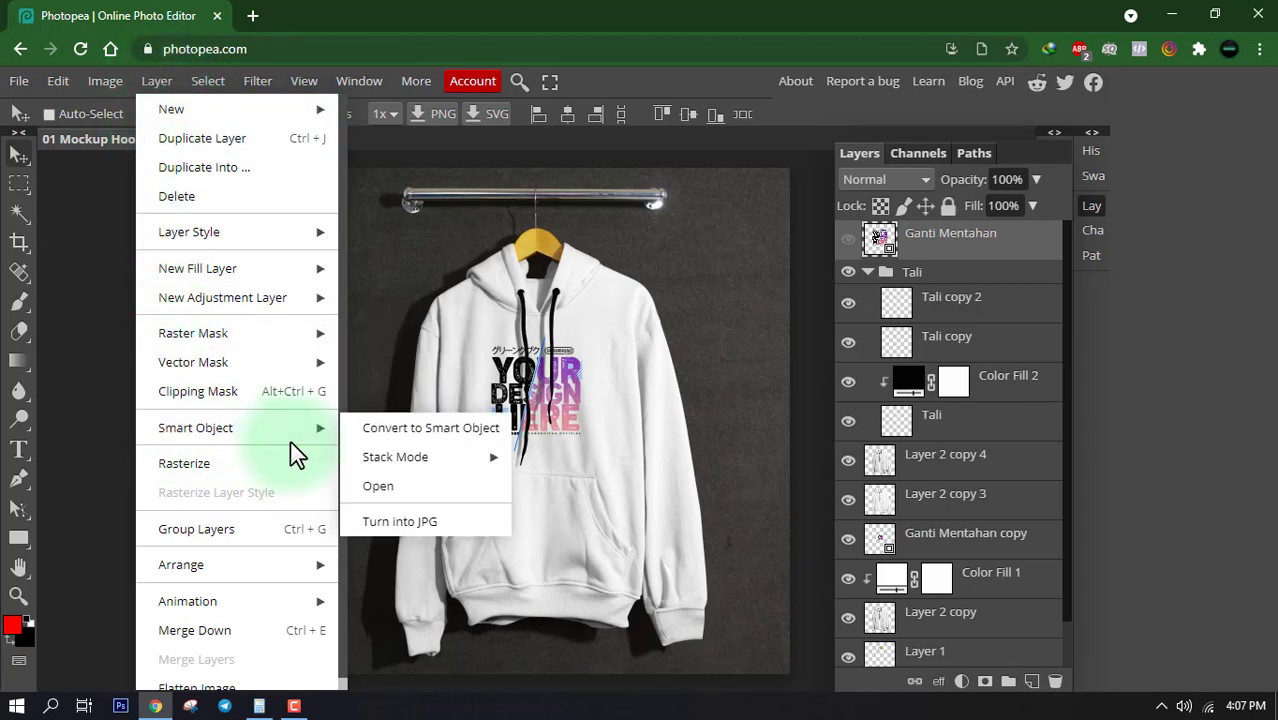
pyautogui.click(399, 486)
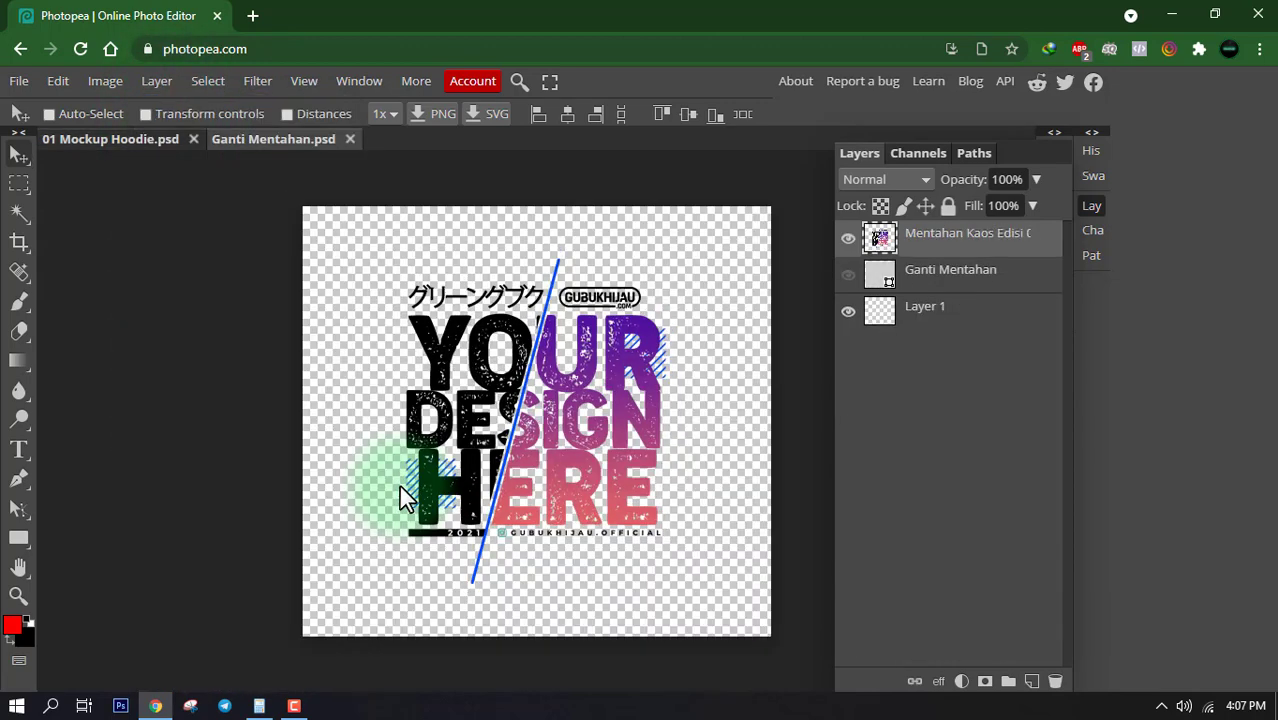
pyautogui.click(848, 238)
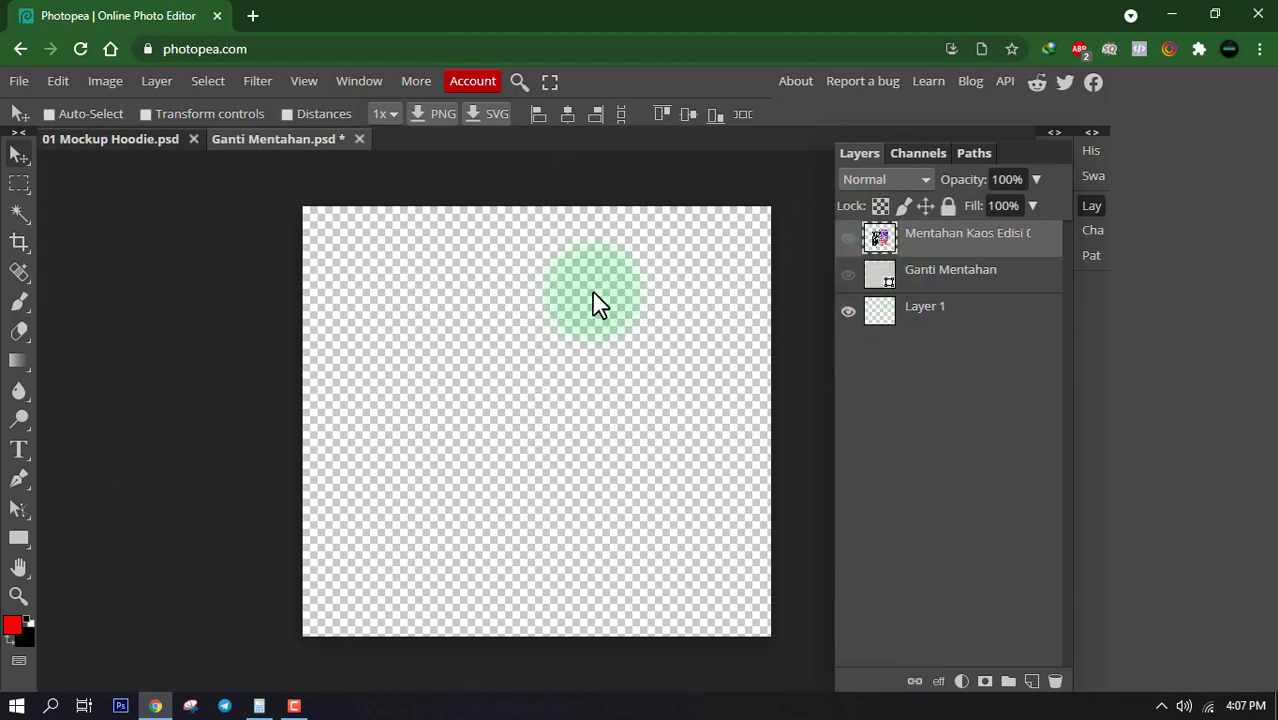
# - Place the 19 Mentahan AOT image from DESAIN (F:), PROJECT KAOS, MENTAHAN into the Ganti Mentahan document at its default size and position
pyautogui.click(19, 82)
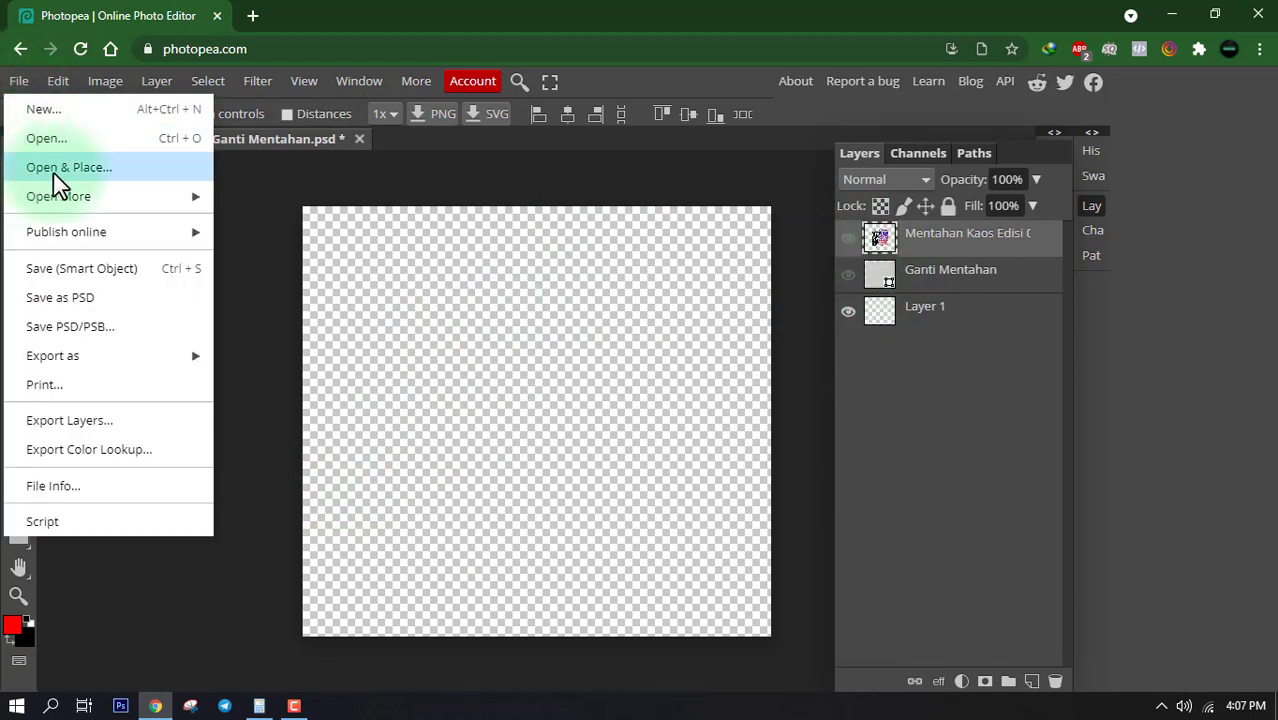
pyautogui.click(88, 176)
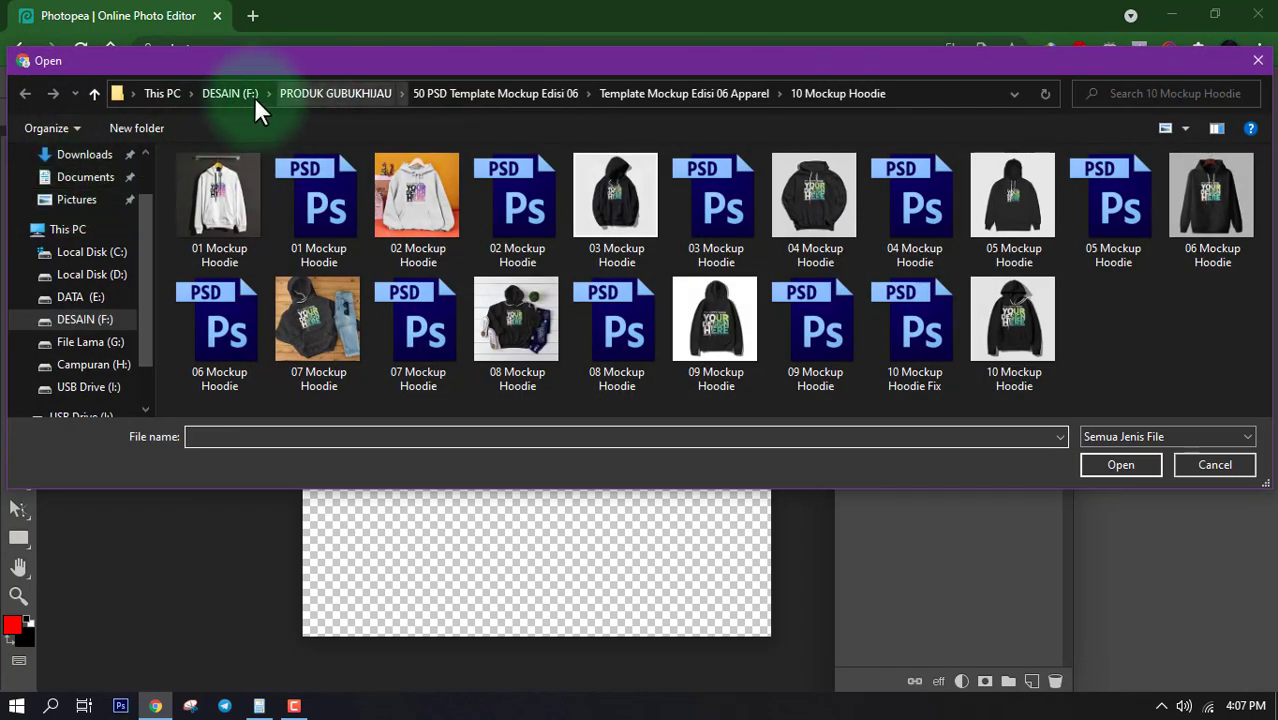
pyautogui.click(250, 96)
pyautogui.scroll(-5, 308, 285)
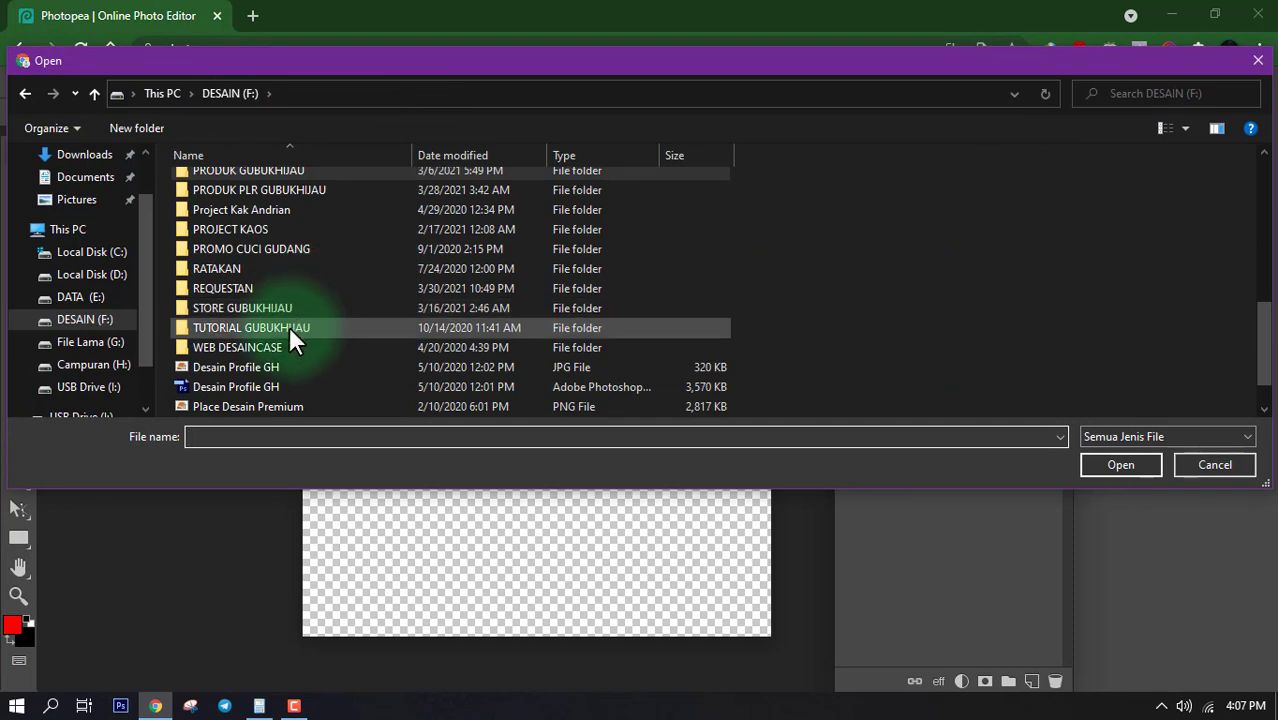
pyautogui.scroll(-1, 289, 327)
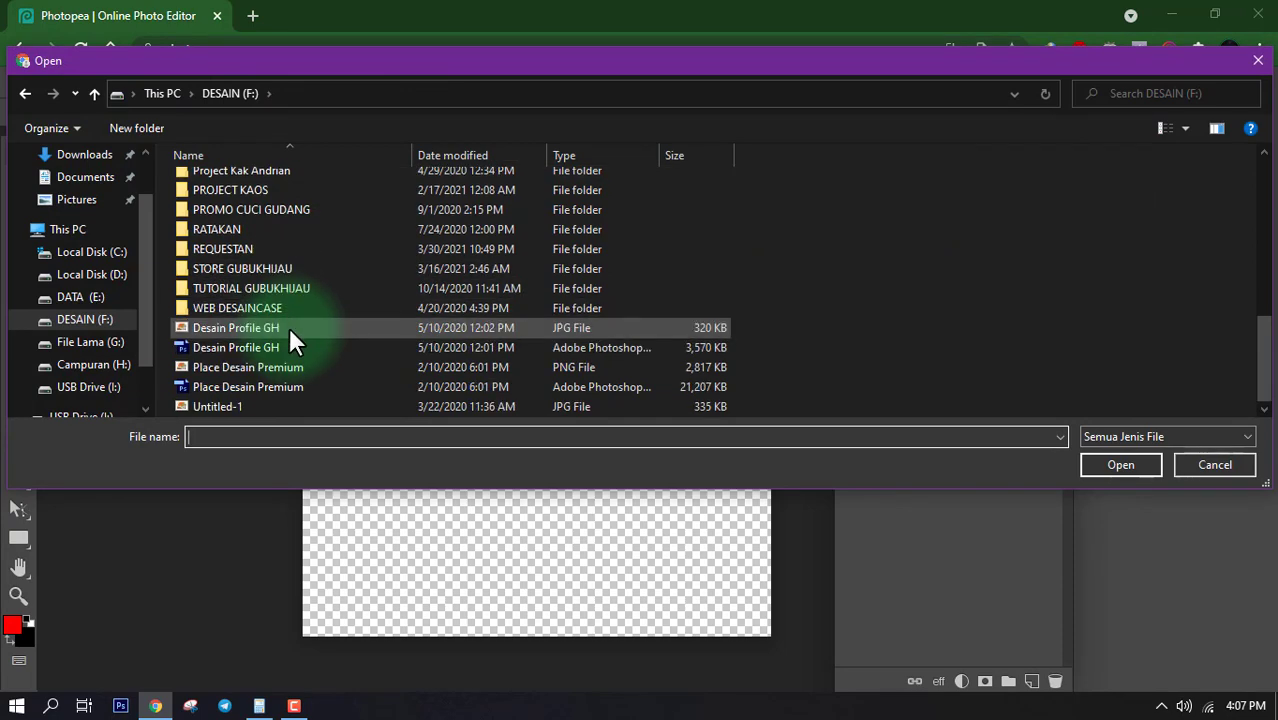
pyautogui.doubleClick(259, 188)
pyautogui.doubleClick(419, 208)
pyautogui.scroll(-3, 945, 266)
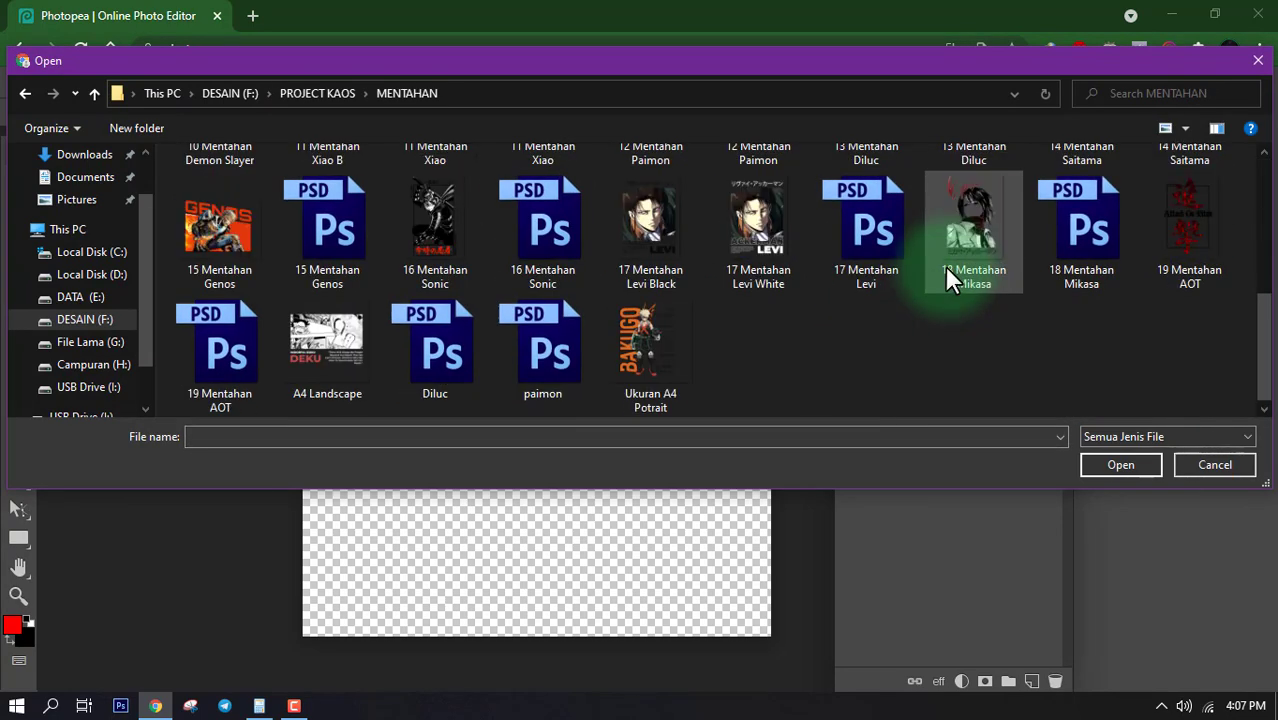
pyautogui.scroll(1, 921, 298)
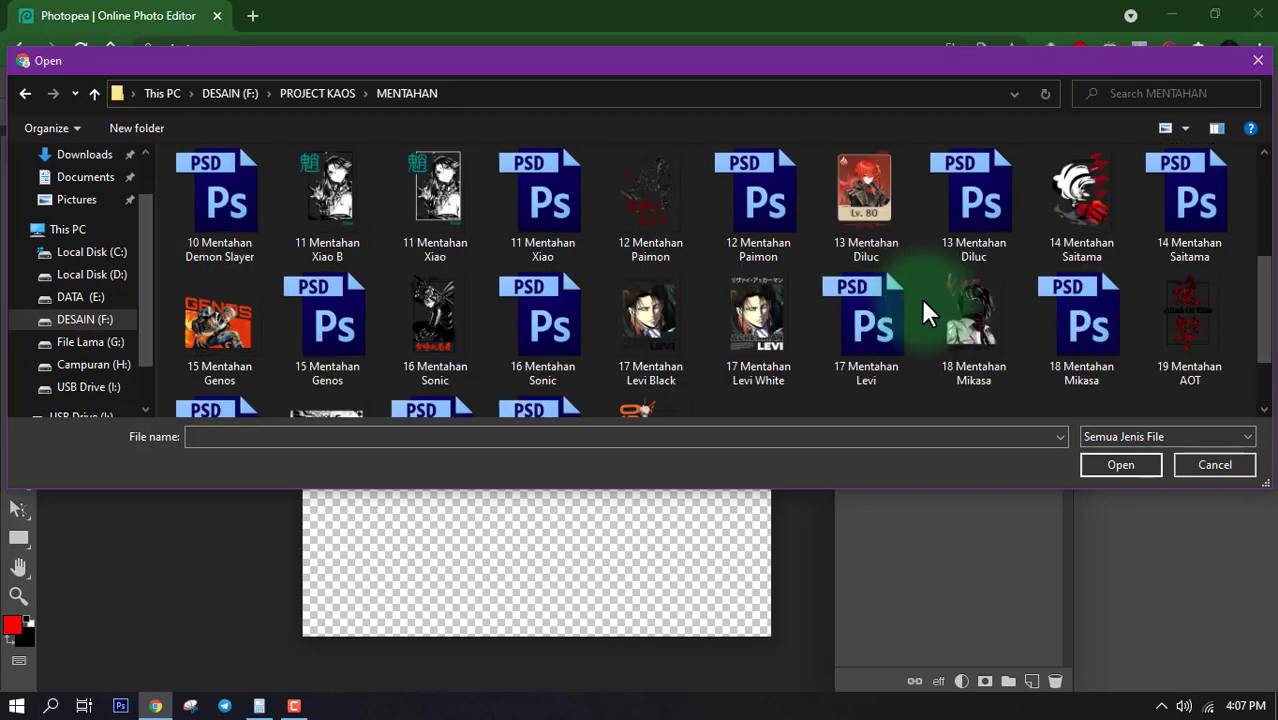
pyautogui.click(1189, 330)
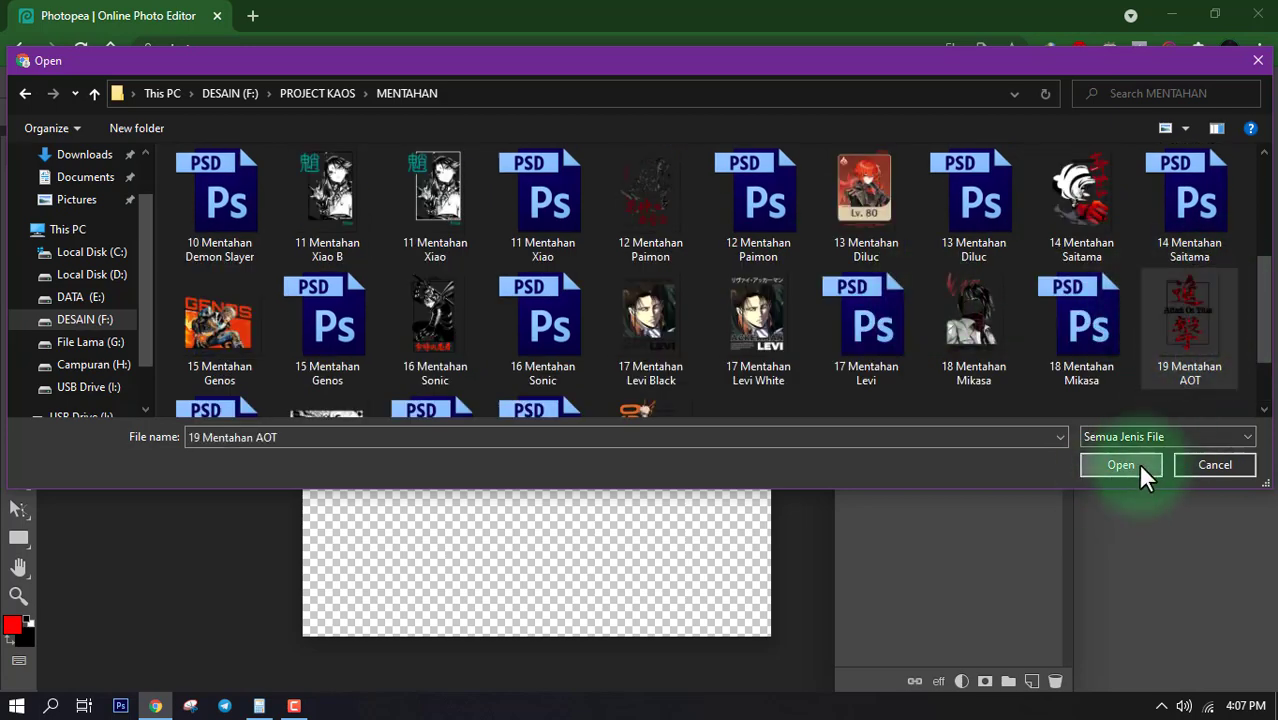
pyautogui.click(1121, 465)
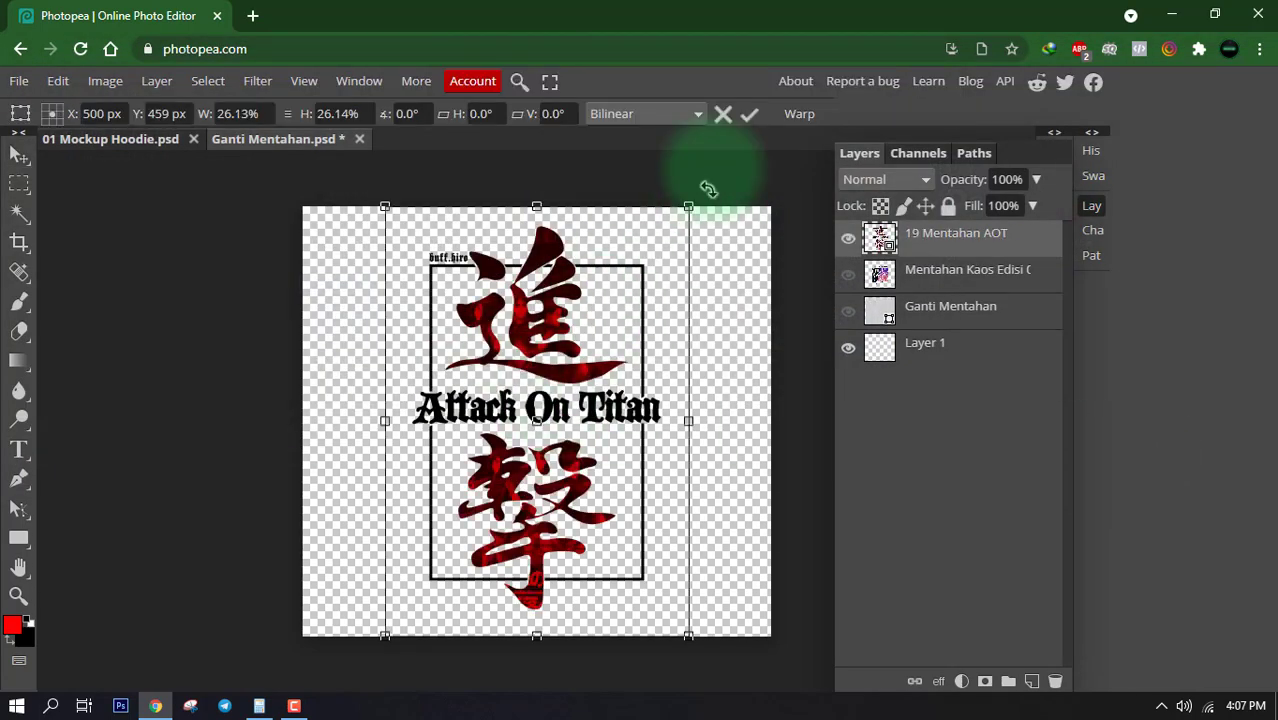
pyautogui.click(749, 114)
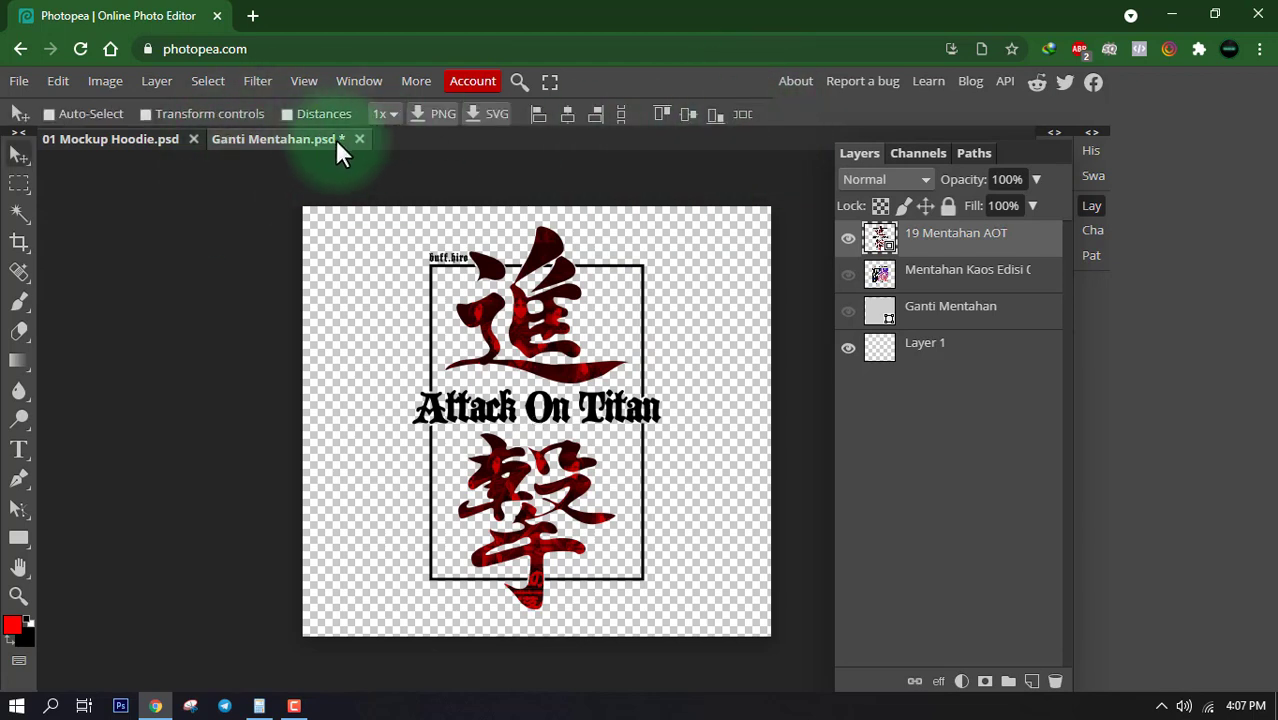
# - Save the Ganti Mentahan smart object and compare its design with the 01 Mockup Hoodie document
pyautogui.click(18, 84)
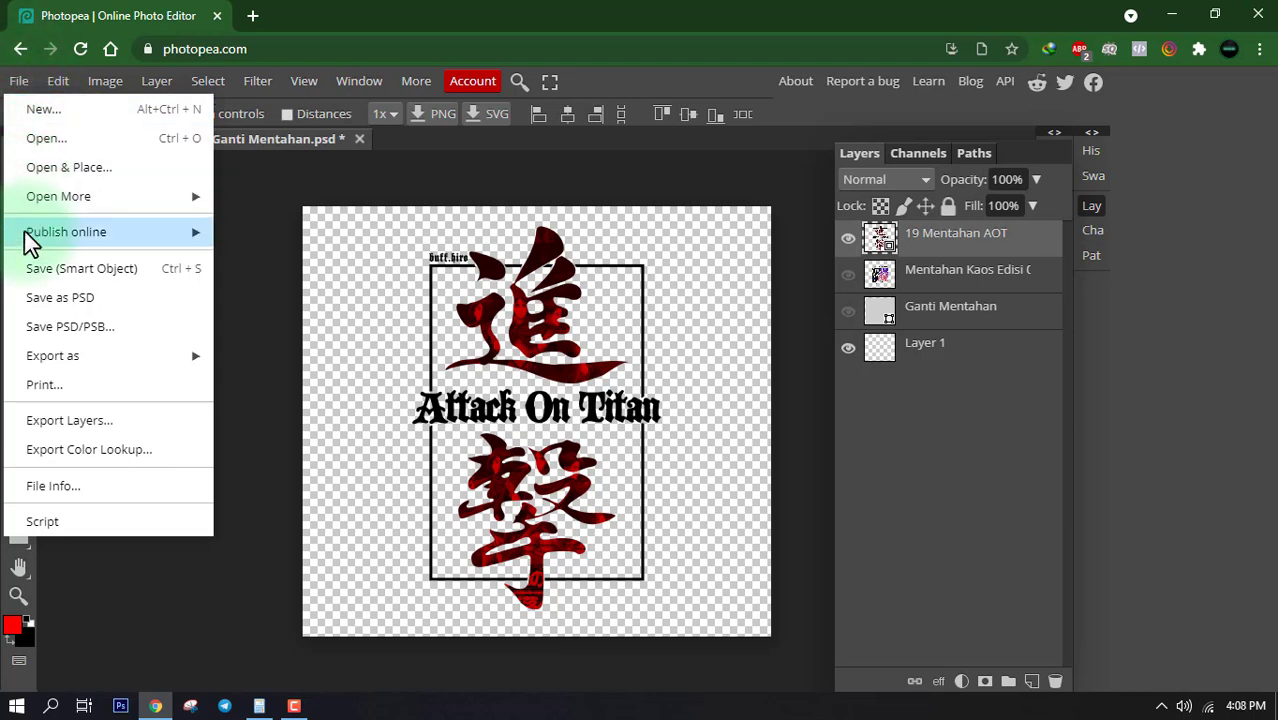
pyautogui.click(131, 270)
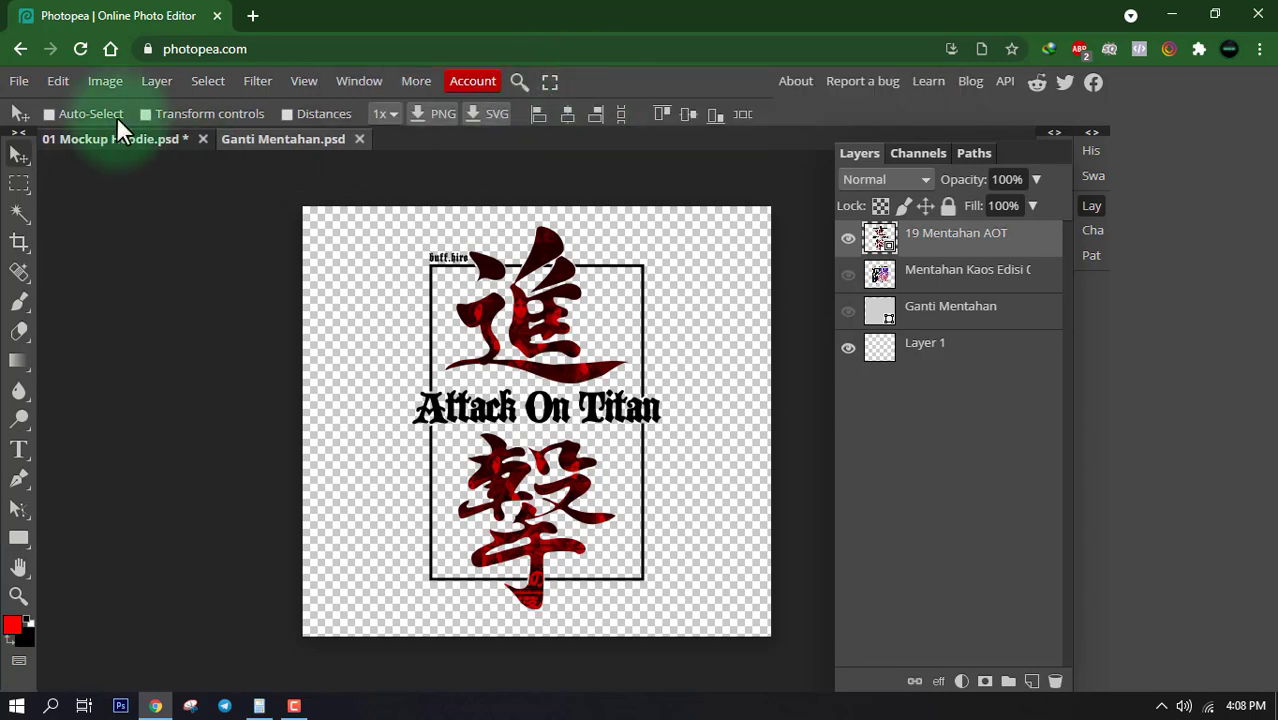
pyautogui.click(88, 142)
pyautogui.click(289, 142)
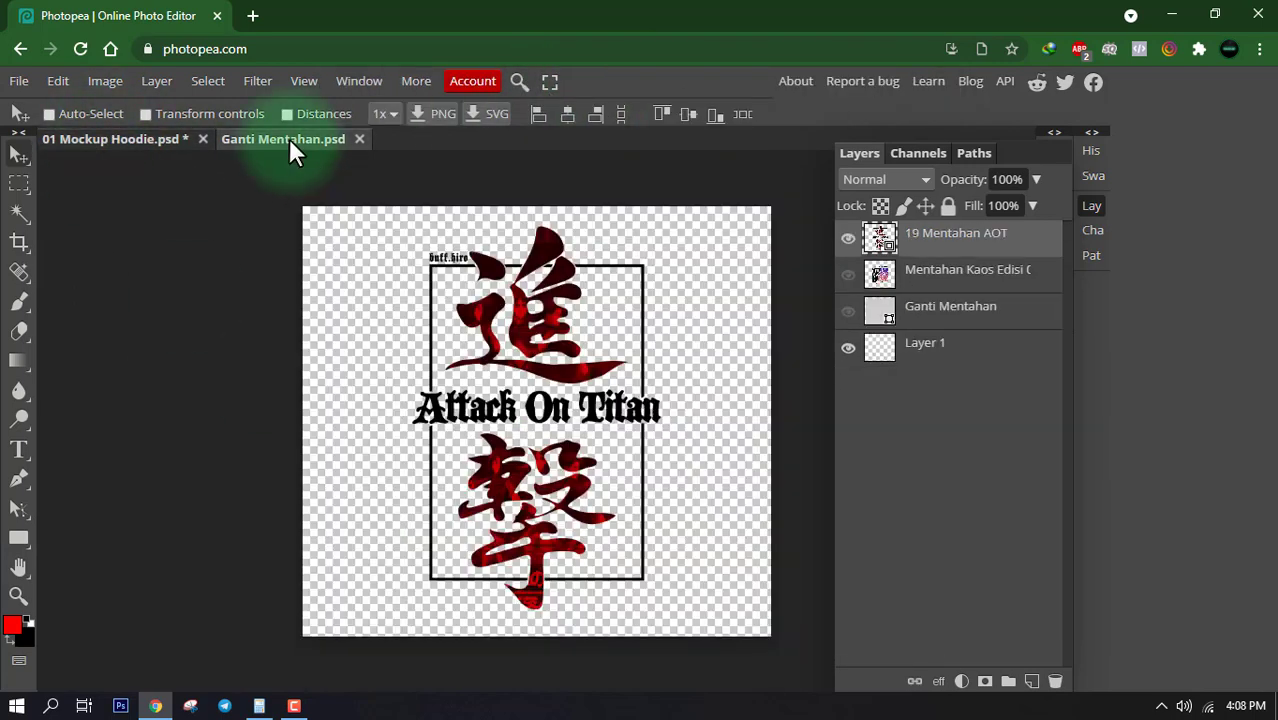
pyautogui.click(100, 139)
pyautogui.click(308, 142)
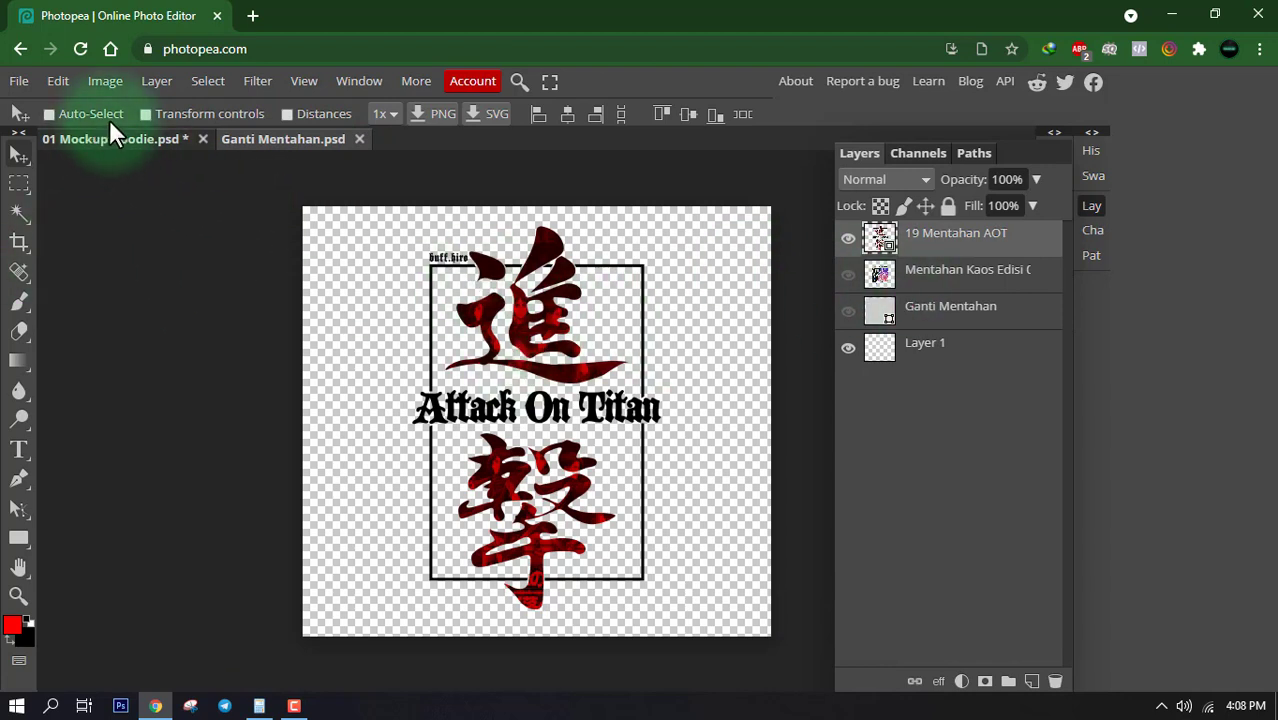
# - Show the transform controls, shrink the 19 Mentahan AOT artwork slightly, and keep it horizontally centred just above the middle of the canvas
pyautogui.click(145, 113)
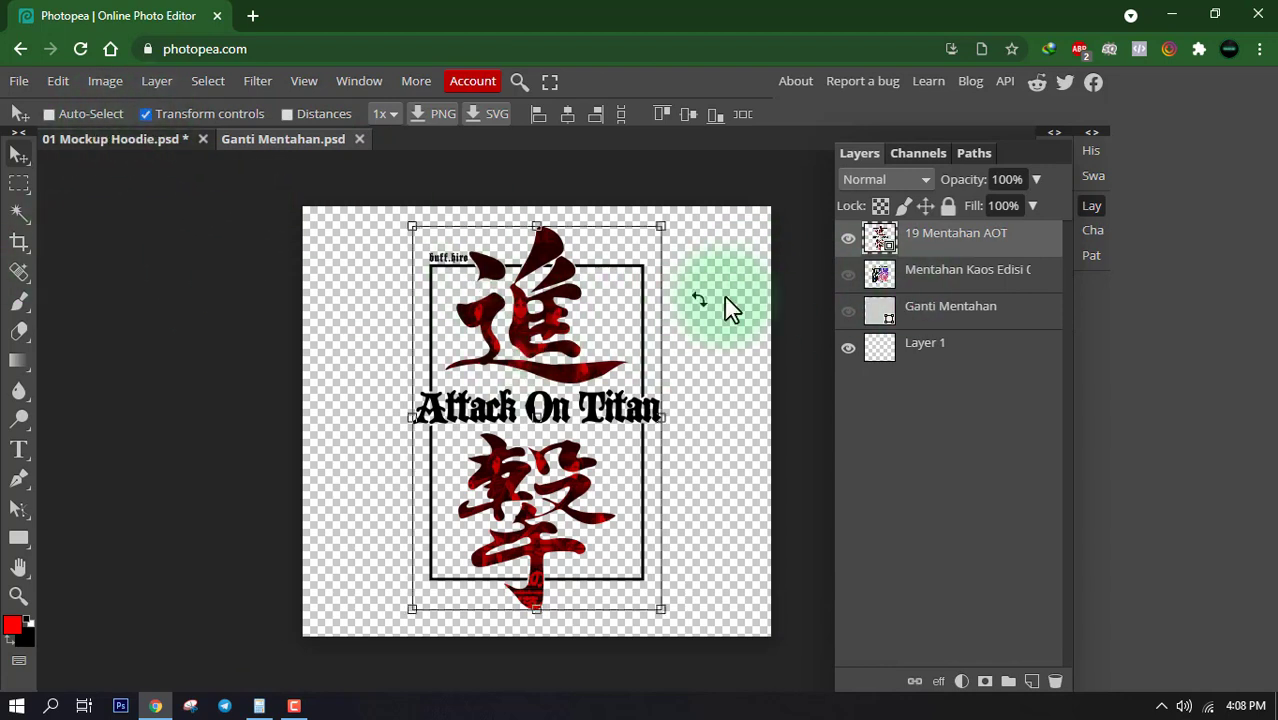
pyautogui.click(660, 224)
pyautogui.moveTo(677, 225); pyautogui.dragTo(635, 282)
pyautogui.moveTo(590, 423); pyautogui.dragTo(616, 373)
pyautogui.click(748, 115)
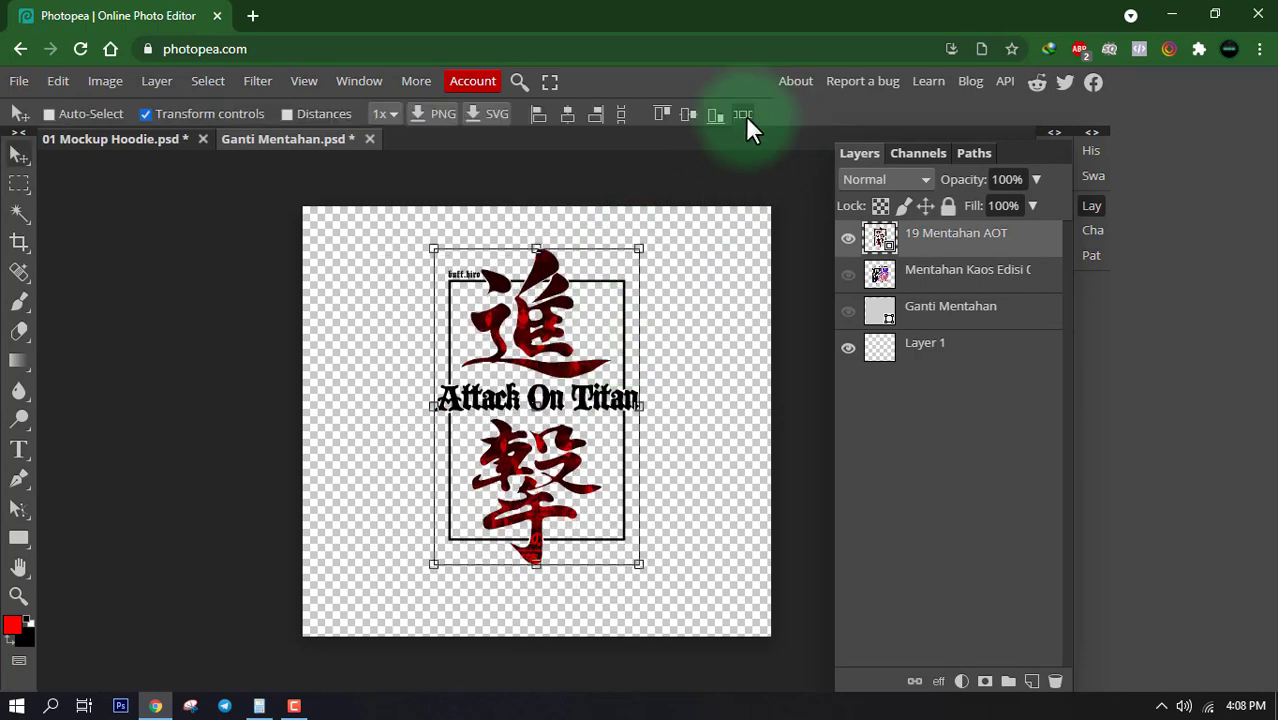
# - Save the resized artwork back to the Ganti Mentahan smart object and return to the 01 Mockup Hoodie document
pyautogui.click(19, 81)
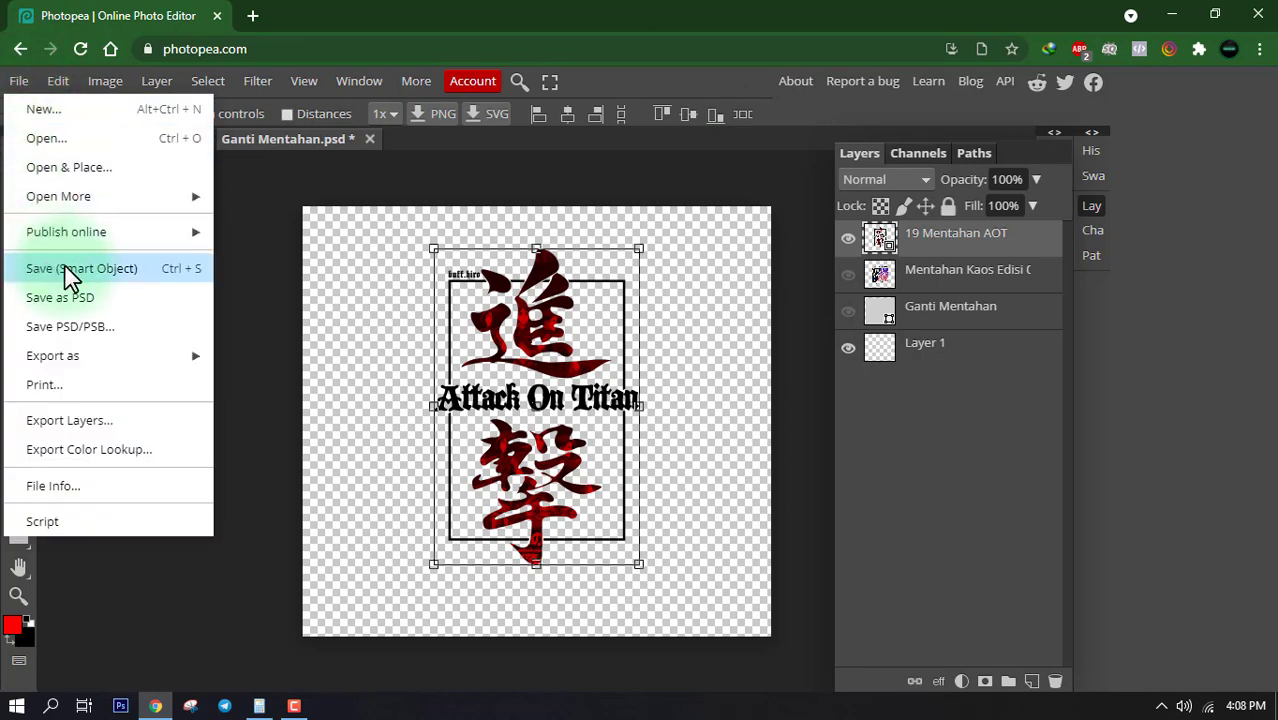
pyautogui.click(101, 267)
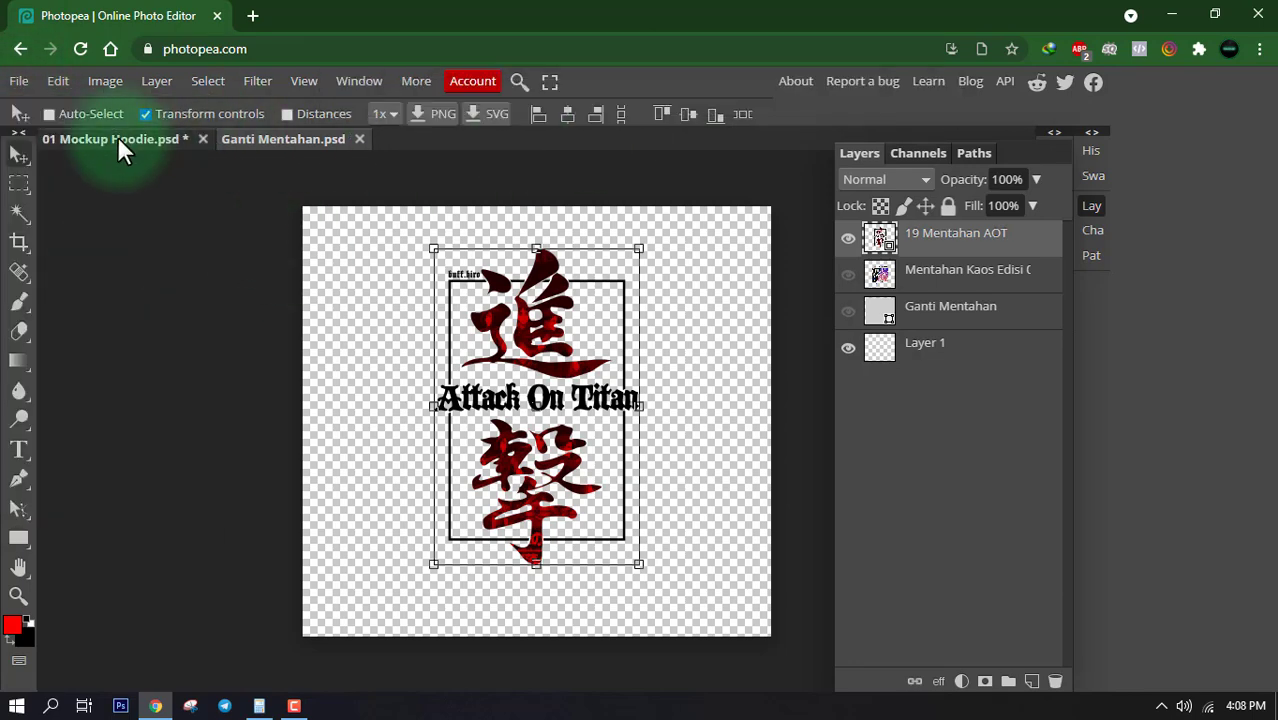
pyautogui.click(117, 139)
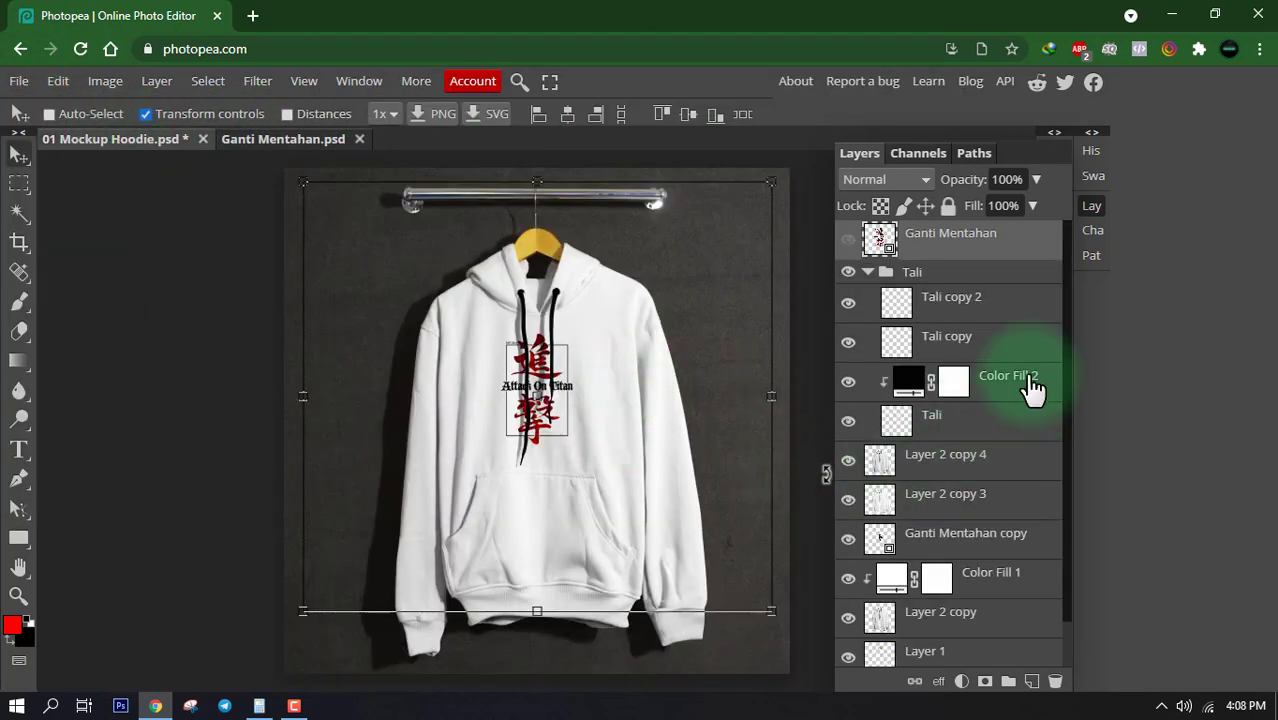
# - Recolour the hoodie's drawstrings by setting the Color Fill 2 layer in the Tali group to red ff2828
pyautogui.click(885, 393)
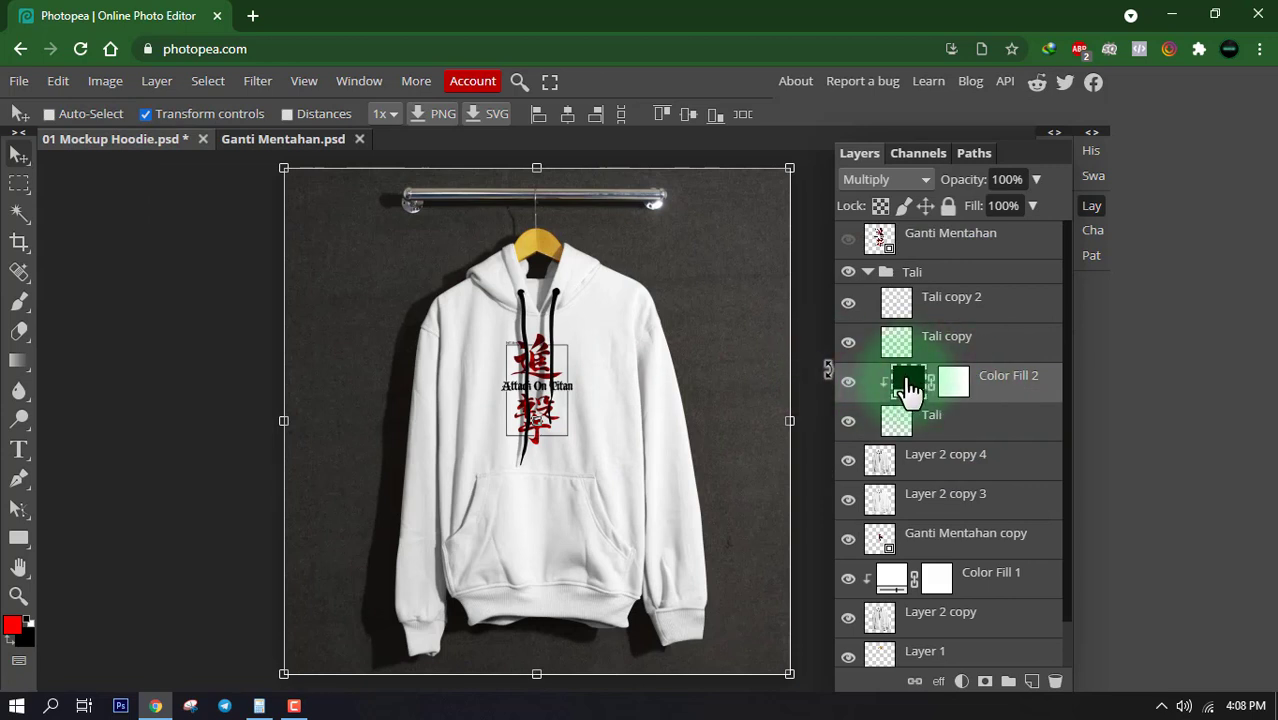
pyautogui.doubleClick(910, 393)
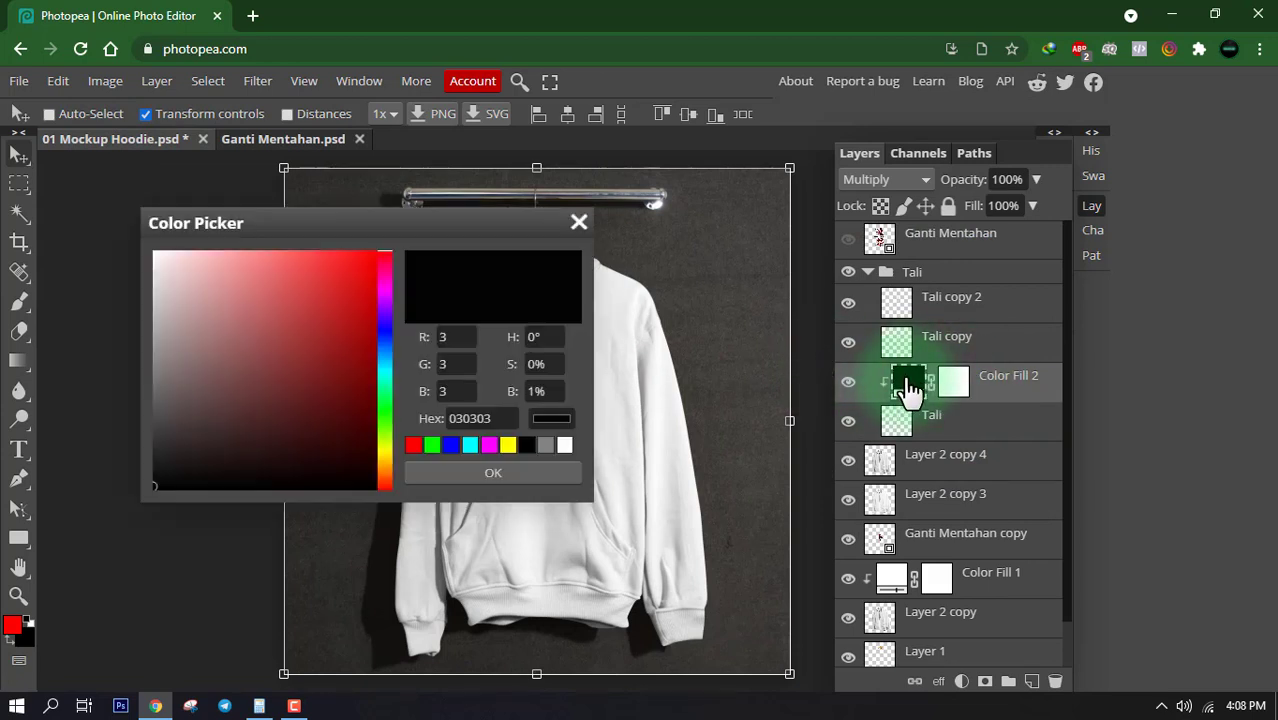
pyautogui.moveTo(393, 220); pyautogui.dragTo(311, 275)
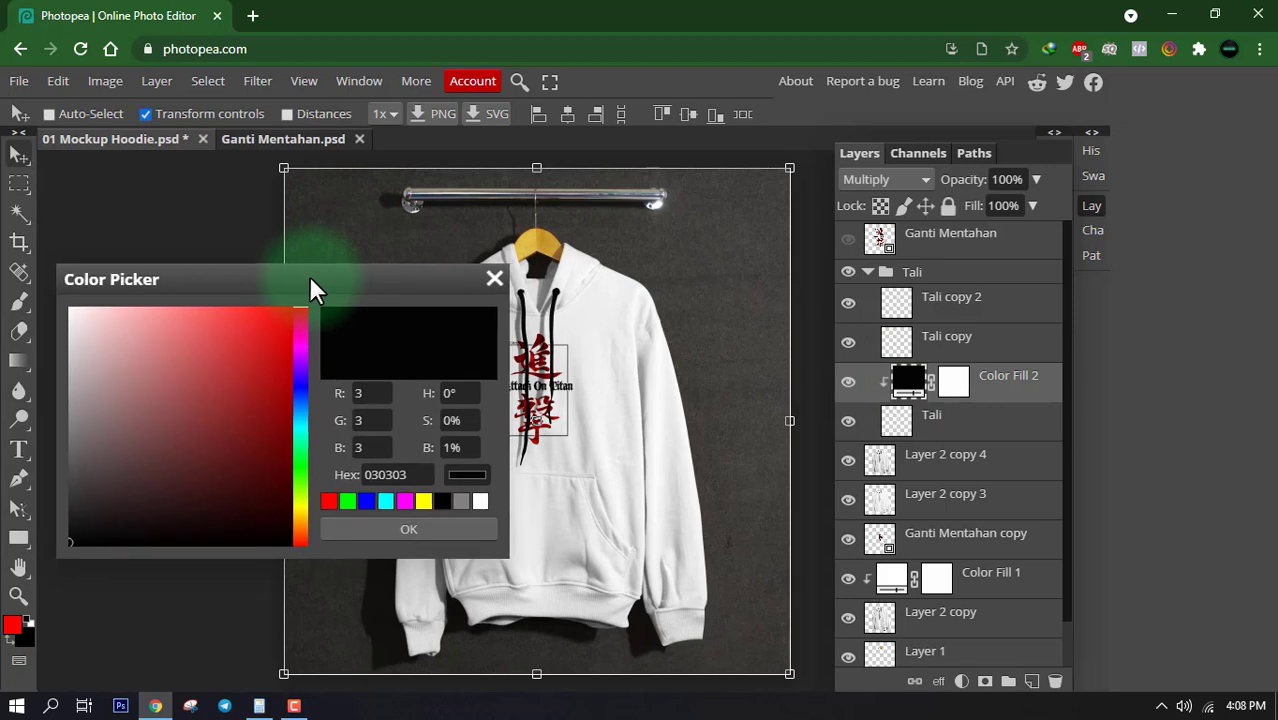
pyautogui.moveTo(250, 326); pyautogui.dragTo(288, 251)
pyautogui.moveTo(219, 272); pyautogui.dragTo(212, 258)
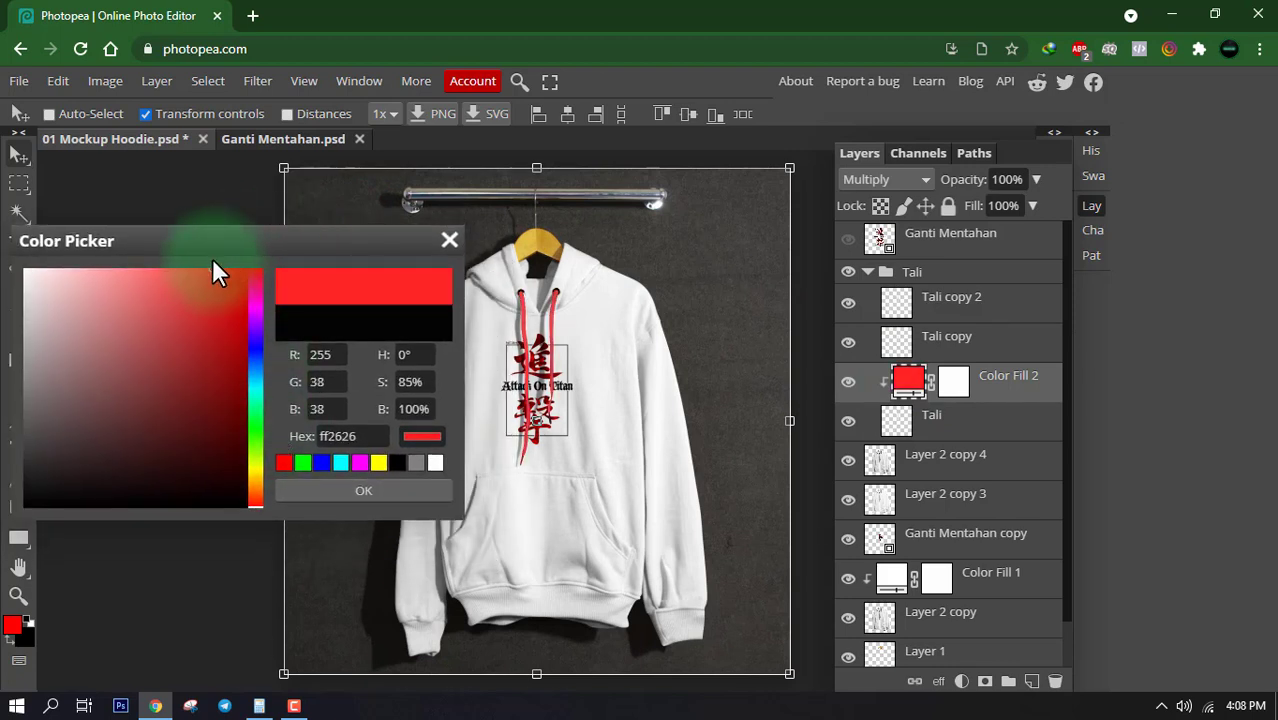
pyautogui.click(365, 490)
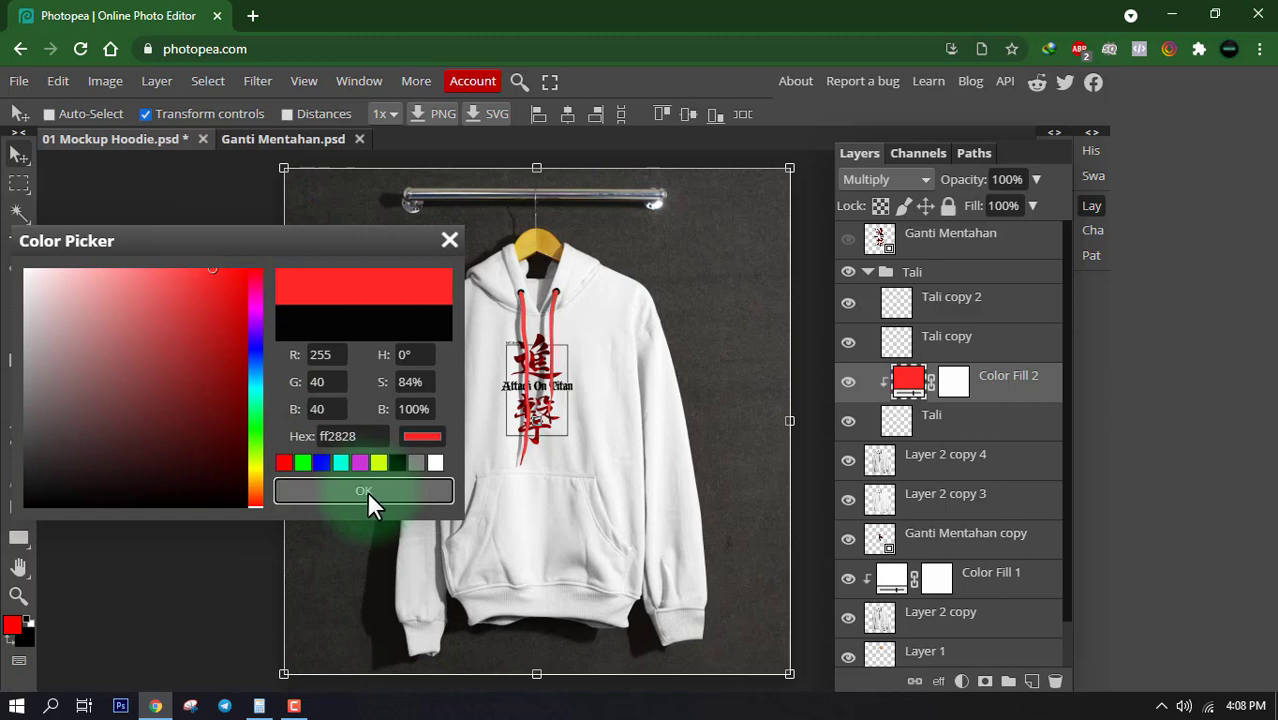
# - Set the Color Fill 2 layer of the drawstrings to near-black 101010 and select the Tali group
pyautogui.doubleClick(913, 390)
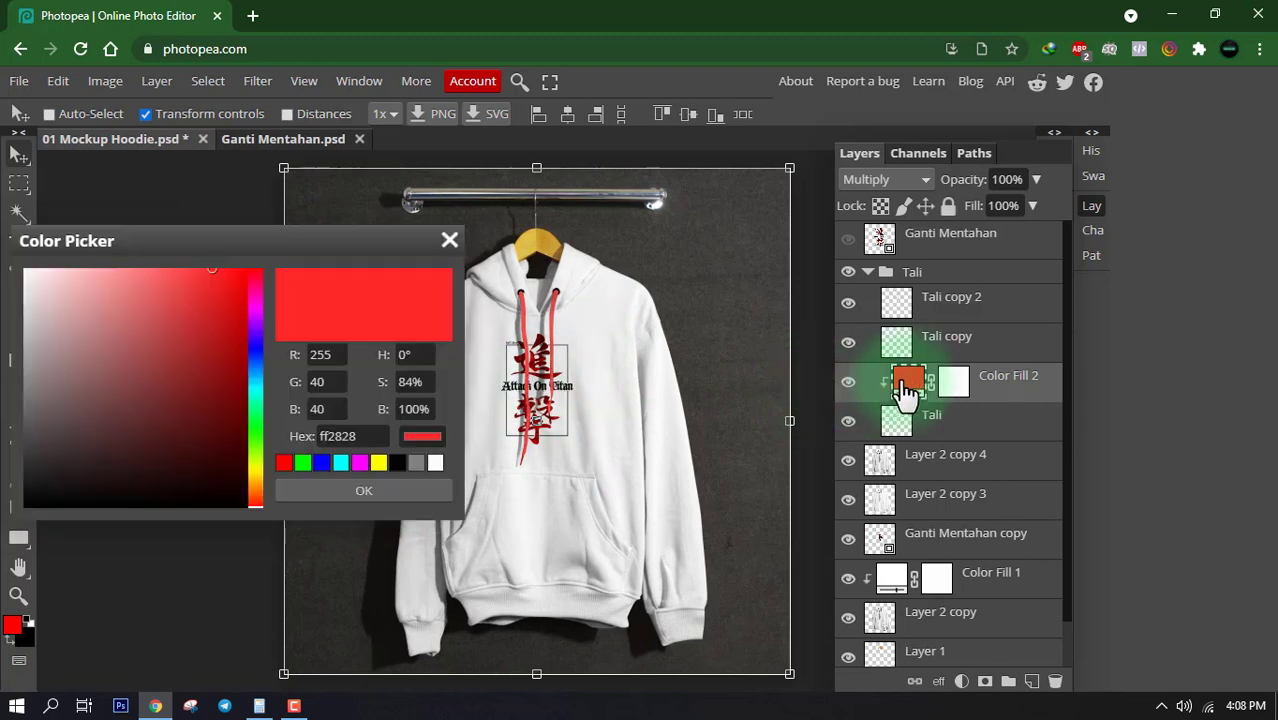
pyautogui.moveTo(119, 323); pyautogui.dragTo(5, 515)
pyautogui.click(400, 297)
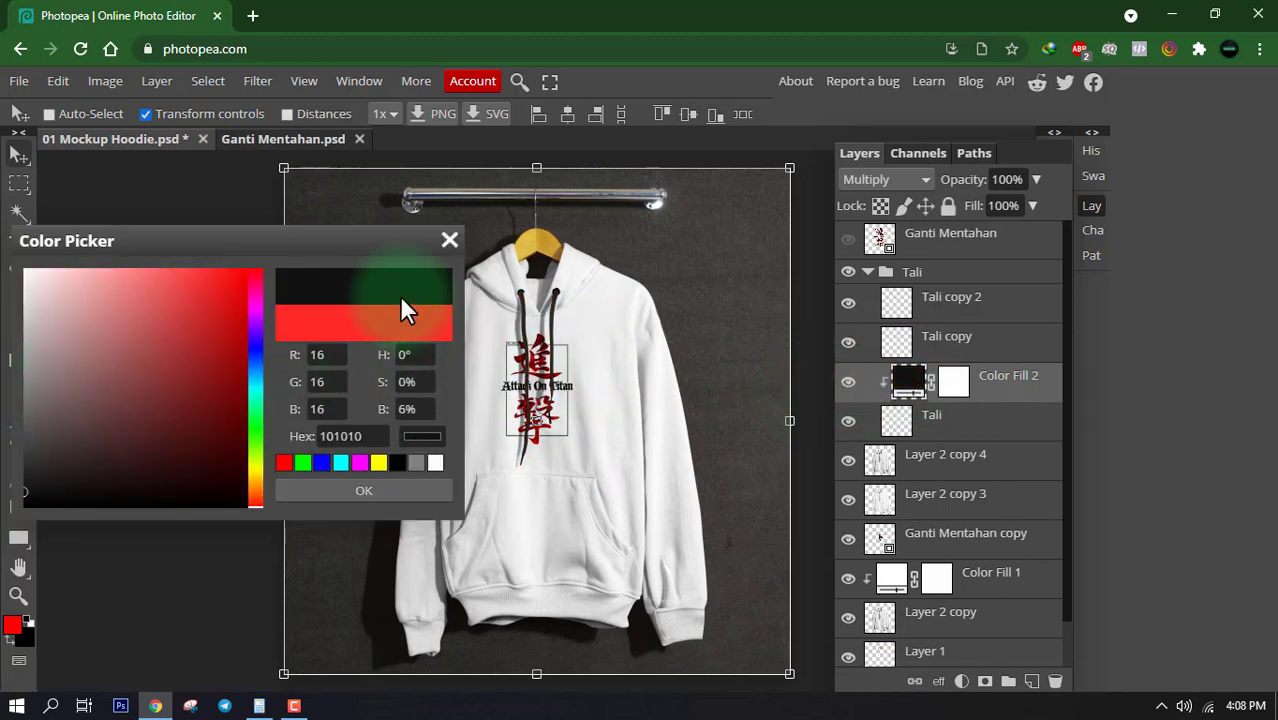
pyautogui.click(360, 497)
pyautogui.click(900, 278)
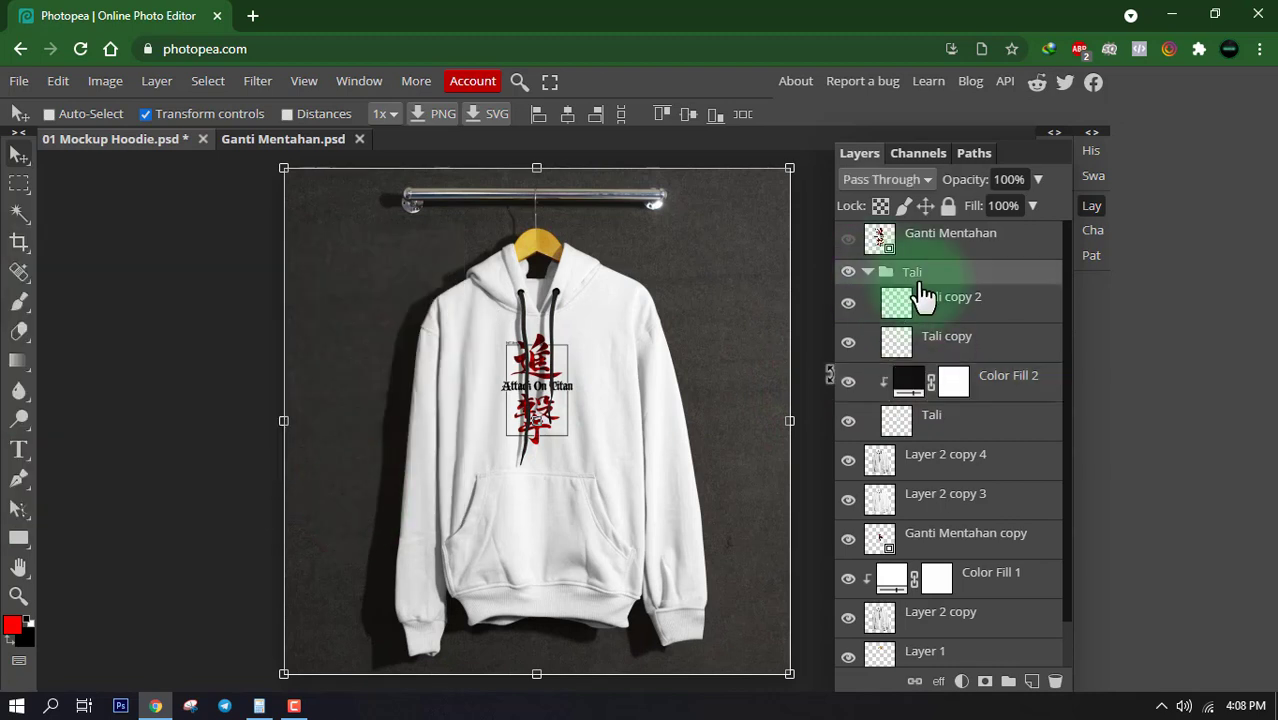
# - Recolour the hoodie fabric by trying near-black on the Color Fill 1 layer and settling on dark red a20a0a
pyautogui.click(890, 580)
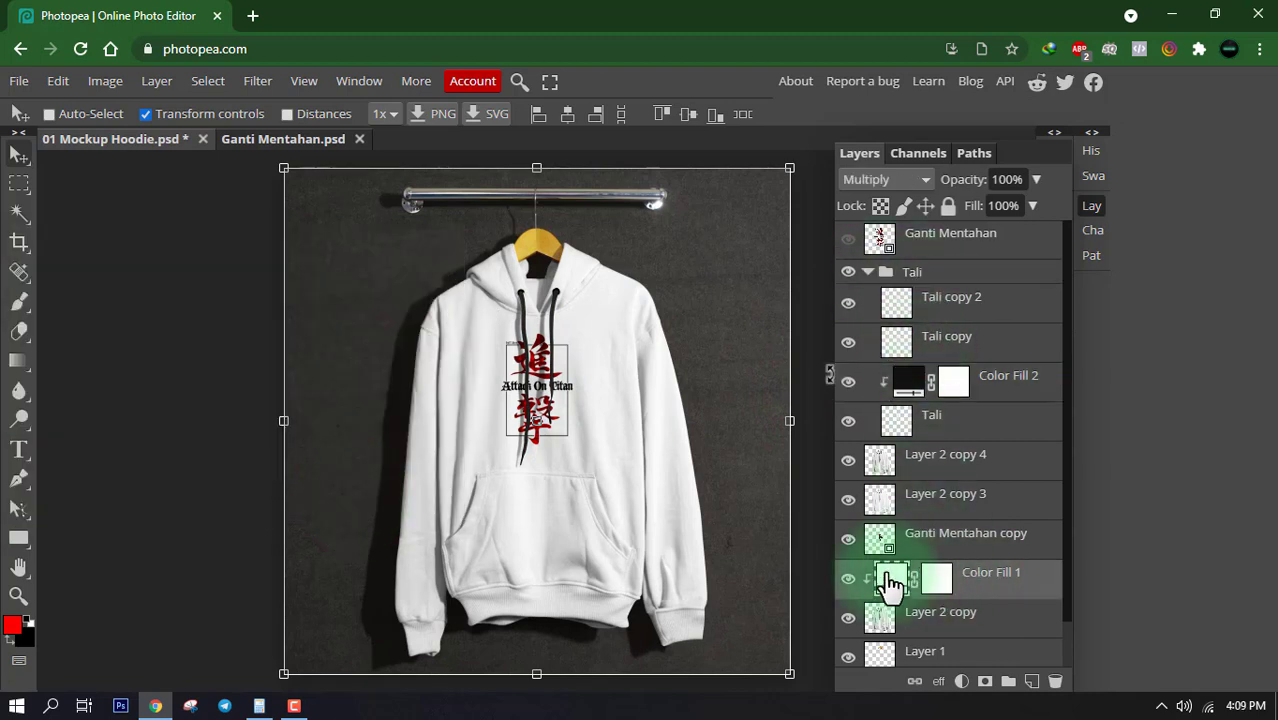
pyautogui.doubleClick(893, 580)
pyautogui.moveTo(214, 448); pyautogui.dragTo(3, 492)
pyautogui.moveTo(156, 241); pyautogui.dragTo(173, 215)
pyautogui.moveTo(49, 452); pyautogui.dragTo(31, 465)
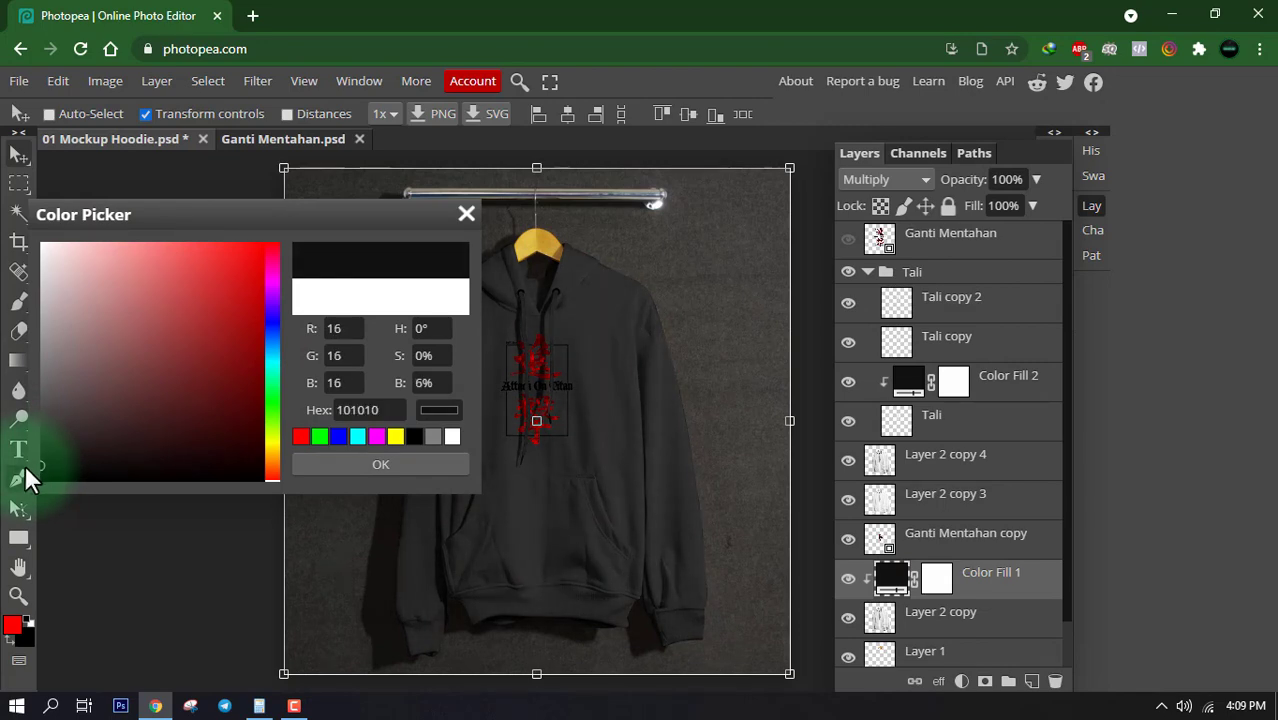
pyautogui.moveTo(230, 290); pyautogui.dragTo(251, 328)
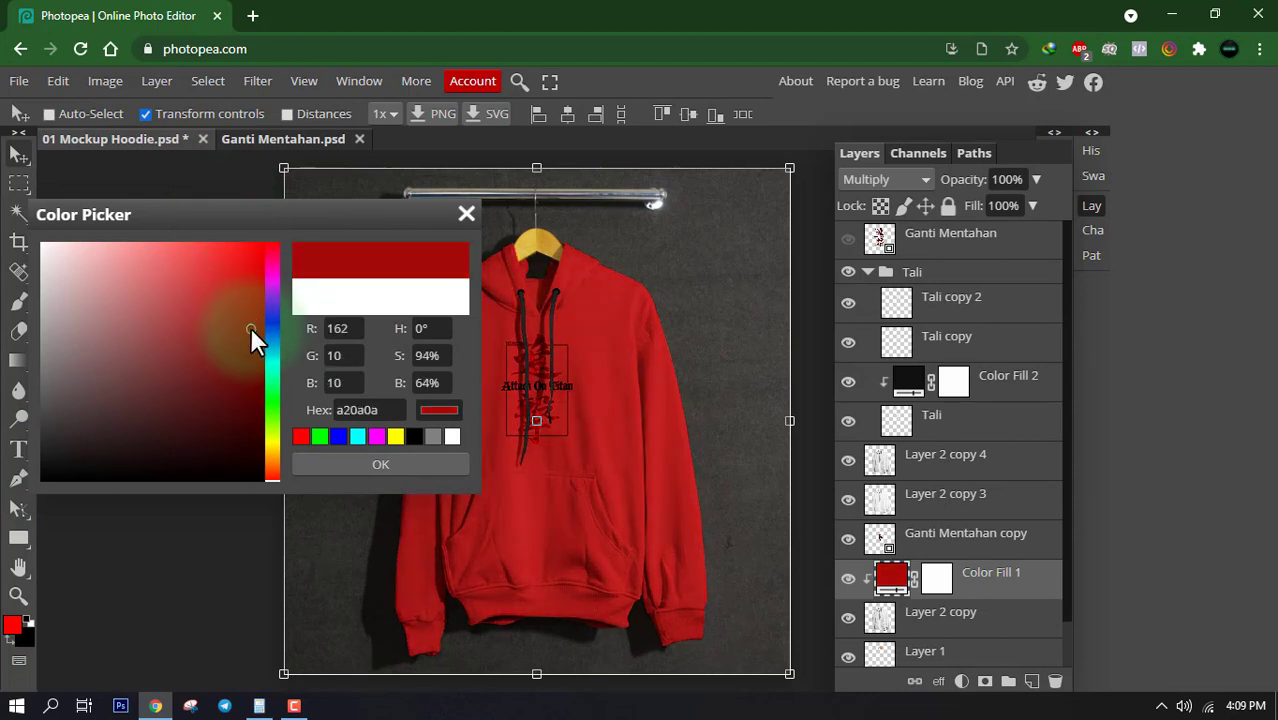
pyautogui.click(386, 464)
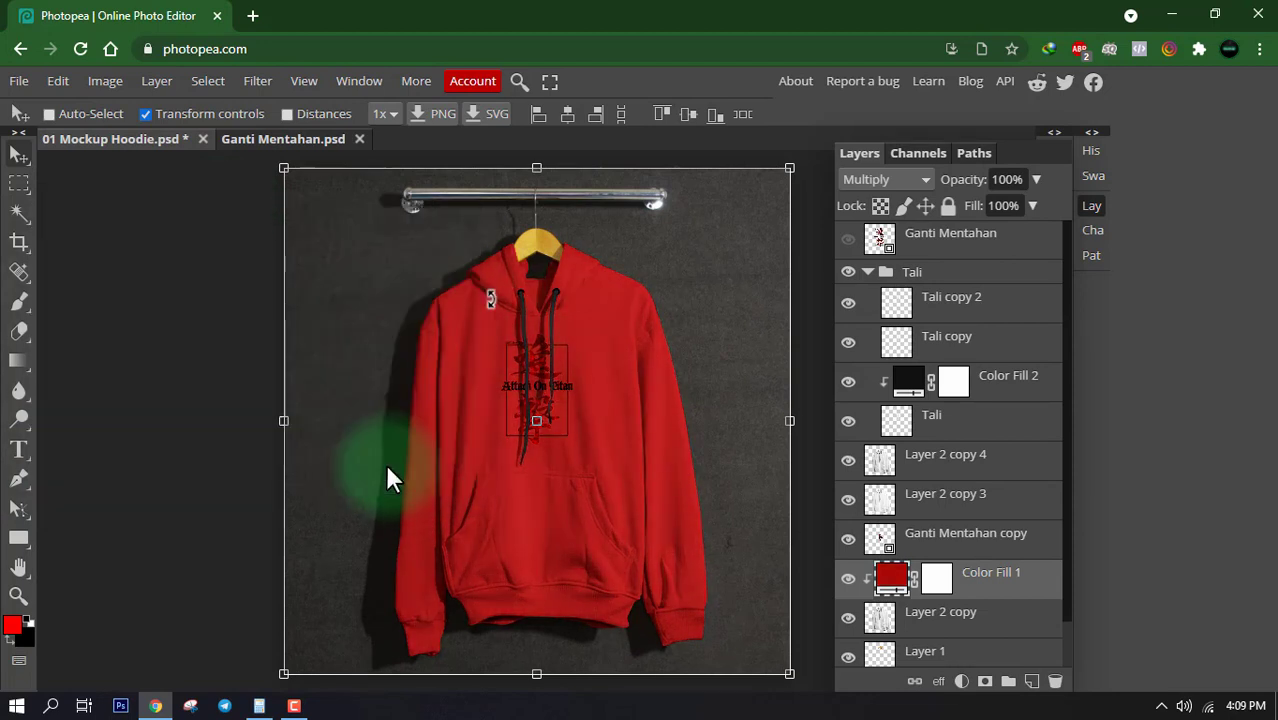
# - Export the hoodie mockup as a 1080 by 1080 px JPG at 100% quality
pyautogui.click(19, 81)
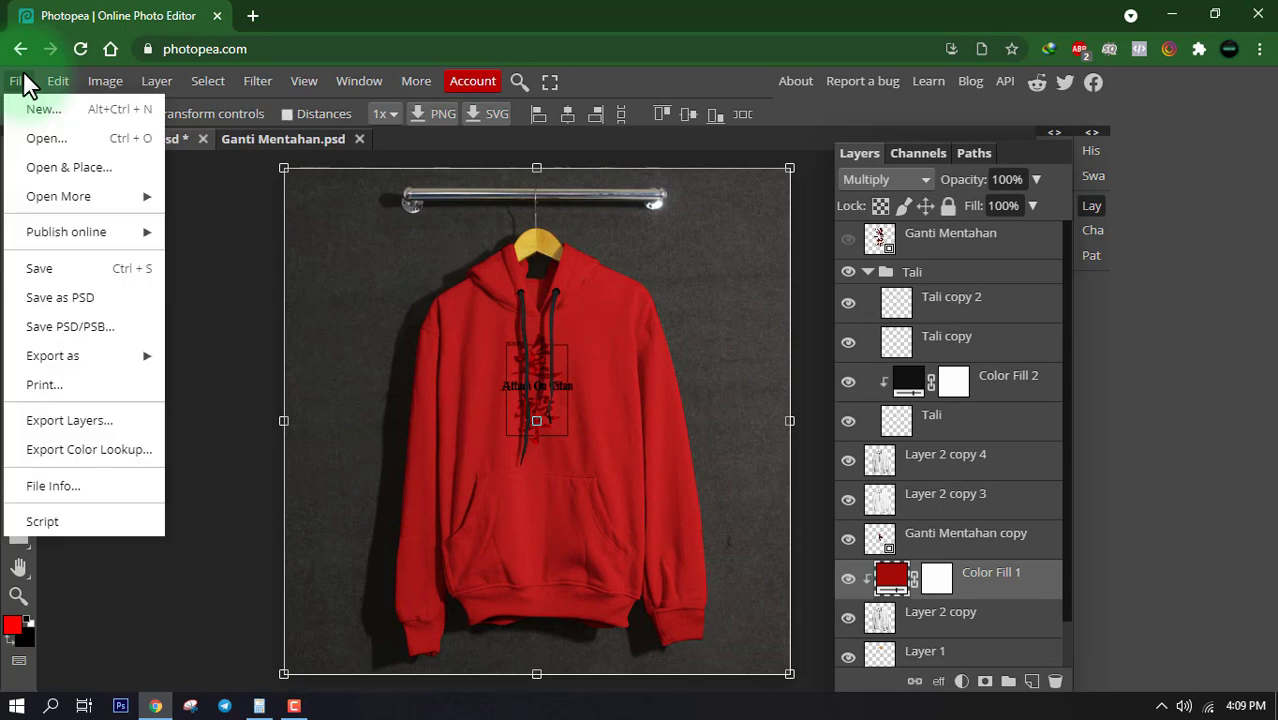
pyautogui.moveTo(114, 358)
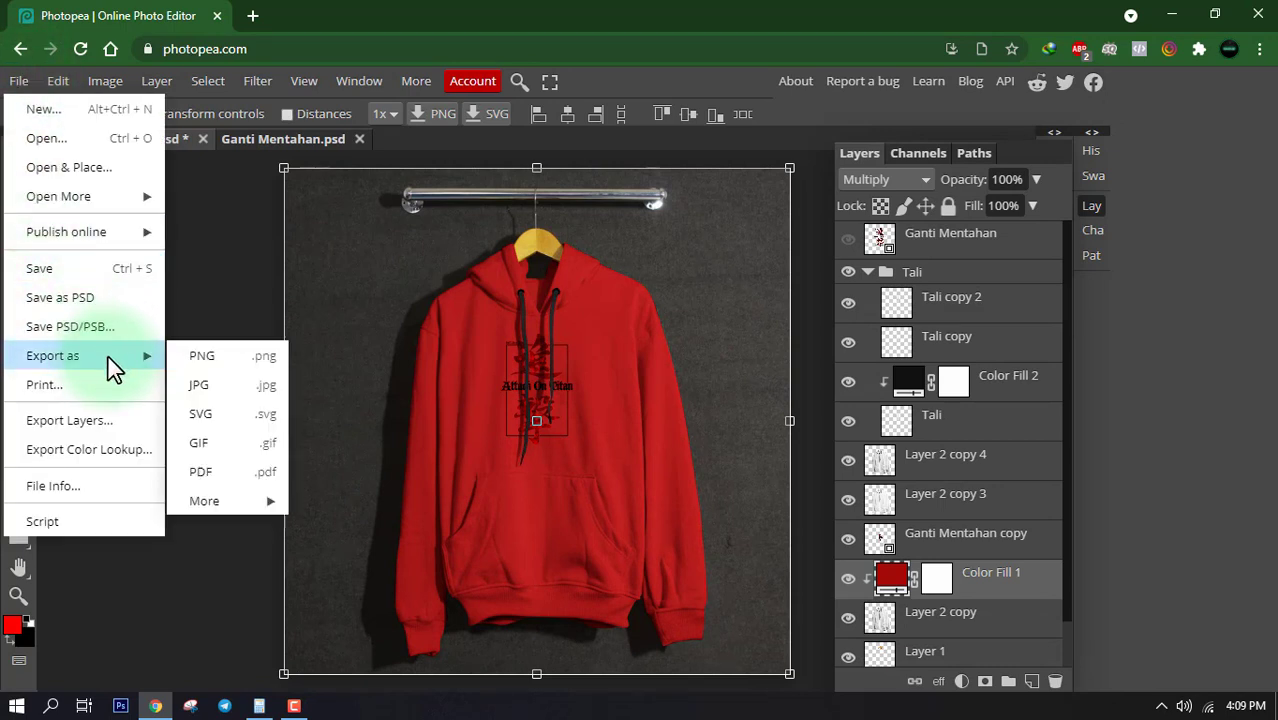
pyautogui.click(218, 385)
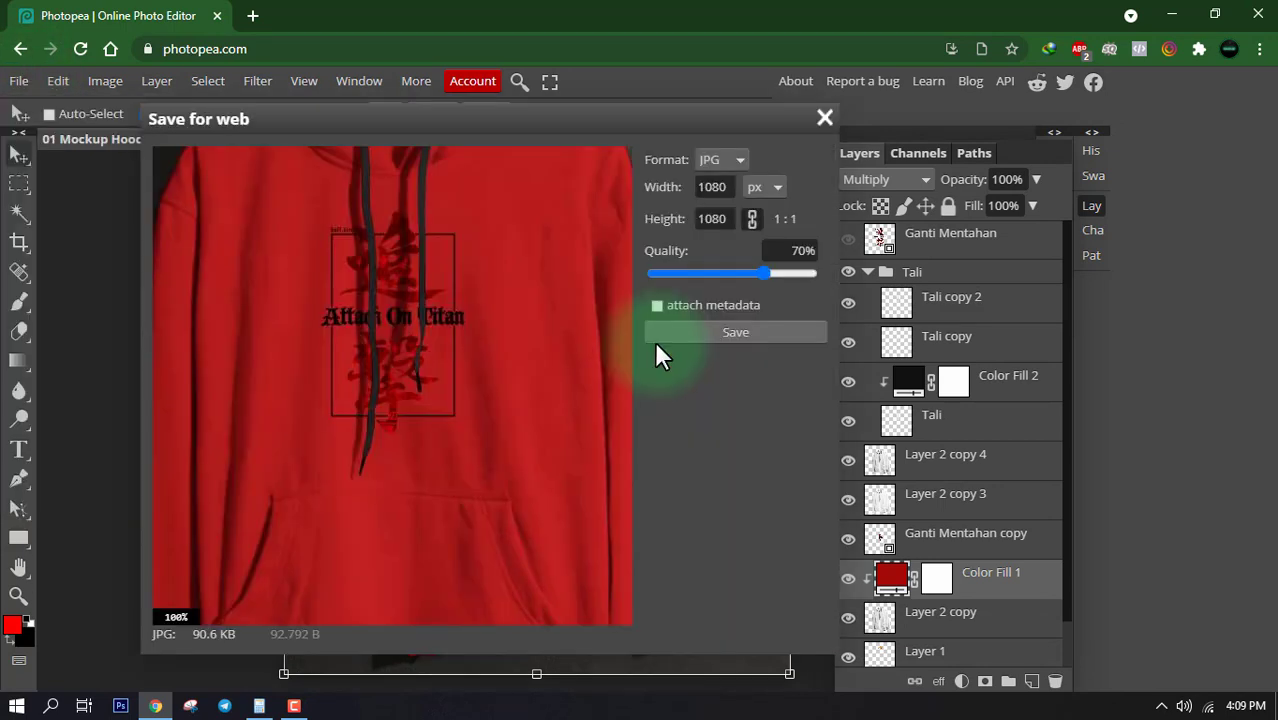
pyautogui.moveTo(766, 266); pyautogui.dragTo(822, 273)
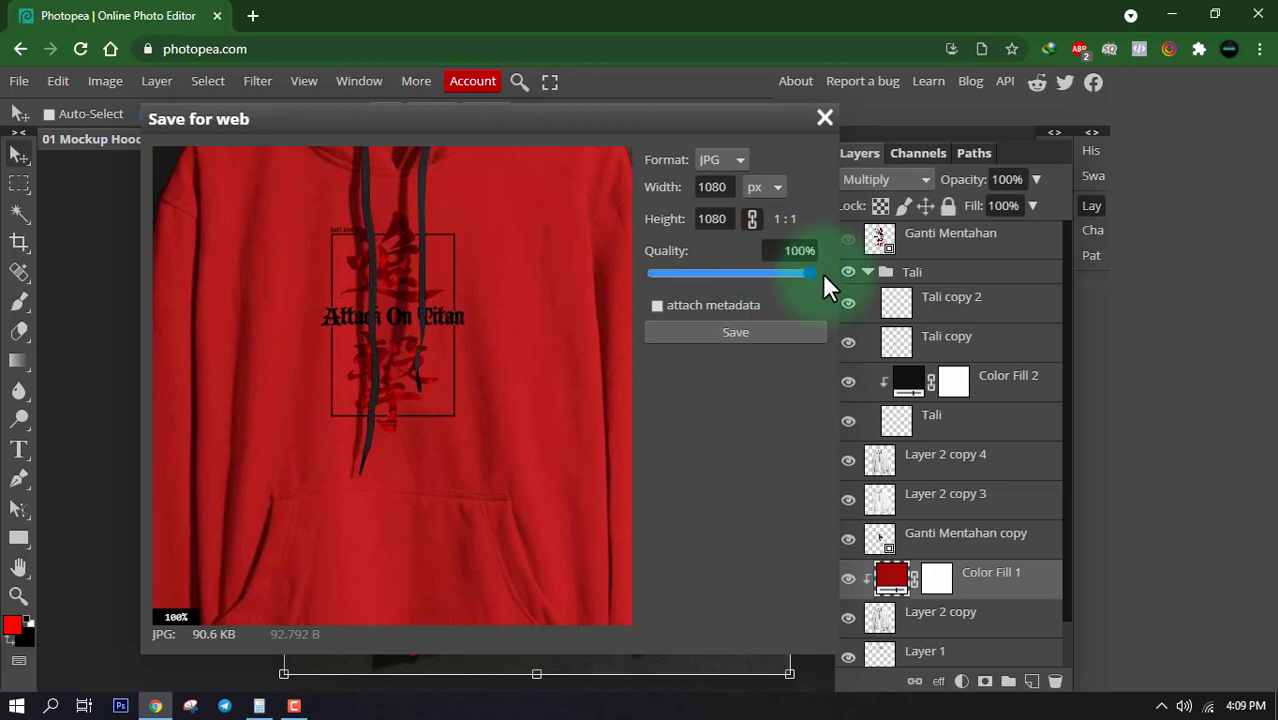
pyautogui.click(758, 342)
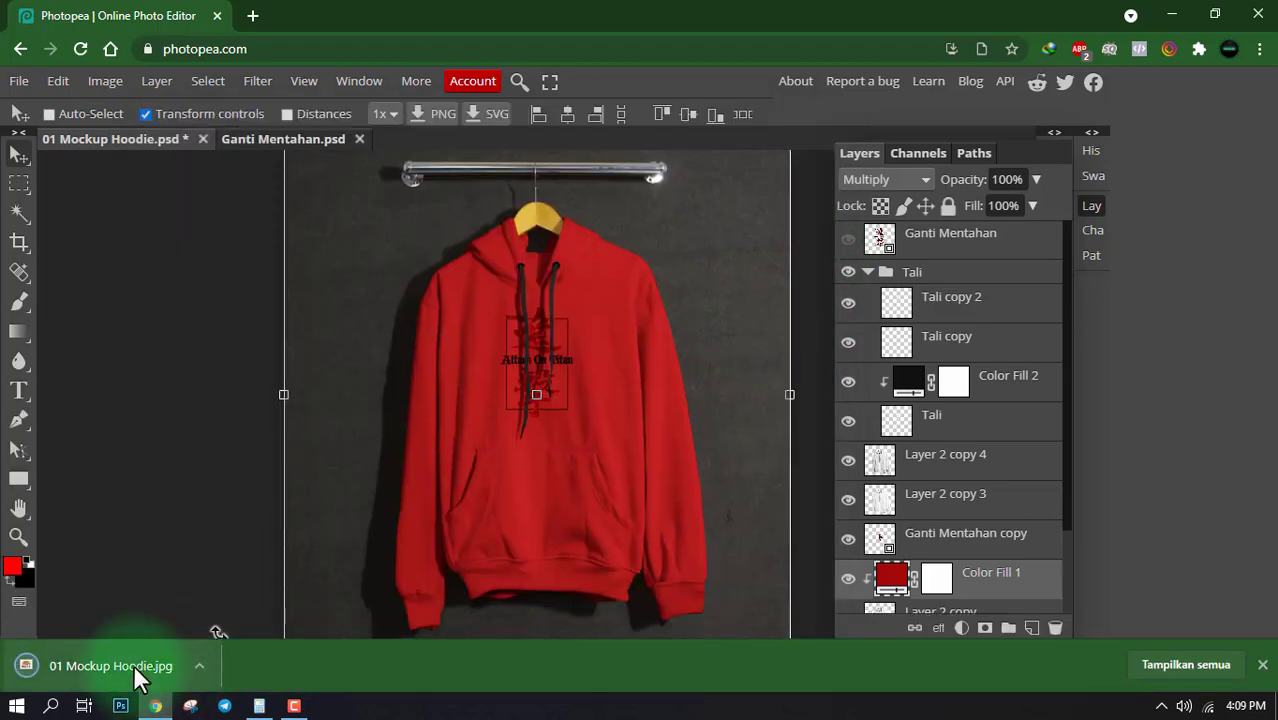
# - Open the downloaded 01 Mockup Hoodie.jpg in the image viewer, inspect the exported mockup, and close it
pyautogui.click(136, 677)
pyautogui.scroll(3, 675, 314)
pyautogui.scroll(-3, 676, 316)
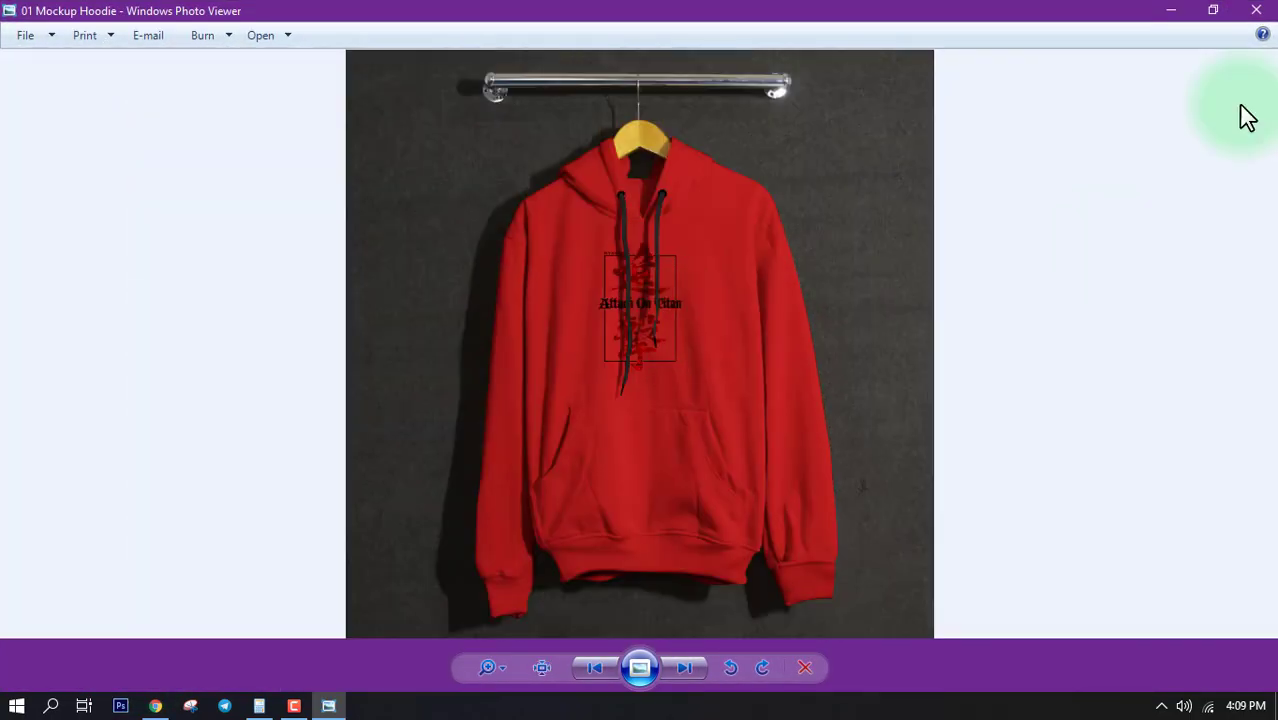
pyautogui.click(1258, 10)
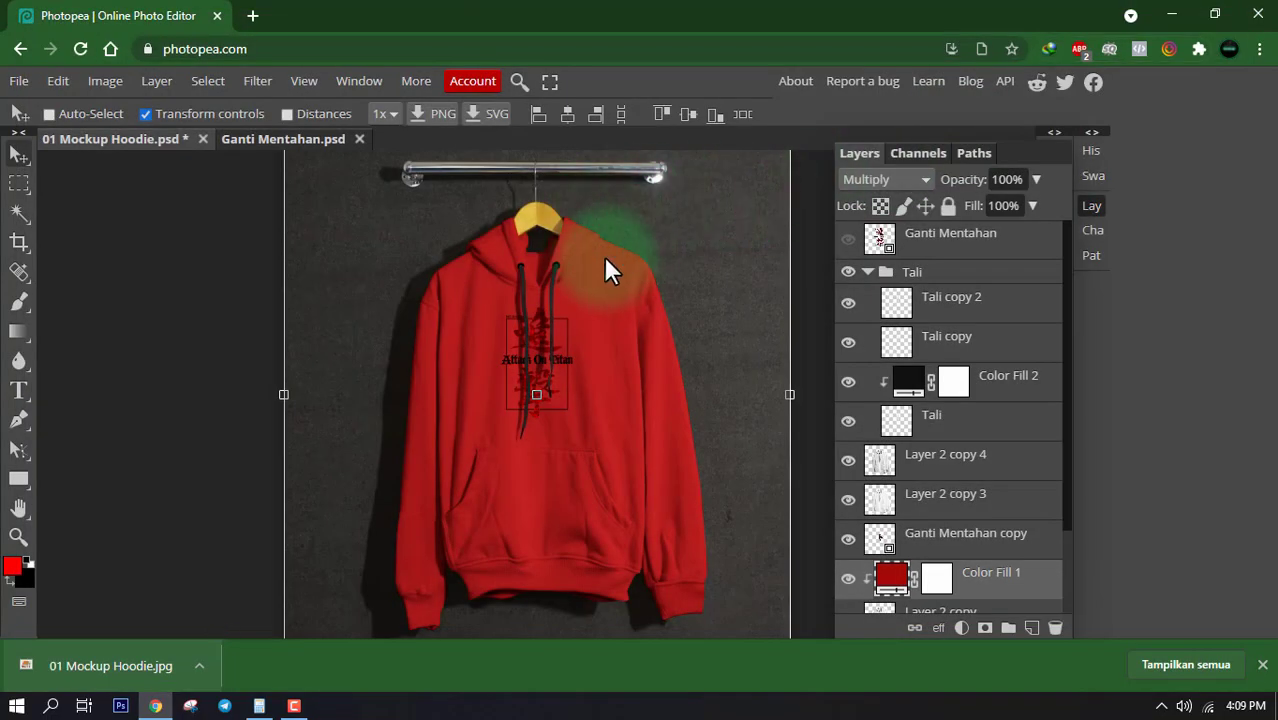
# - Close the 01 Mockup Hoodie document without saving its changes, and close the Ganti Mentahan document
pyautogui.click(203, 139)
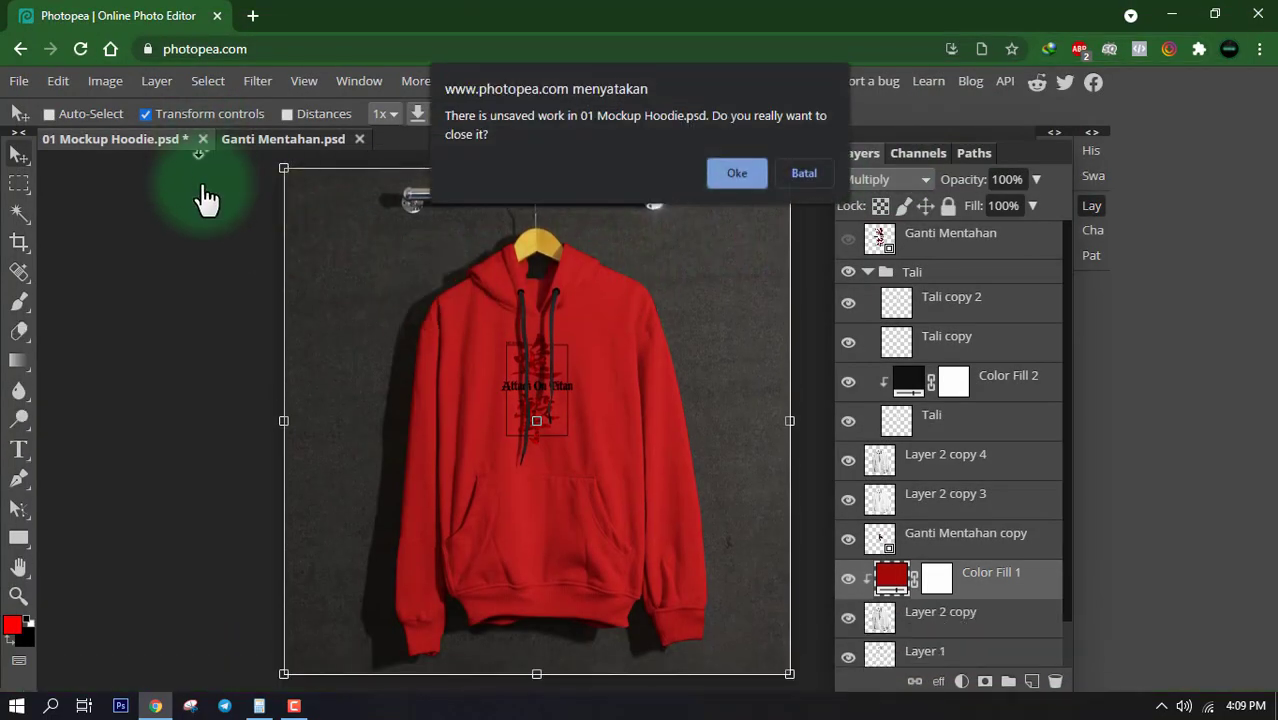
pyautogui.click(733, 172)
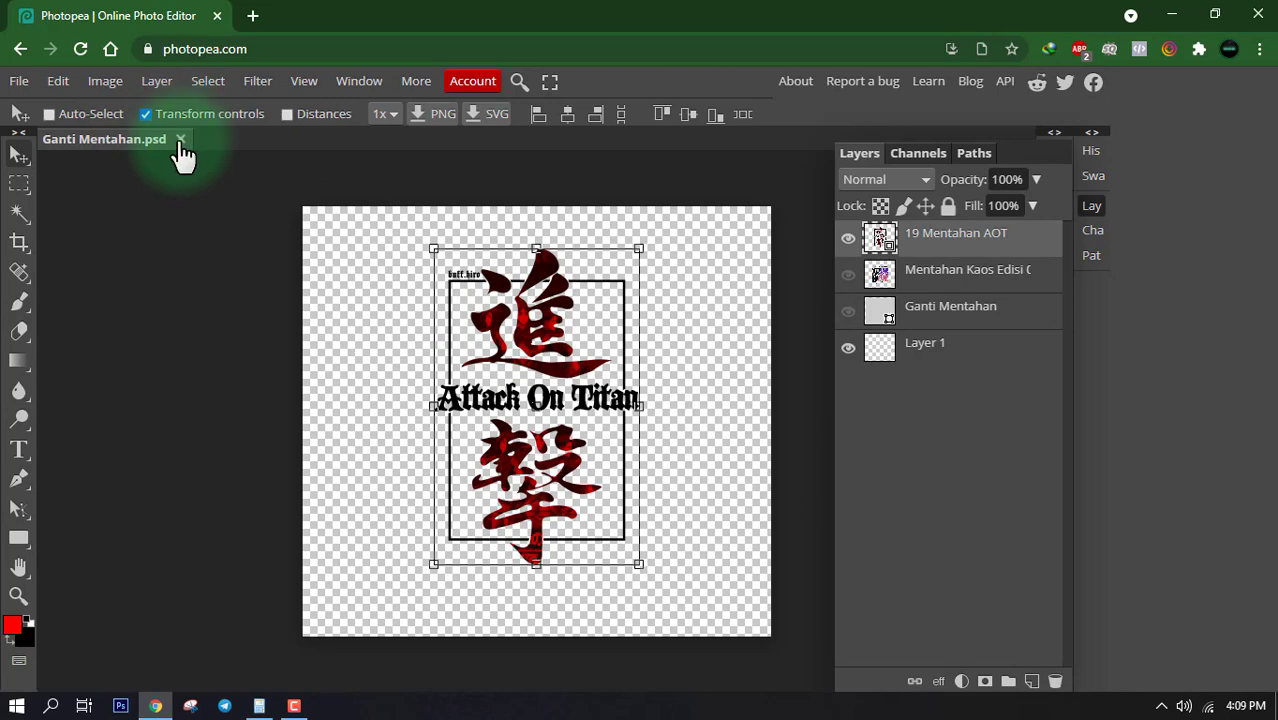
pyautogui.click(180, 140)
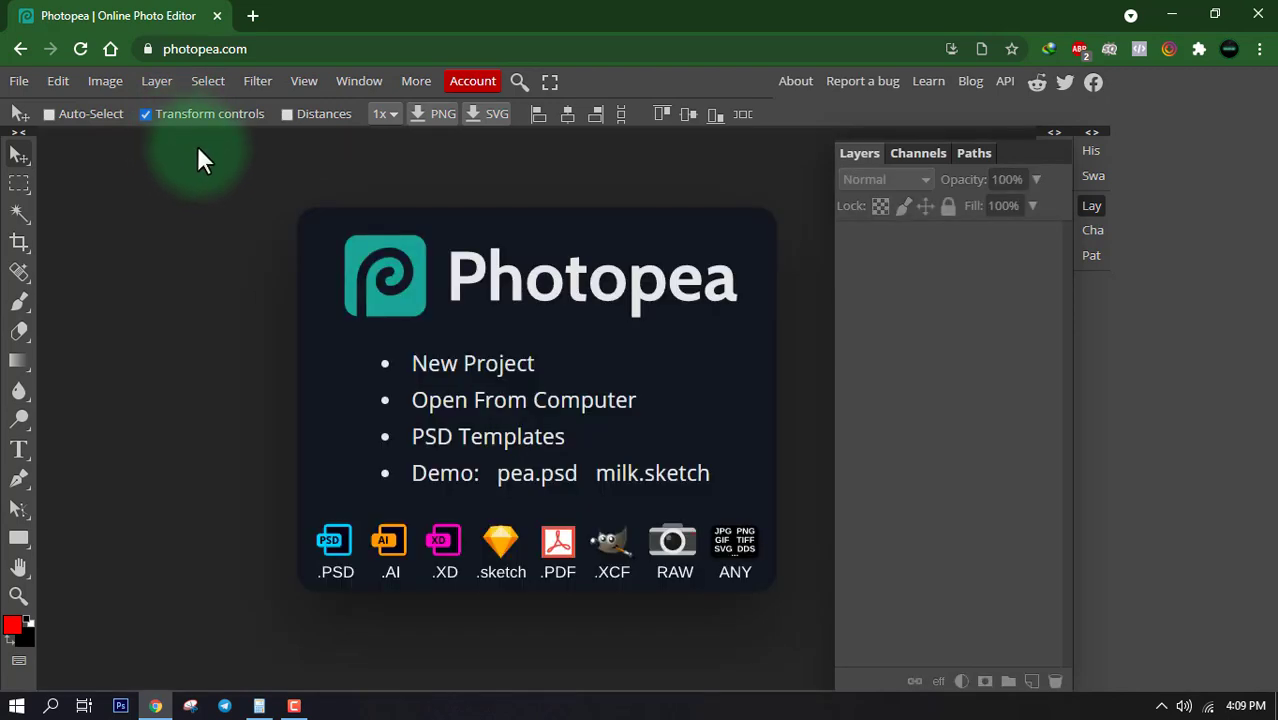
# - Open the 03 Mockup Sweater PSD from DESAIN (F:), PRODUK GUBUKHIJAU, 50 PSD Template Mockup Edisi 06, Template Mockup Edisi 06 Apparel, 10 Mockup Sweater
pyautogui.click(25, 84)
pyautogui.click(41, 143)
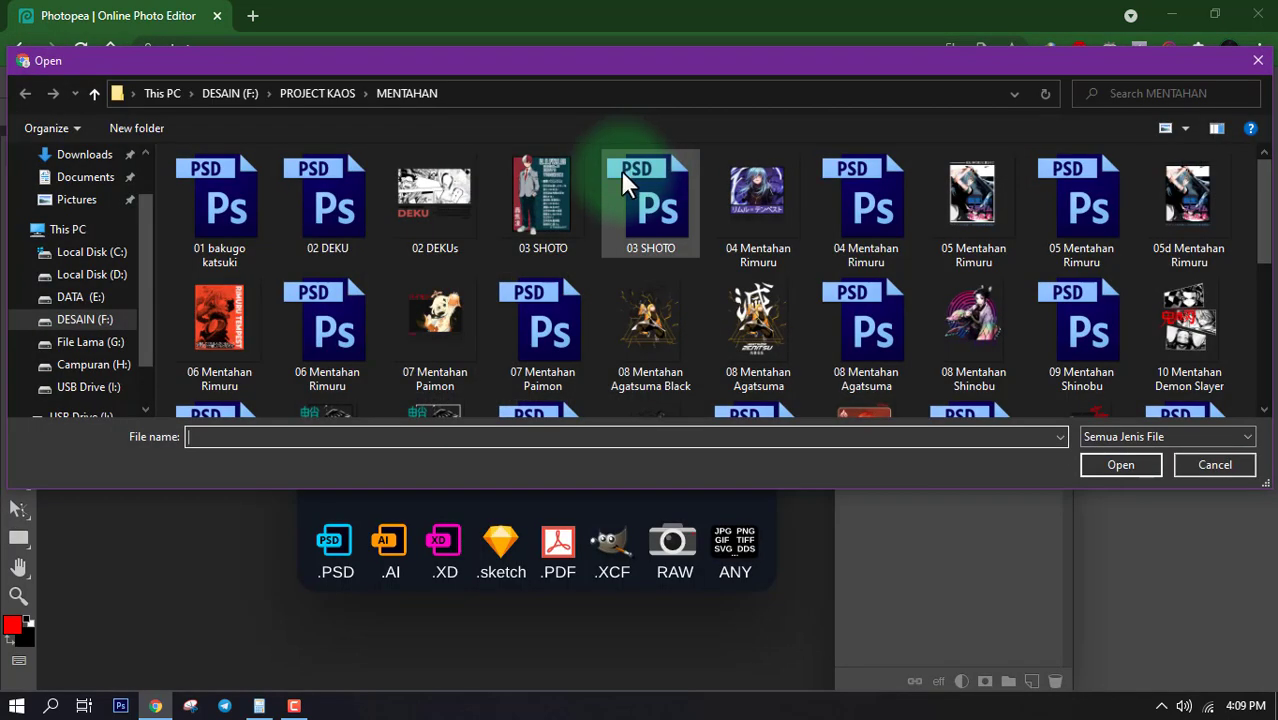
pyautogui.click(228, 91)
pyautogui.scroll(-2, 363, 308)
pyautogui.doubleClick(268, 230)
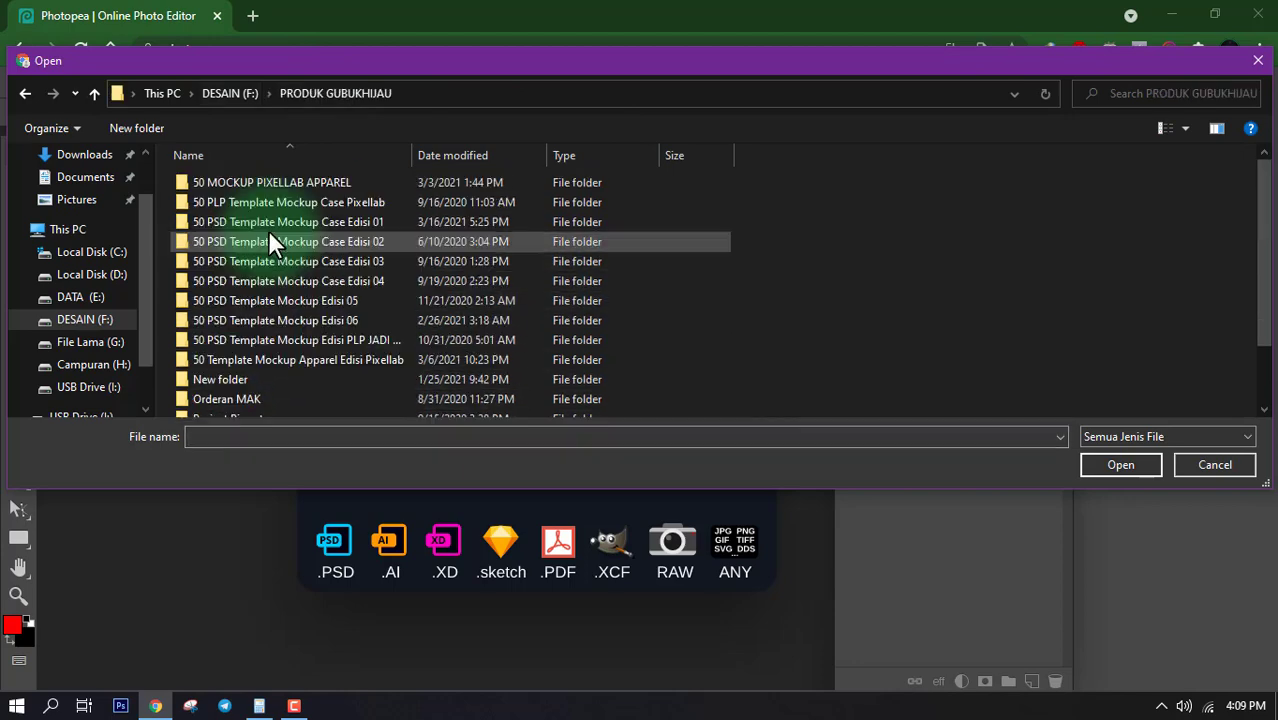
pyautogui.doubleClick(290, 314)
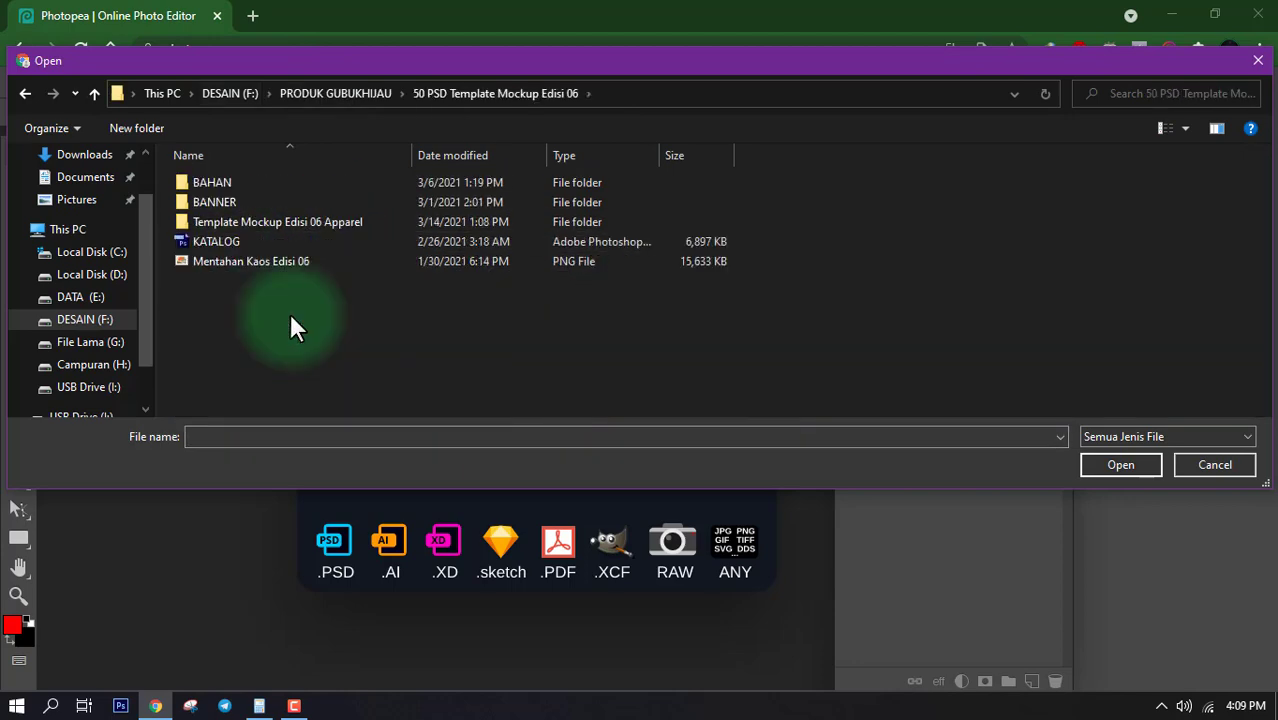
pyautogui.doubleClick(242, 221)
pyautogui.doubleClick(240, 203)
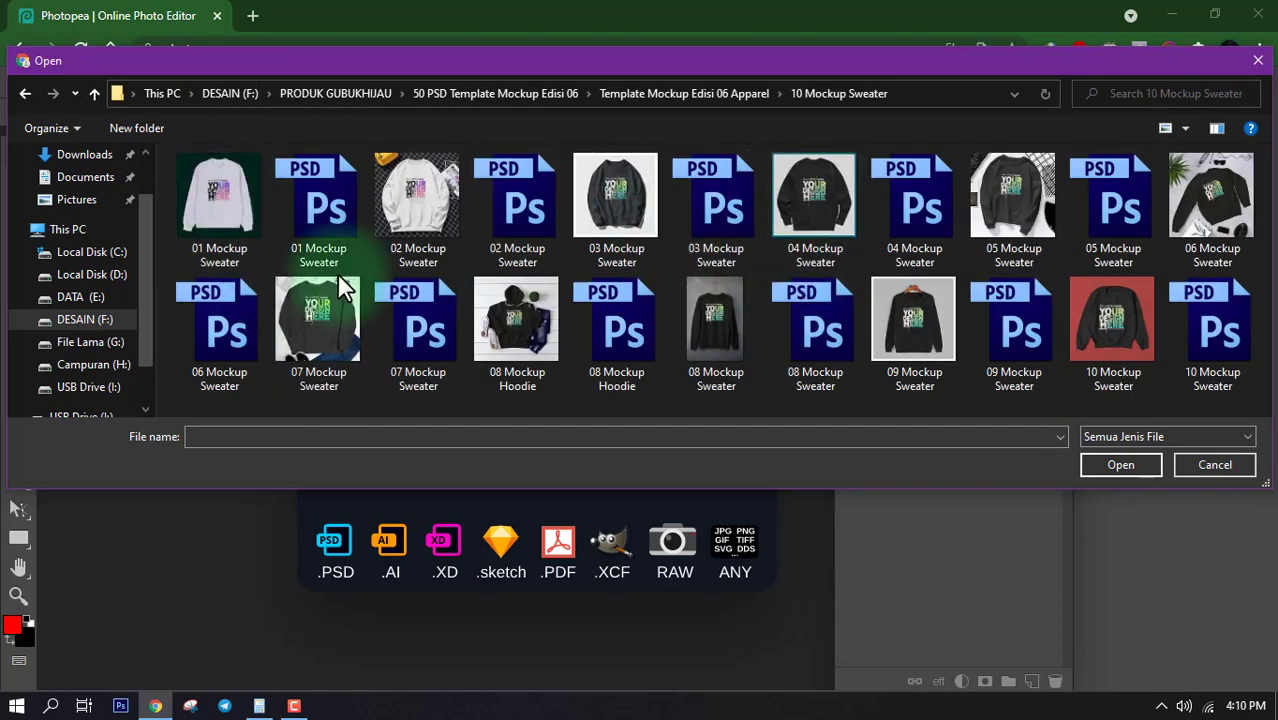
pyautogui.doubleClick(721, 202)
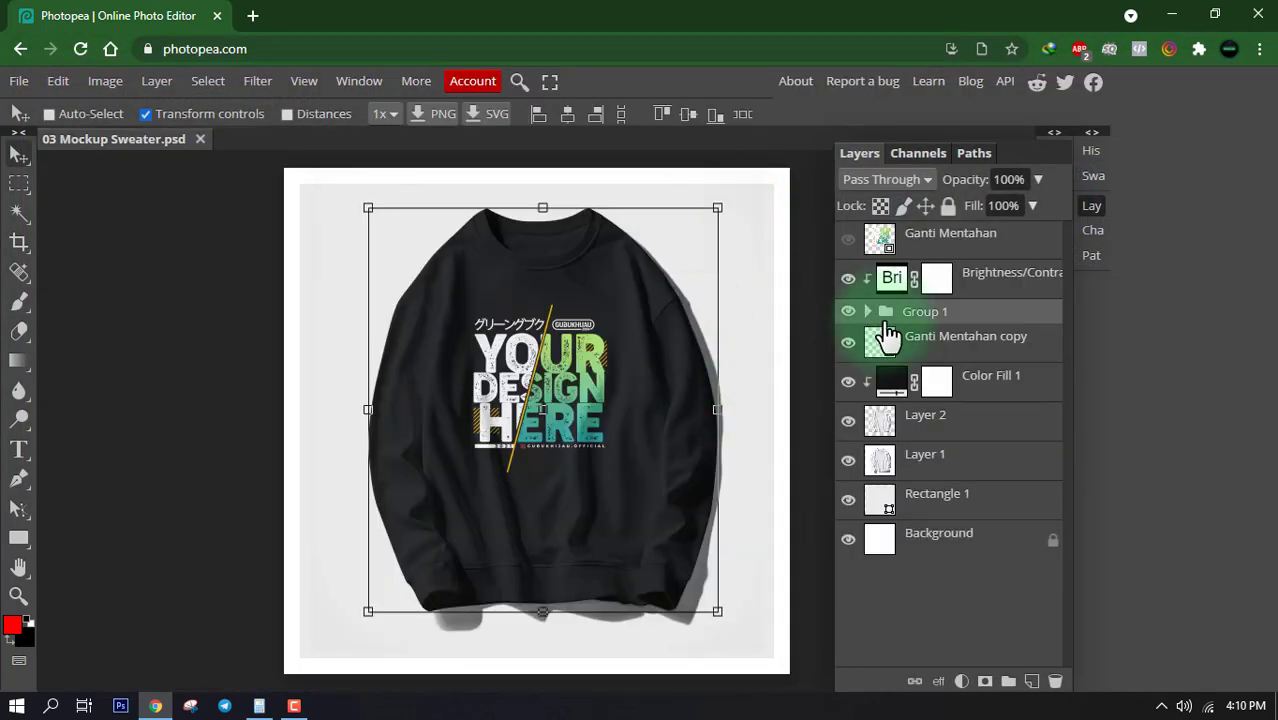
# - Open the contents of the hidden Ganti Mentahan smart object at the top of the sweater mockup's layers
pyautogui.click(915, 240)
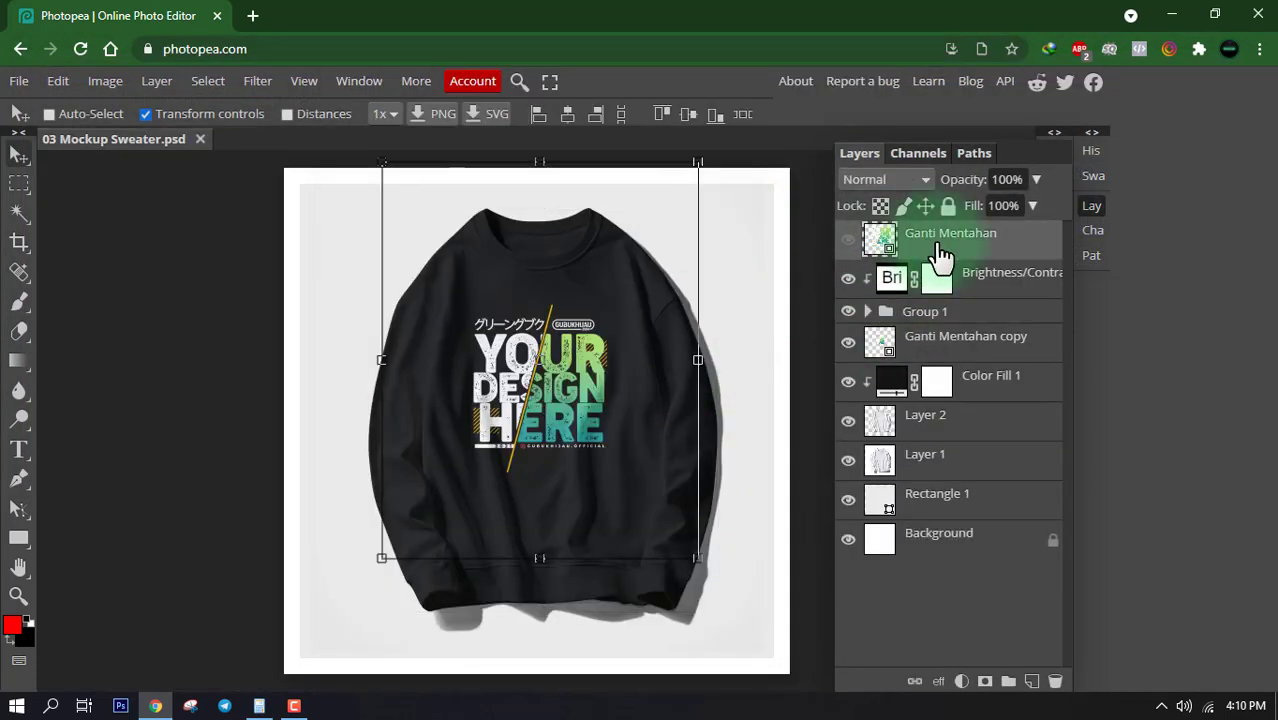
pyautogui.click(158, 83)
pyautogui.moveTo(240, 430)
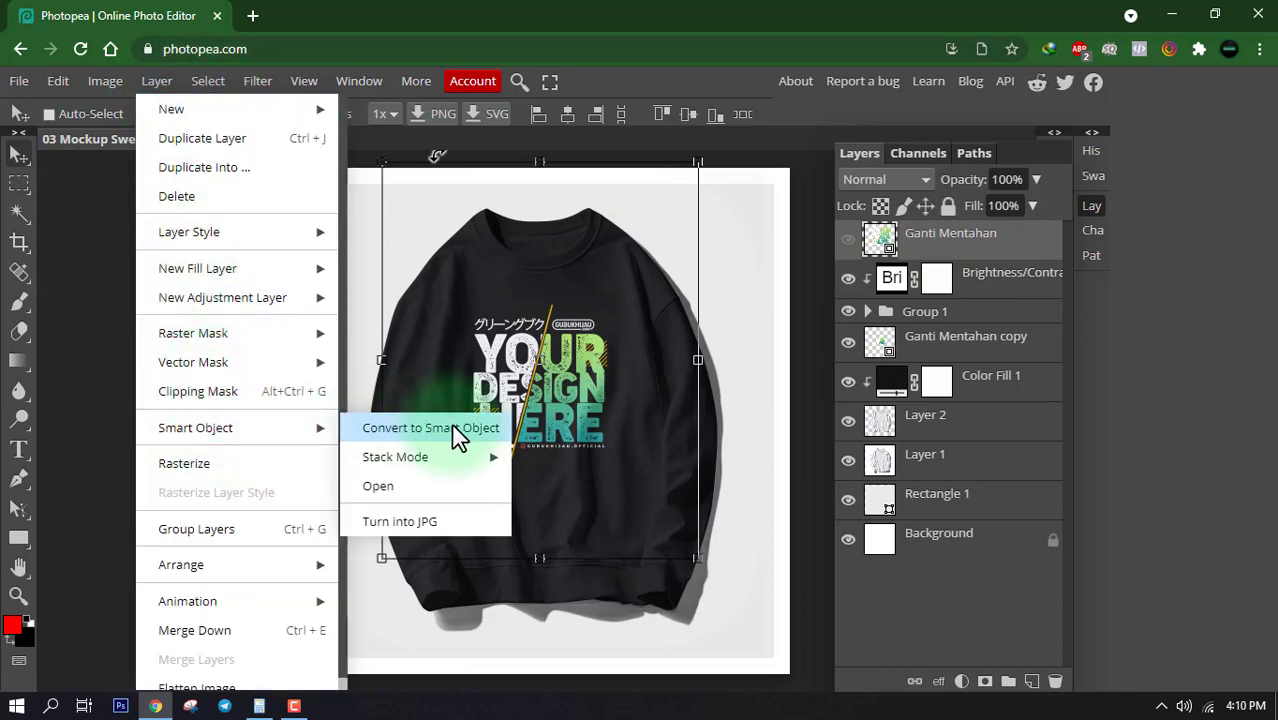
pyautogui.click(424, 490)
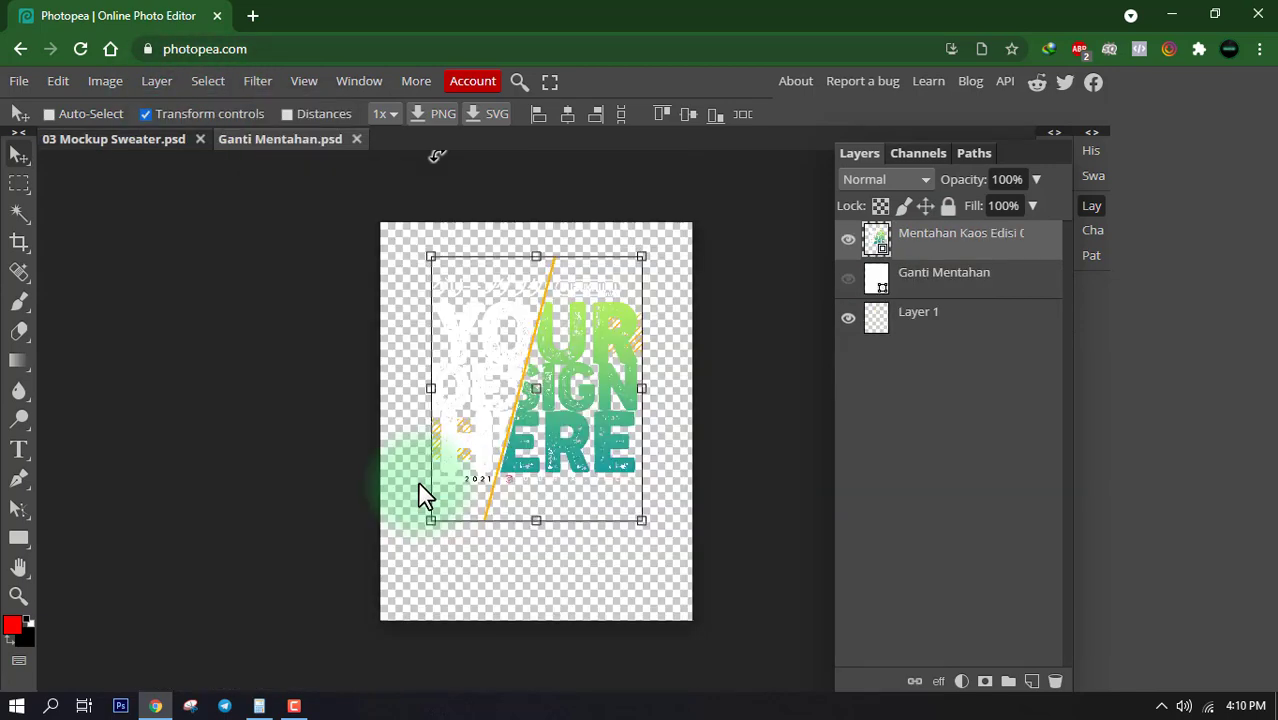
# - Hide the Mentahan Kaos Edisi placeholder layer and place the 02 DEKUs PNG from the Template Mockup Edisi 06 Apparel folder
pyautogui.moveTo(848, 279); pyautogui.dragTo(848, 240)
pyautogui.click(22, 80)
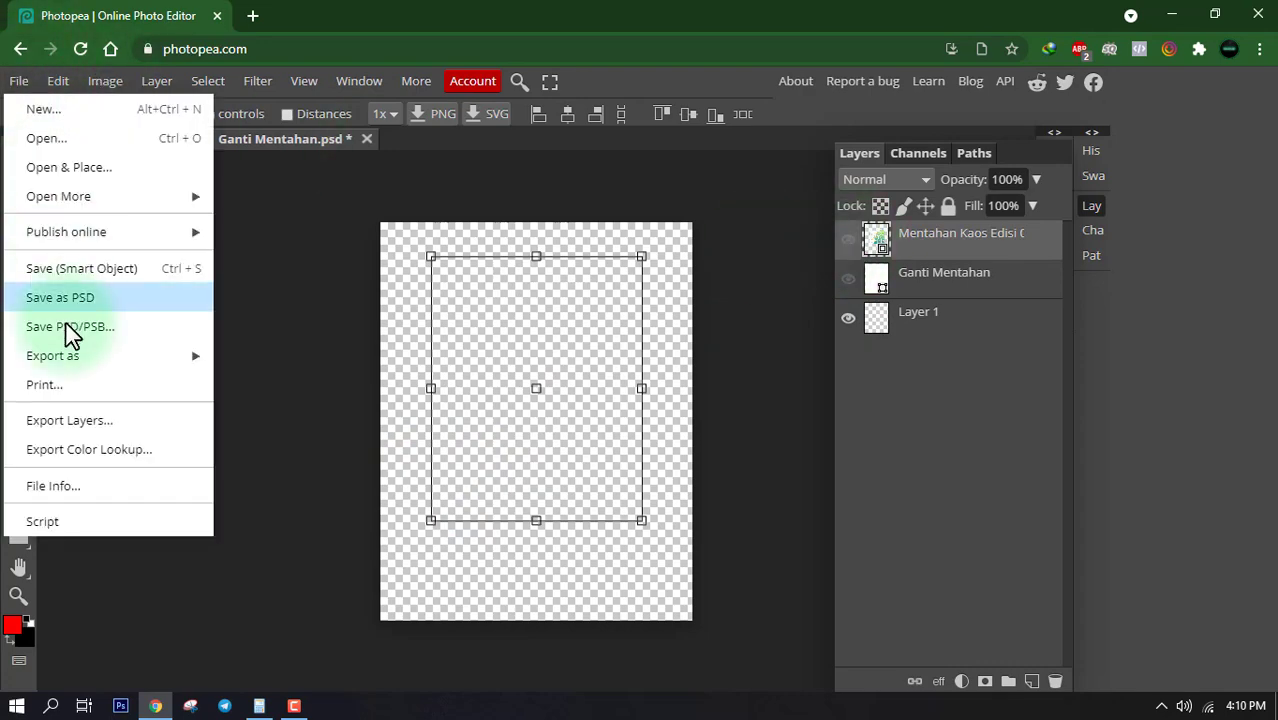
pyautogui.click(129, 163)
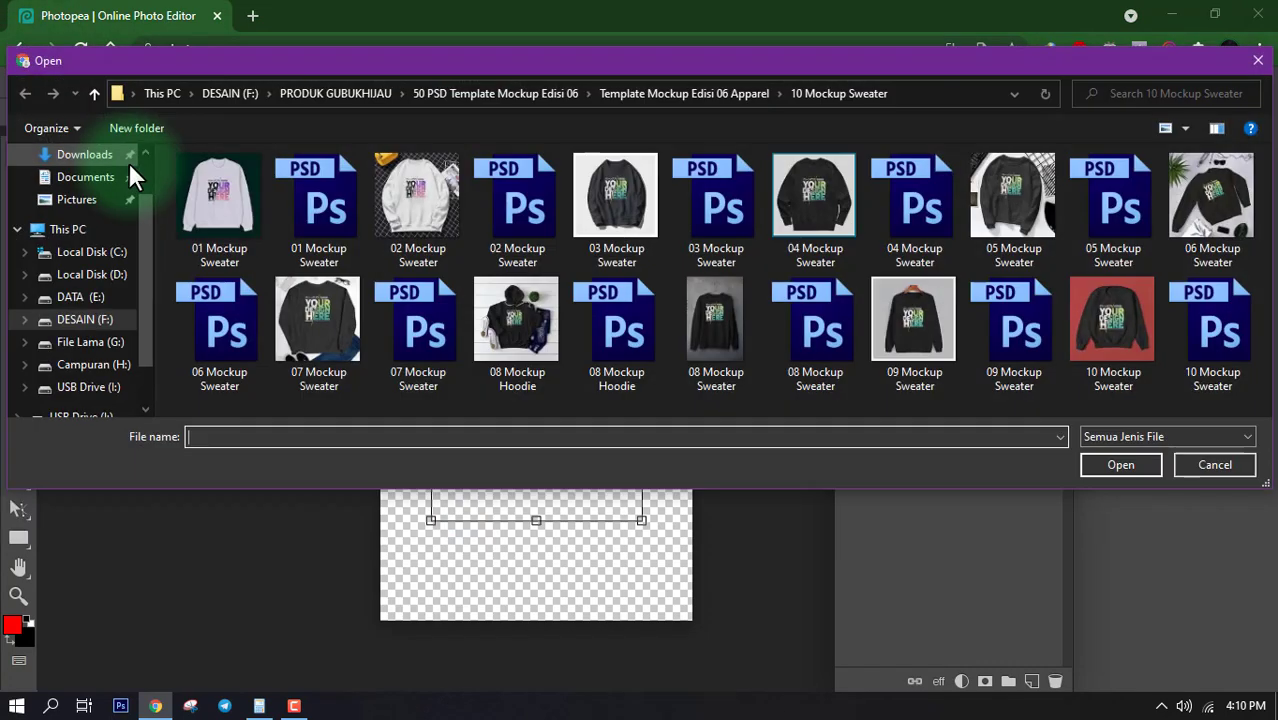
pyautogui.click(626, 100)
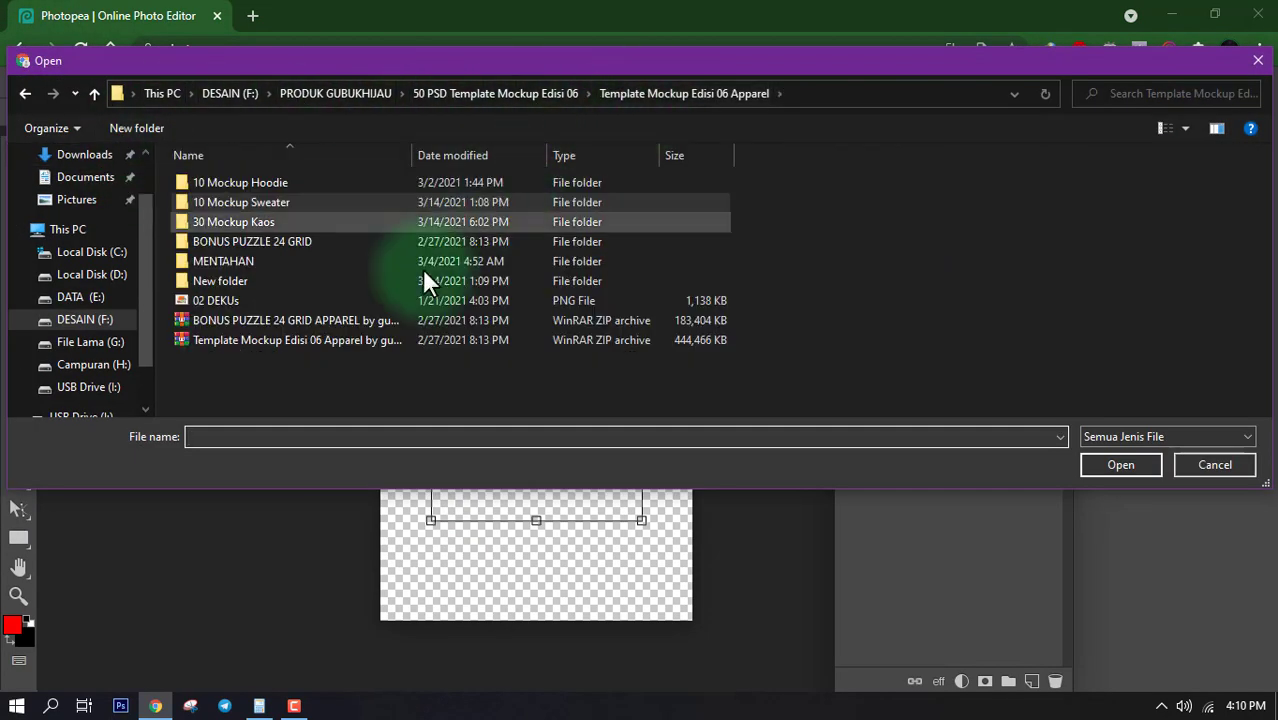
pyautogui.doubleClick(216, 299)
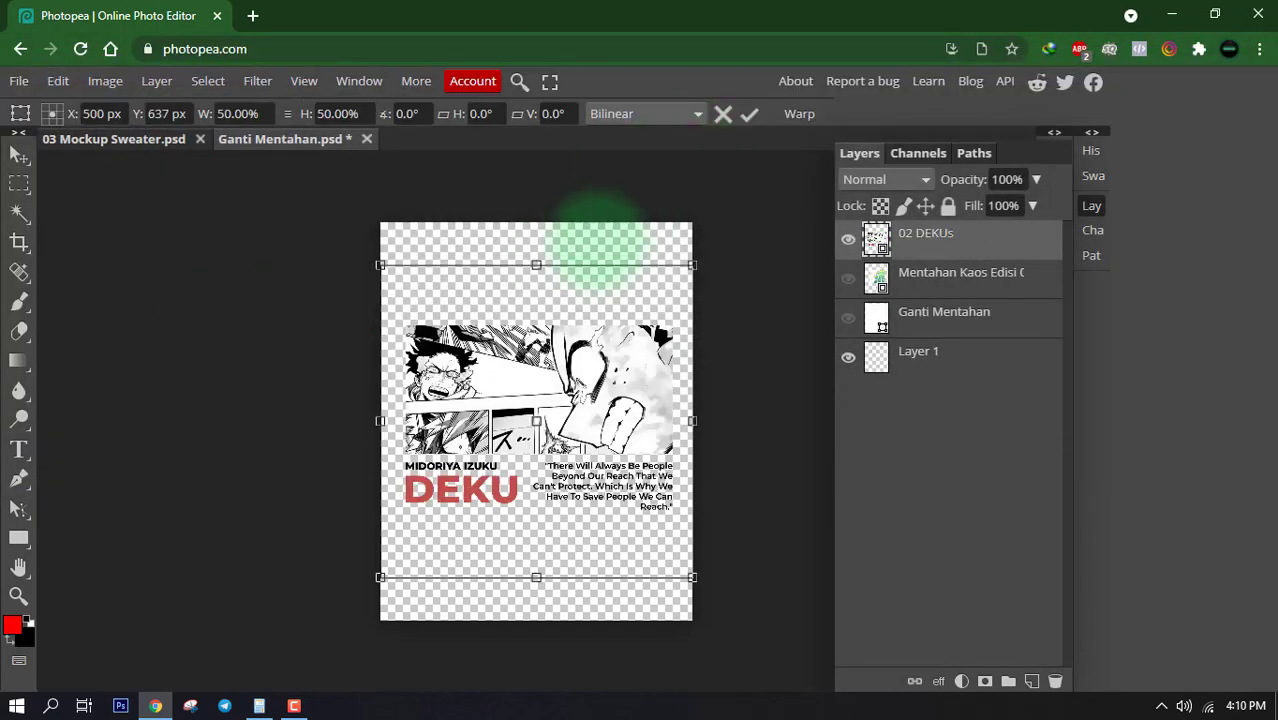
# - Scale the 02 DEKUs artwork to about 42%, position it at about X 516, Y 472 px, and save the smart object
pyautogui.moveTo(561, 370); pyautogui.dragTo(558, 318)
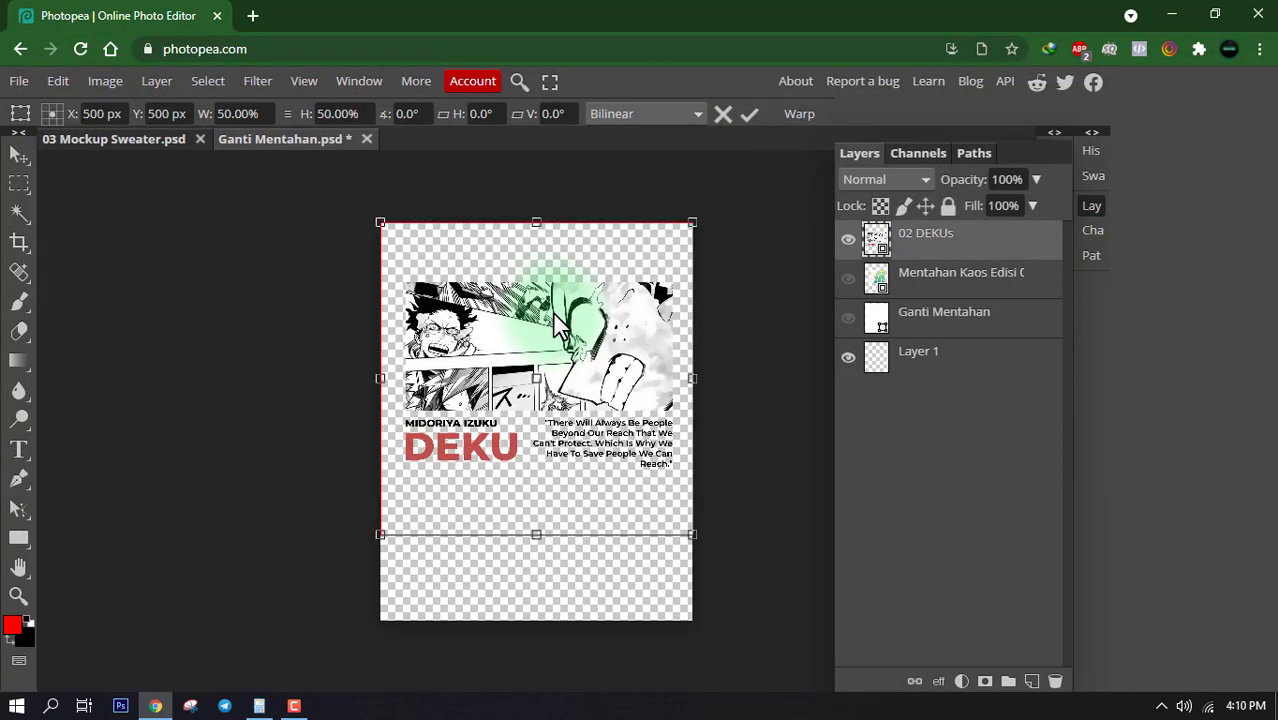
pyautogui.moveTo(689, 223); pyautogui.dragTo(645, 262)
pyautogui.moveTo(578, 347); pyautogui.dragTo(604, 322)
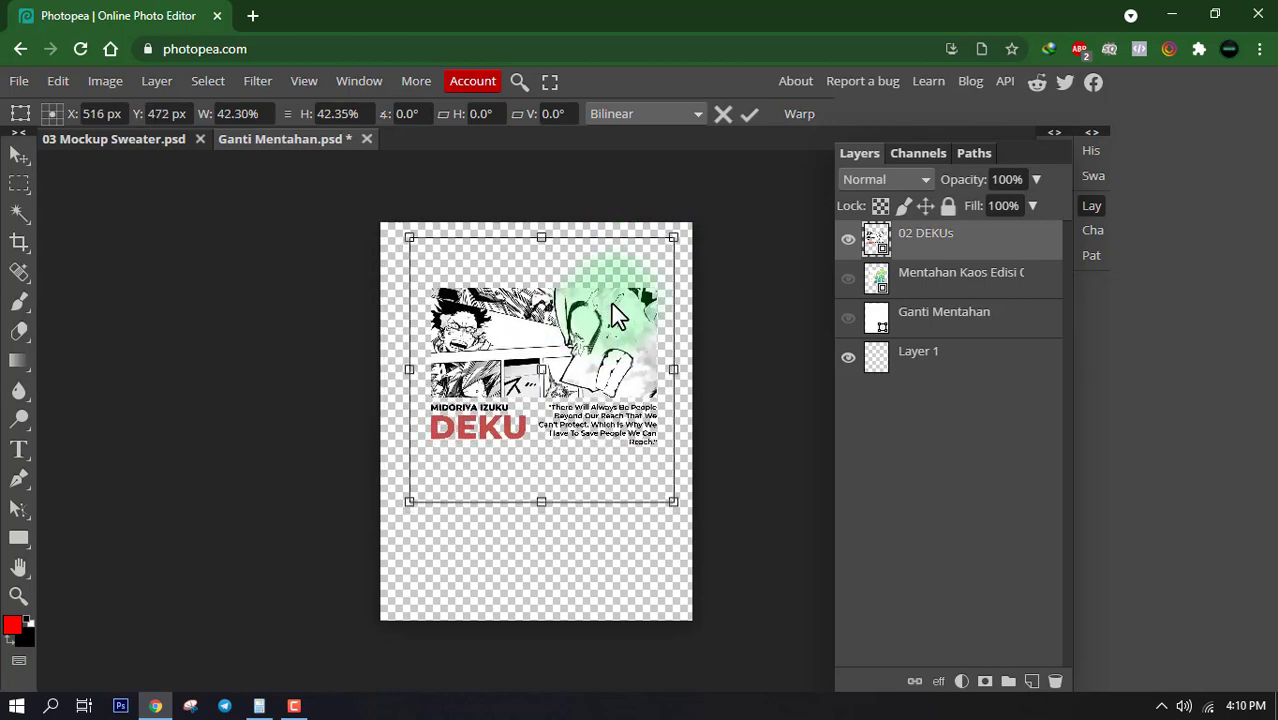
pyautogui.click(749, 113)
pyautogui.click(19, 81)
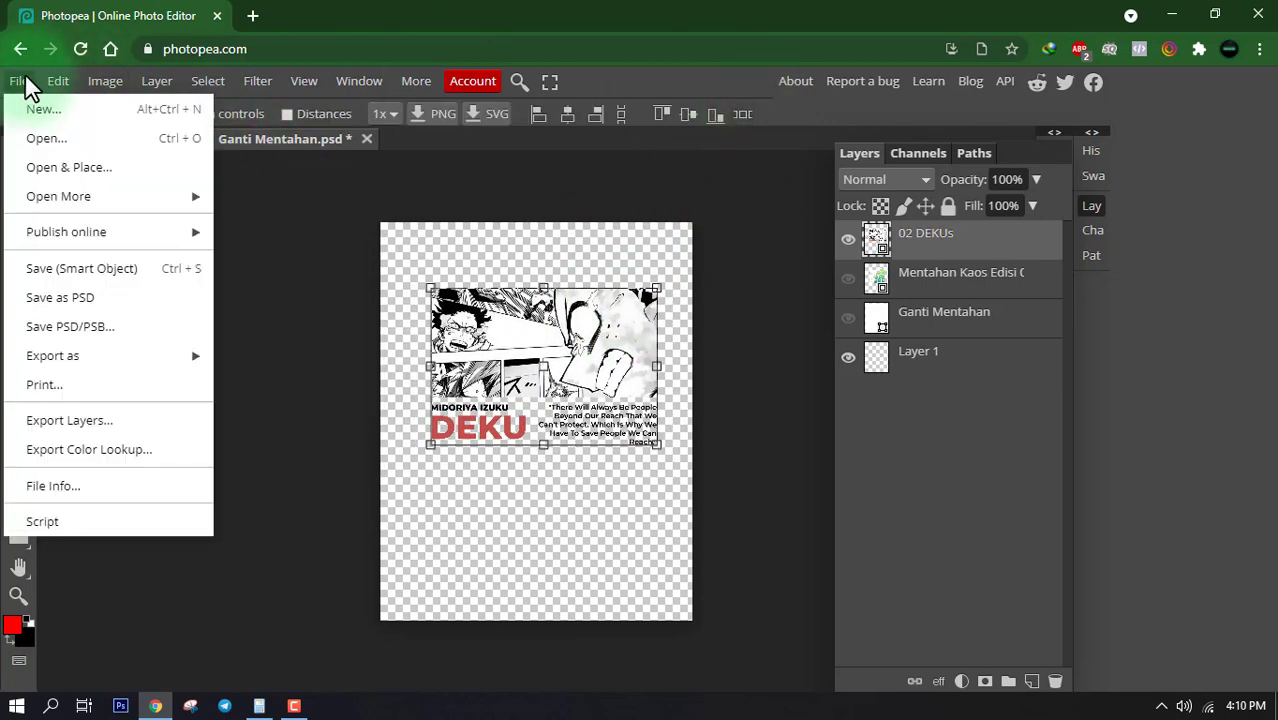
pyautogui.click(112, 268)
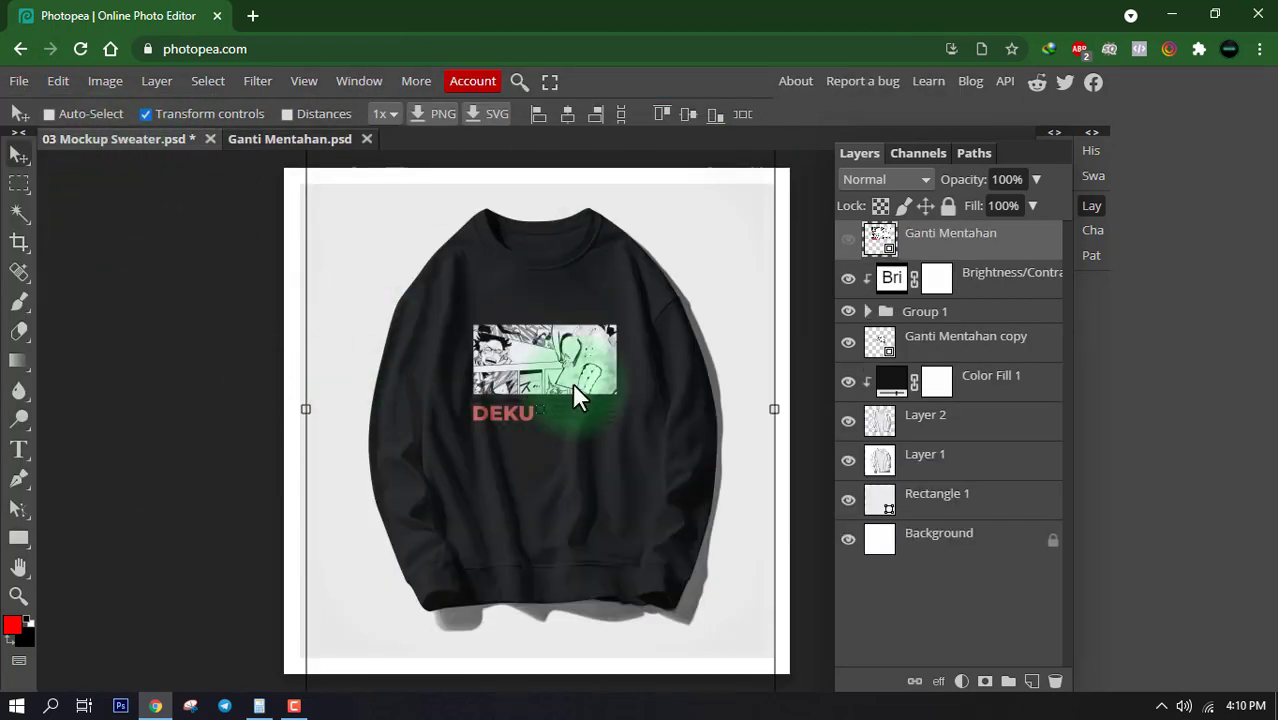
# - Recolour the sweater by setting the Color Fill 1 layer to red, hex ff2121
pyautogui.click(897, 396)
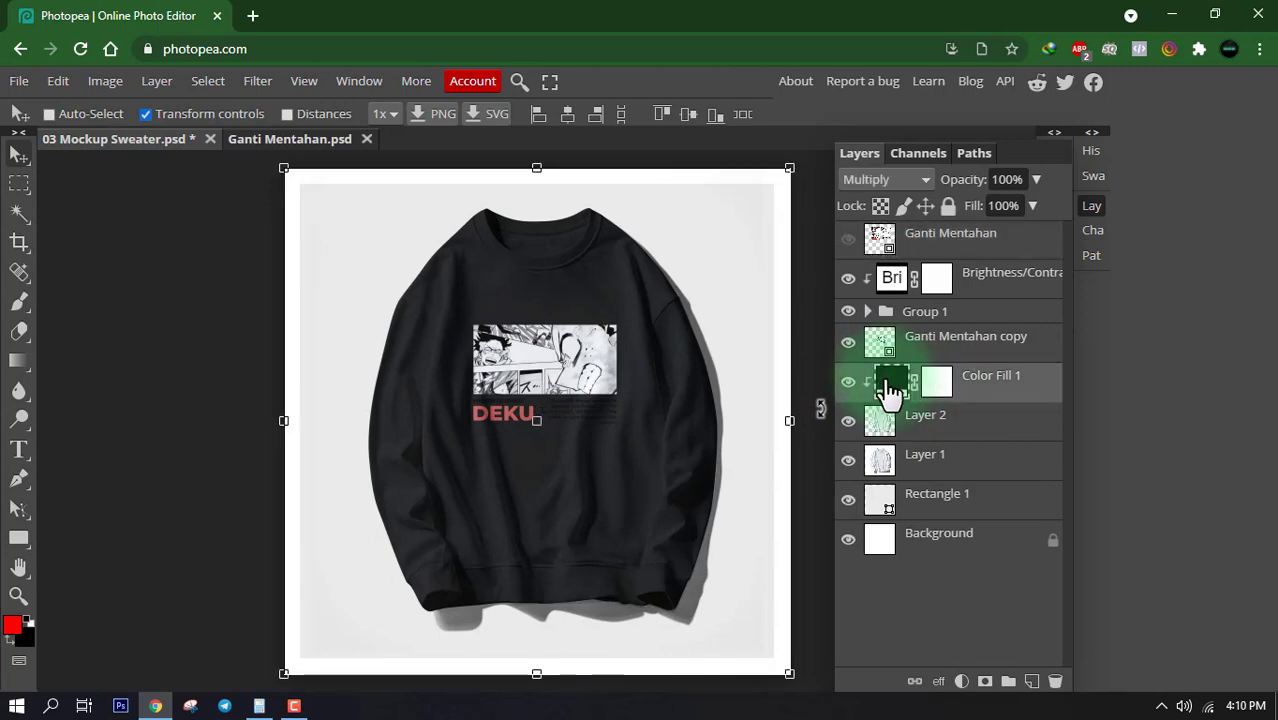
pyautogui.doubleClick(890, 392)
pyautogui.moveTo(60, 252); pyautogui.dragTo(25, 215)
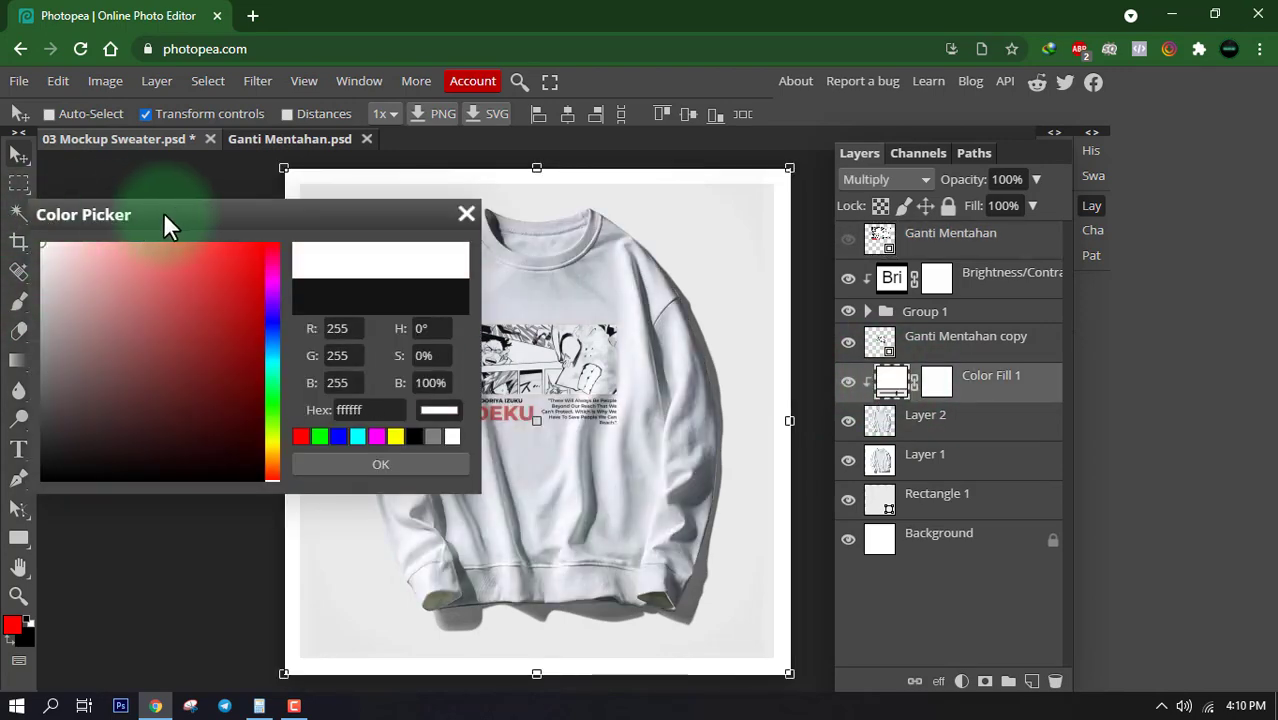
pyautogui.moveTo(163, 214); pyautogui.dragTo(766, 380)
pyautogui.moveTo(716, 447); pyautogui.dragTo(824, 345)
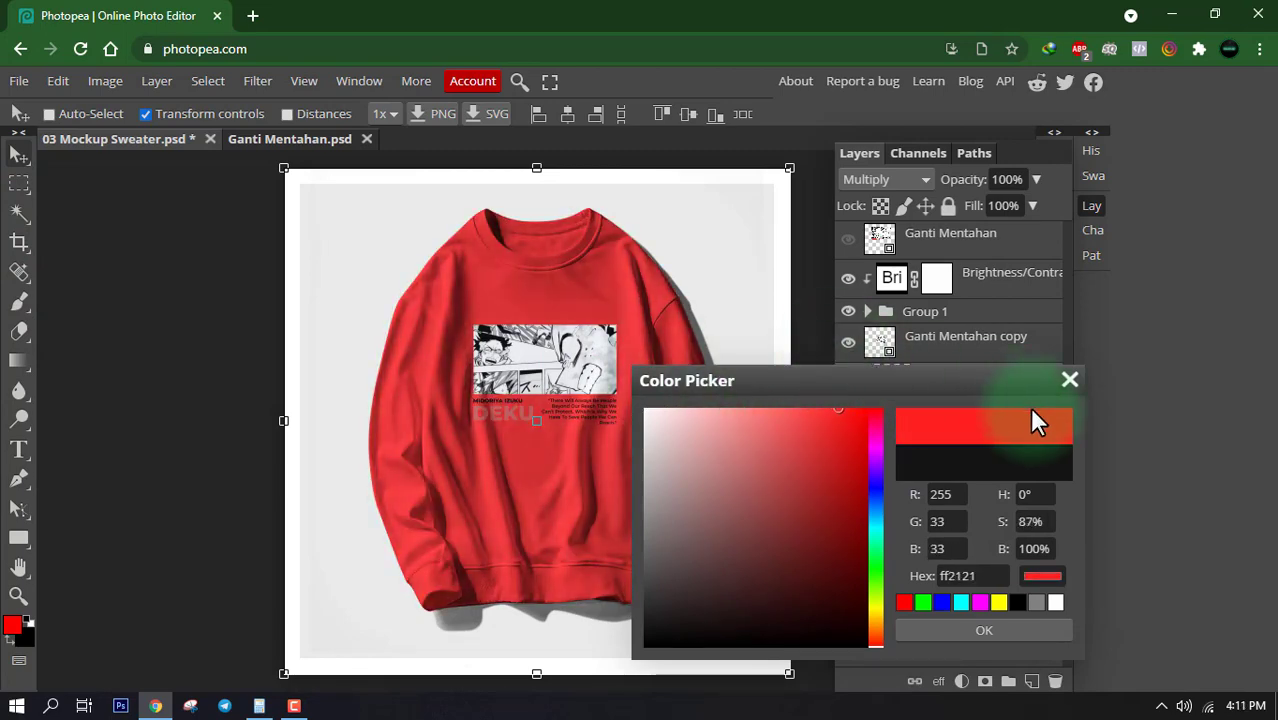
pyautogui.moveTo(1013, 380); pyautogui.dragTo(500, 206)
pyautogui.click(550, 464)
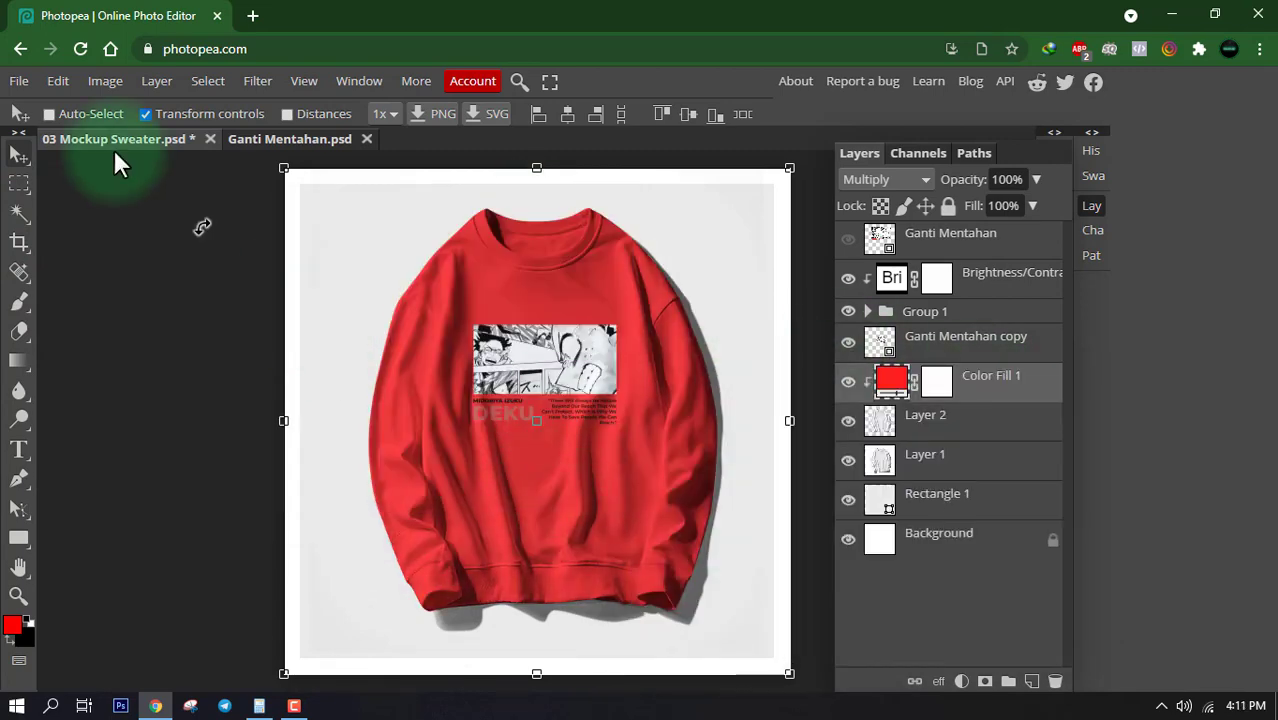
# - Export the red 03 Mockup Sweater document as a JPG with the offered export settings
pyautogui.click(19, 81)
pyautogui.moveTo(103, 358)
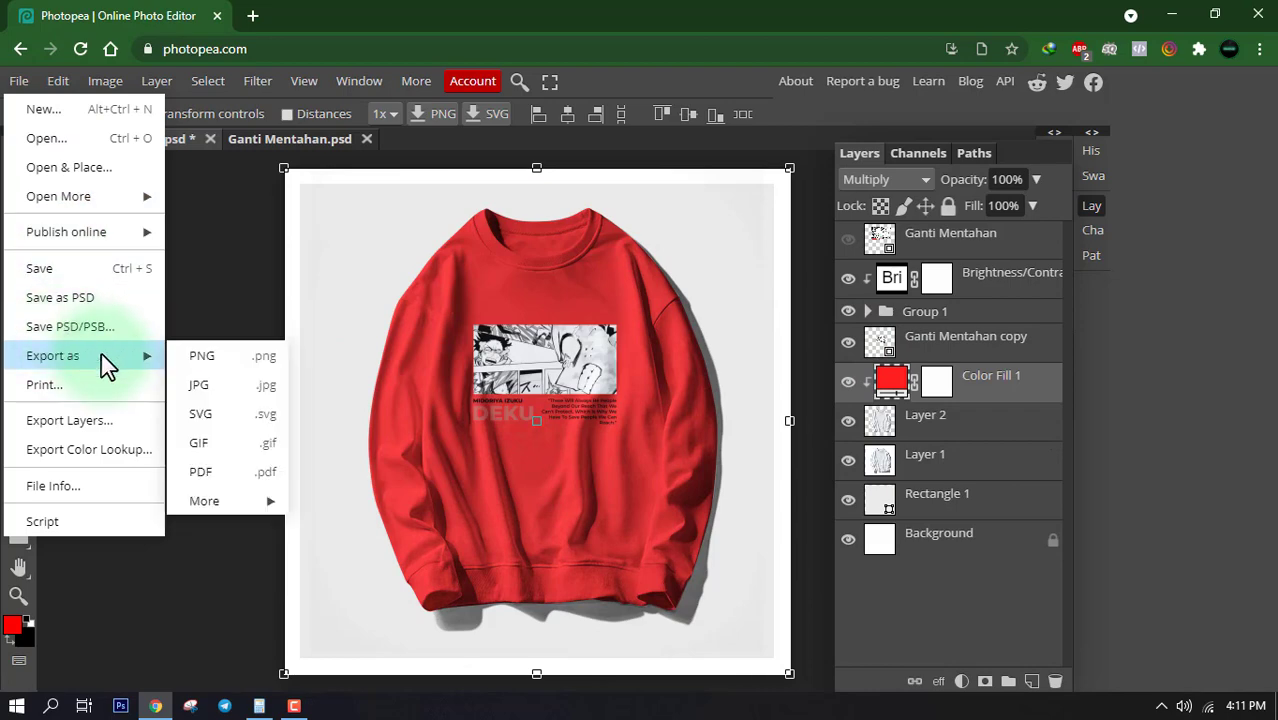
pyautogui.click(205, 388)
pyautogui.click(752, 333)
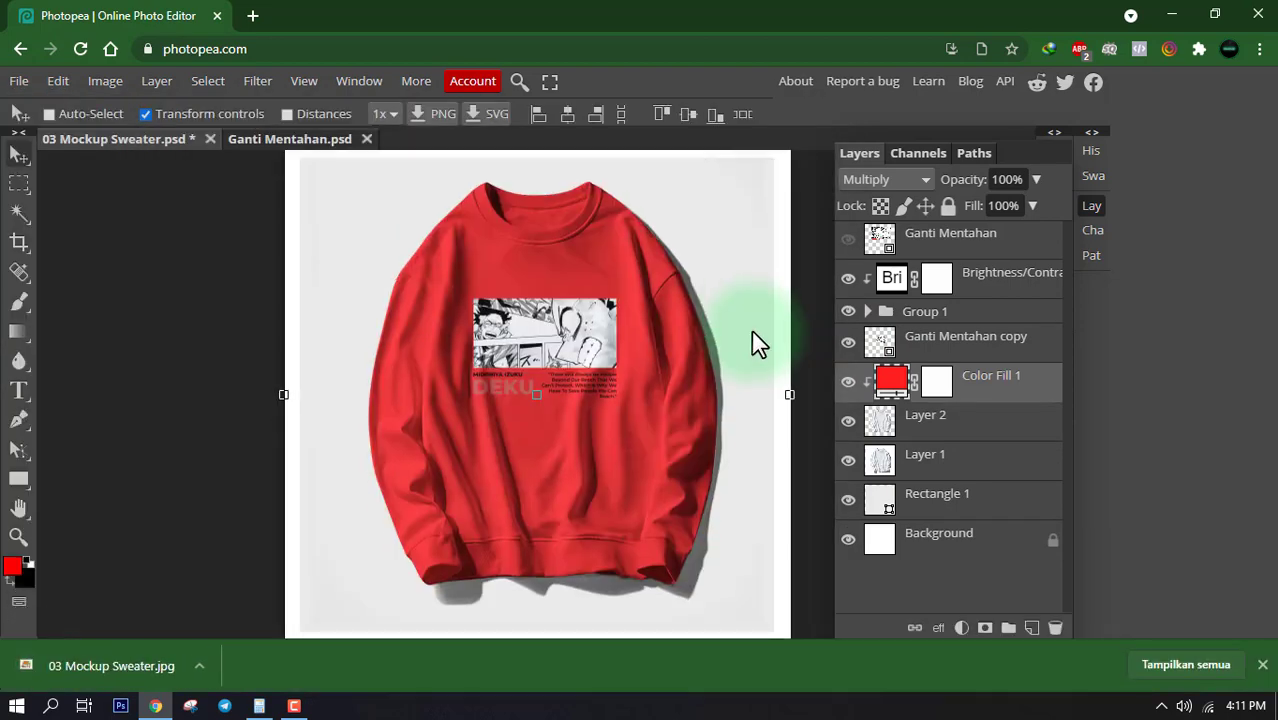
# - Close the Ganti Mentahan document and the 03 Mockup Sweater document, discarding the sweater's changes
pyautogui.click(367, 140)
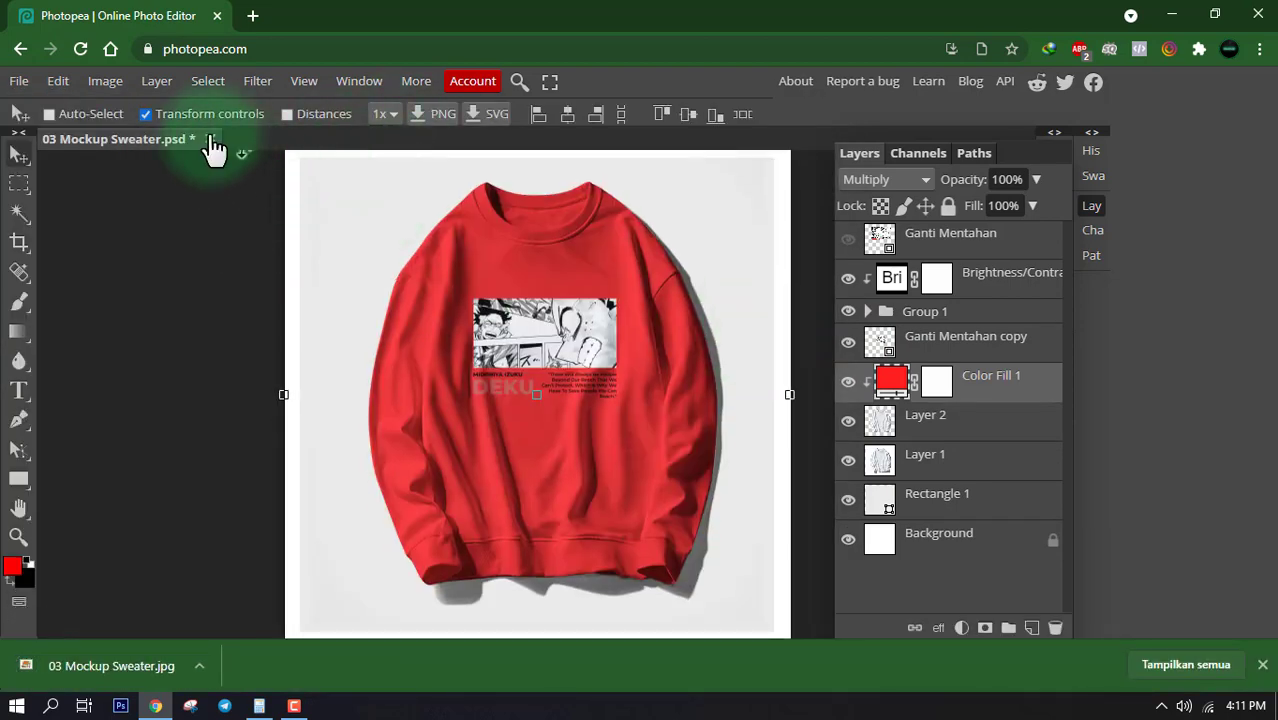
pyautogui.click(211, 139)
pyautogui.click(721, 177)
# - Open the 01 Mockup Kaos PSD from the 30 Mockup Kaos folder
pyautogui.click(18, 80)
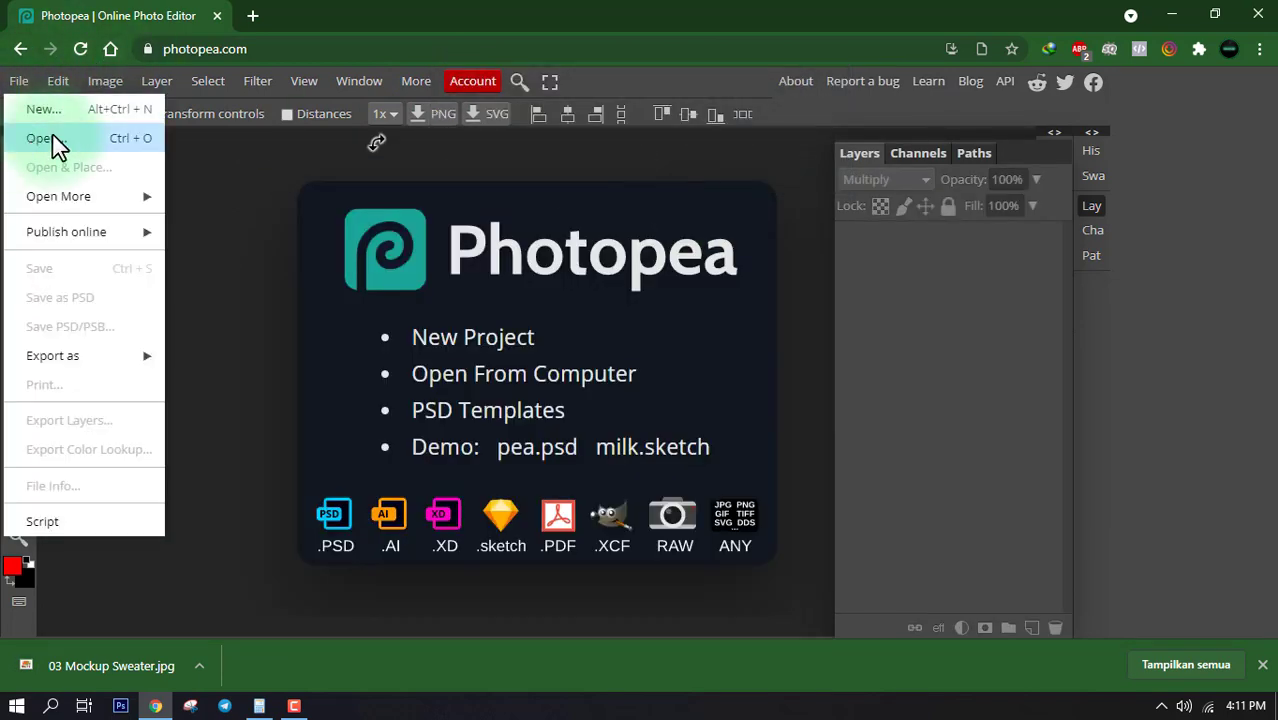
pyautogui.click(52, 138)
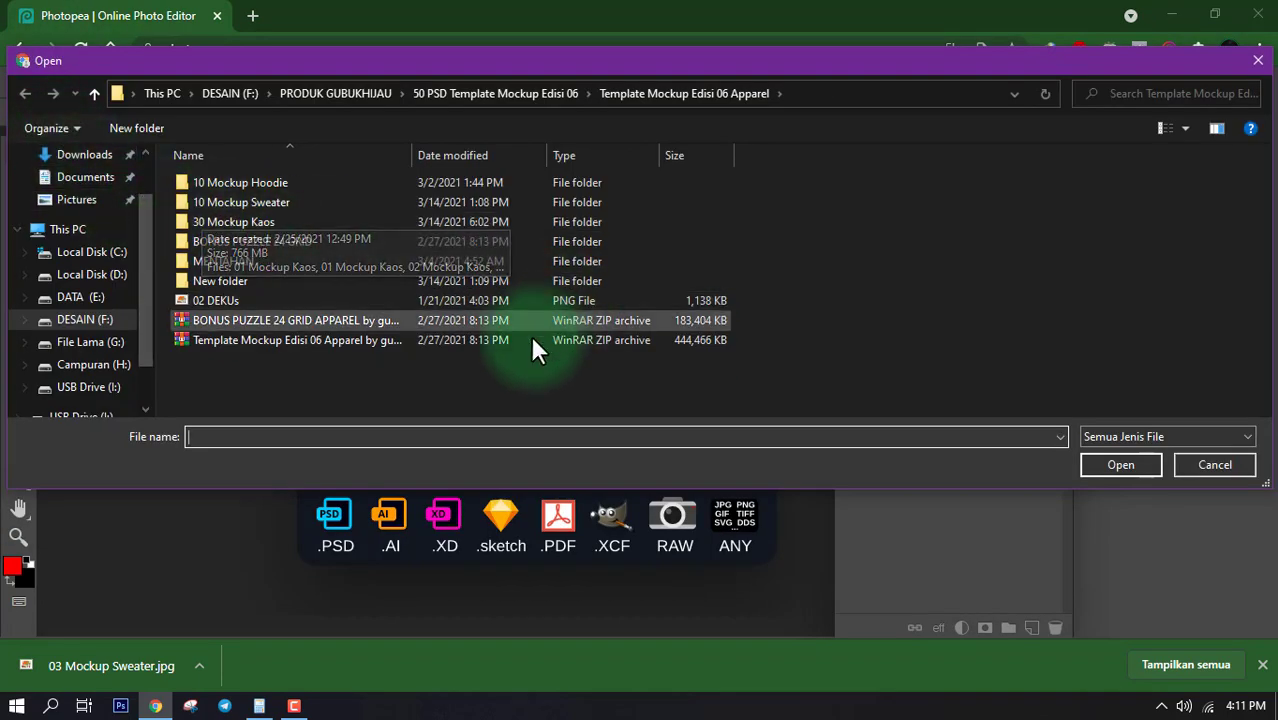
pyautogui.doubleClick(251, 221)
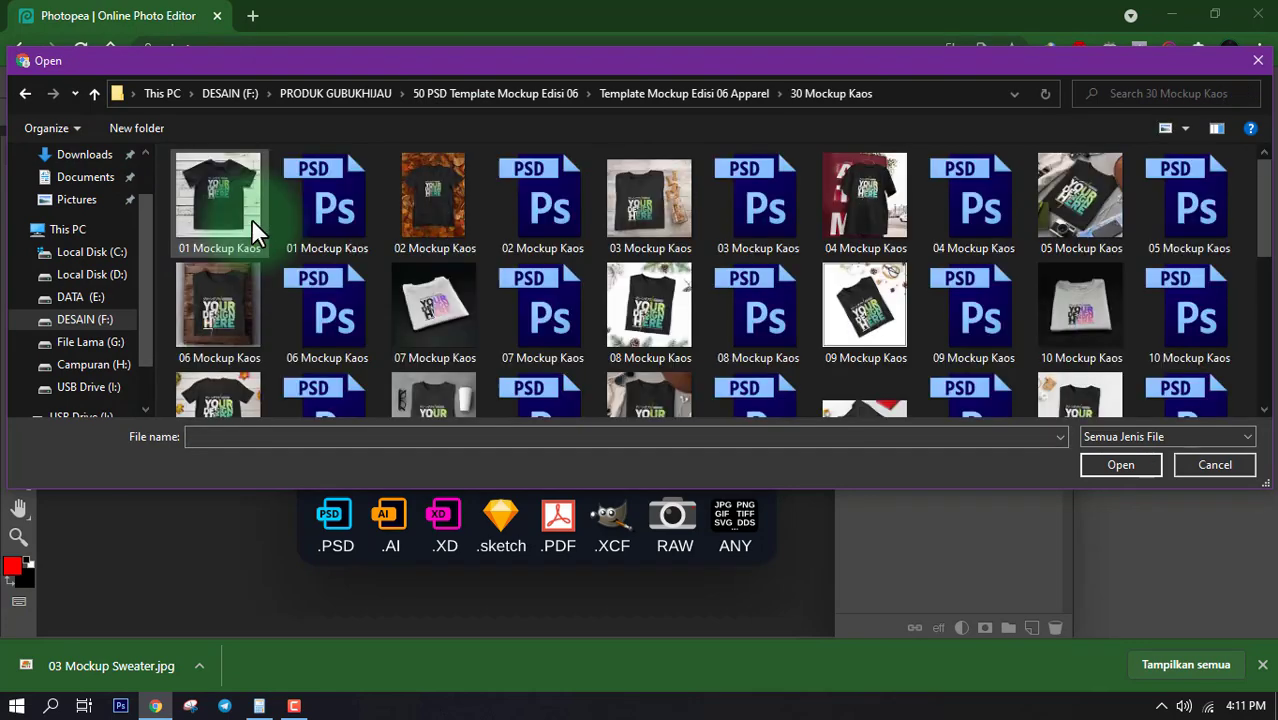
pyautogui.doubleClick(348, 214)
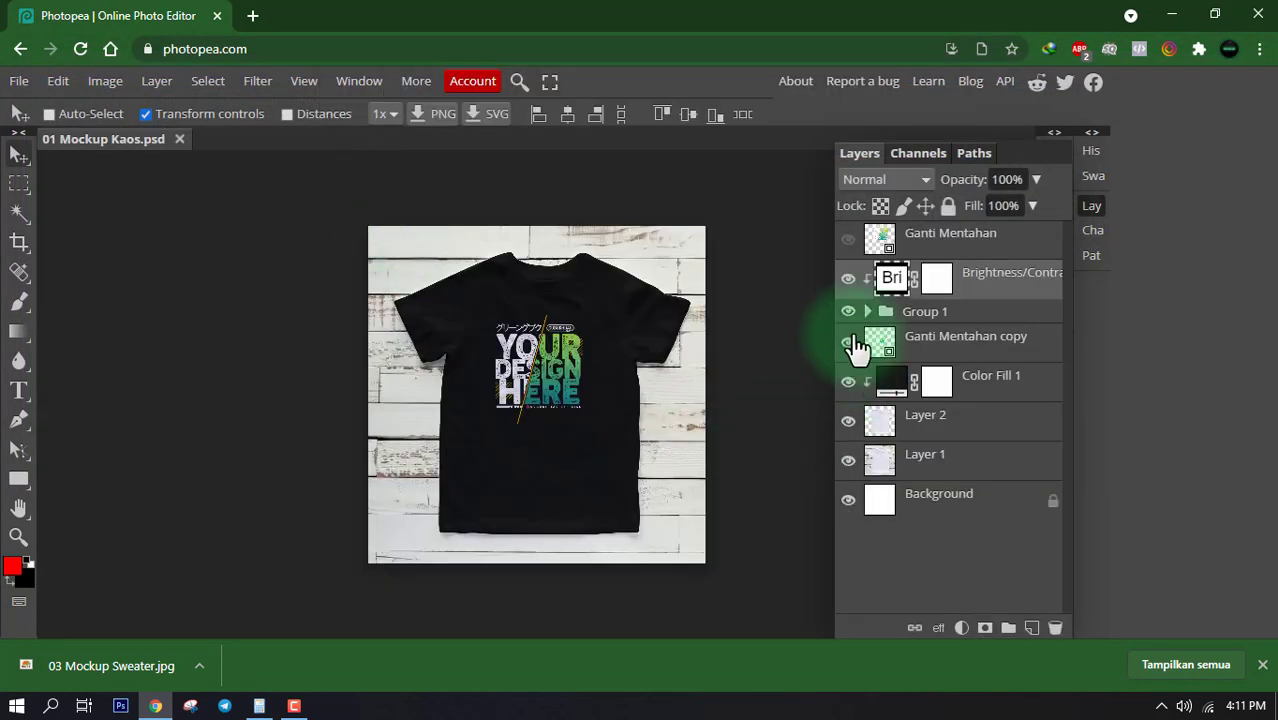
# - Open the contents of the hidden Ganti Mentahan smart object at the top of the T-shirt mockup's layers
pyautogui.click(885, 238)
pyautogui.click(58, 80)
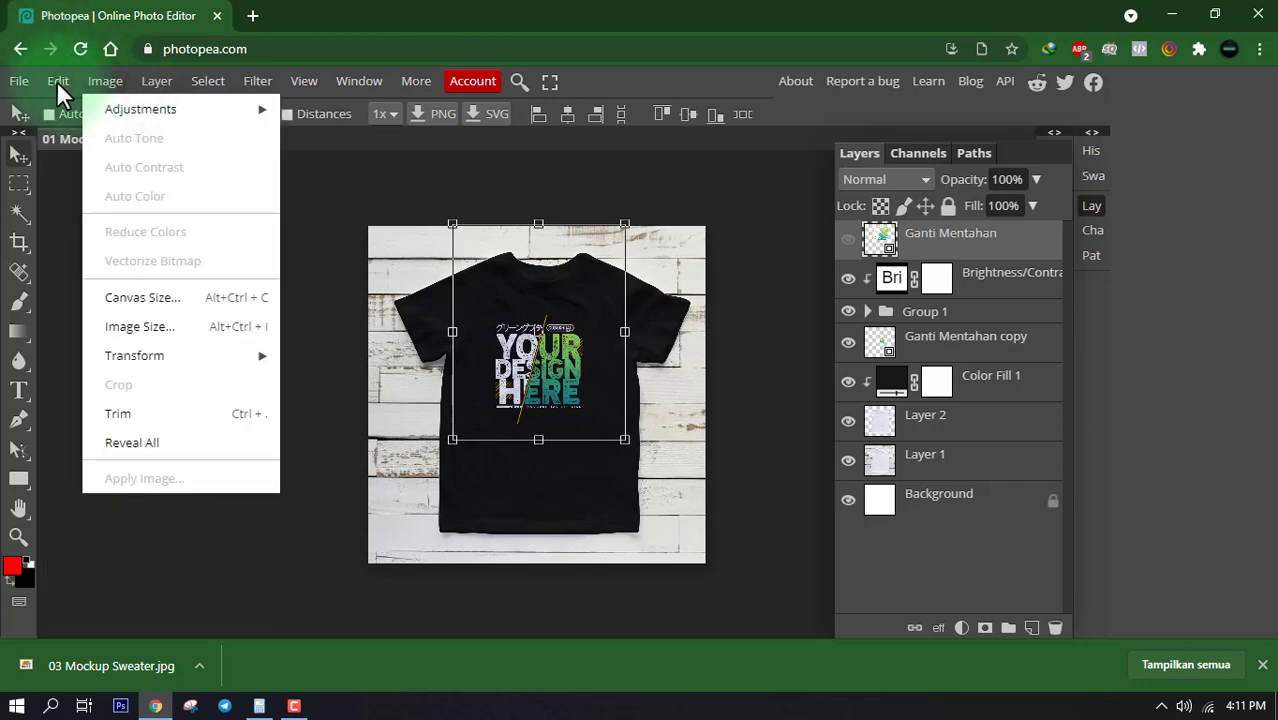
pyautogui.moveTo(85, 232)
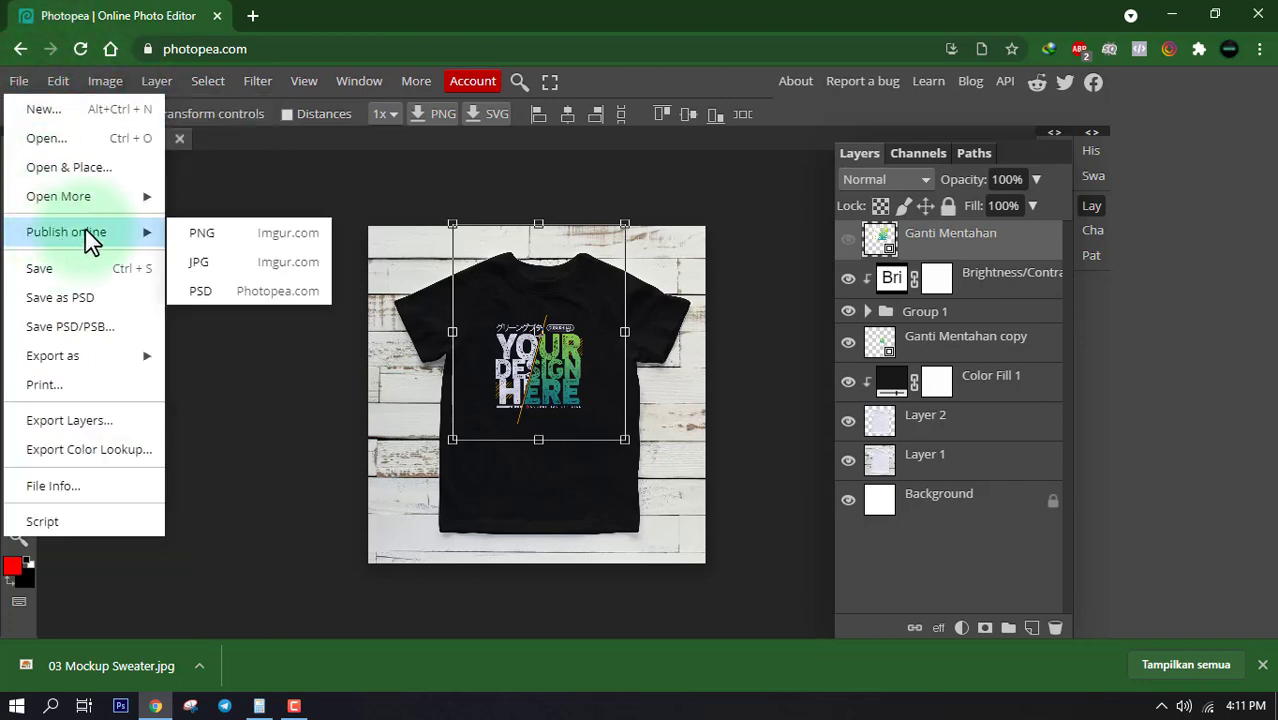
pyautogui.moveTo(165, 80)
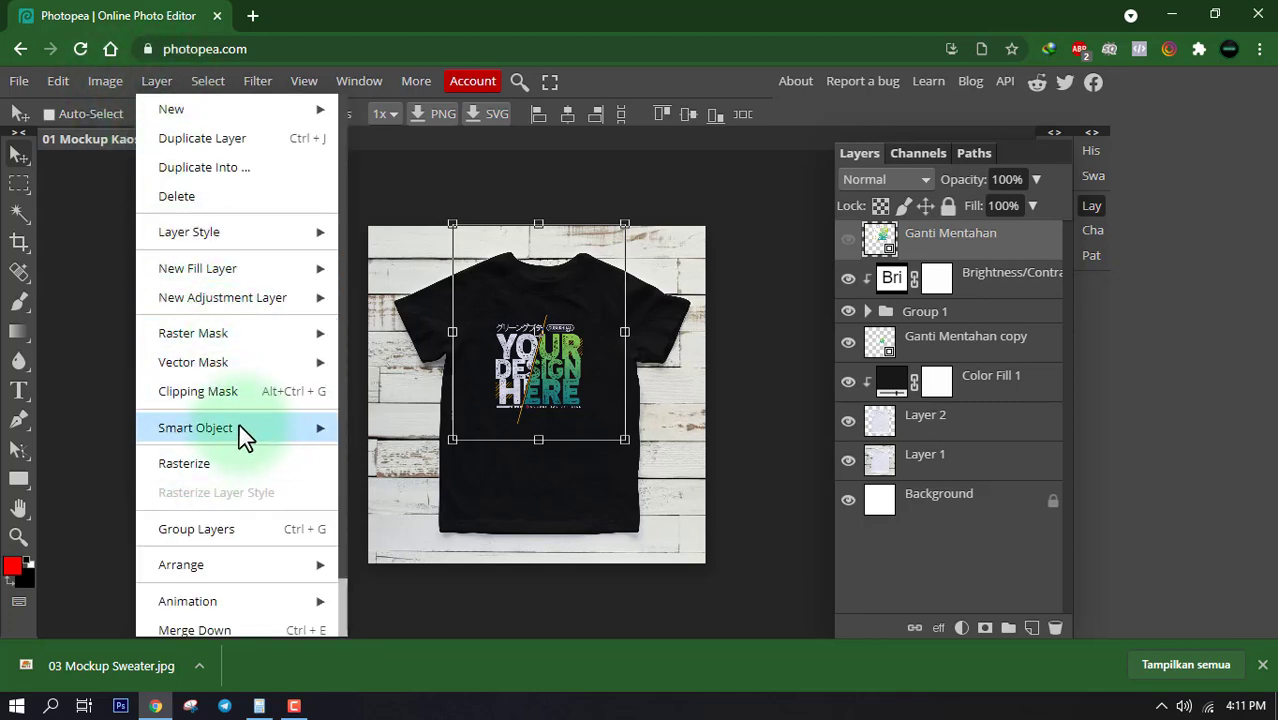
pyautogui.moveTo(314, 432)
pyautogui.click(397, 492)
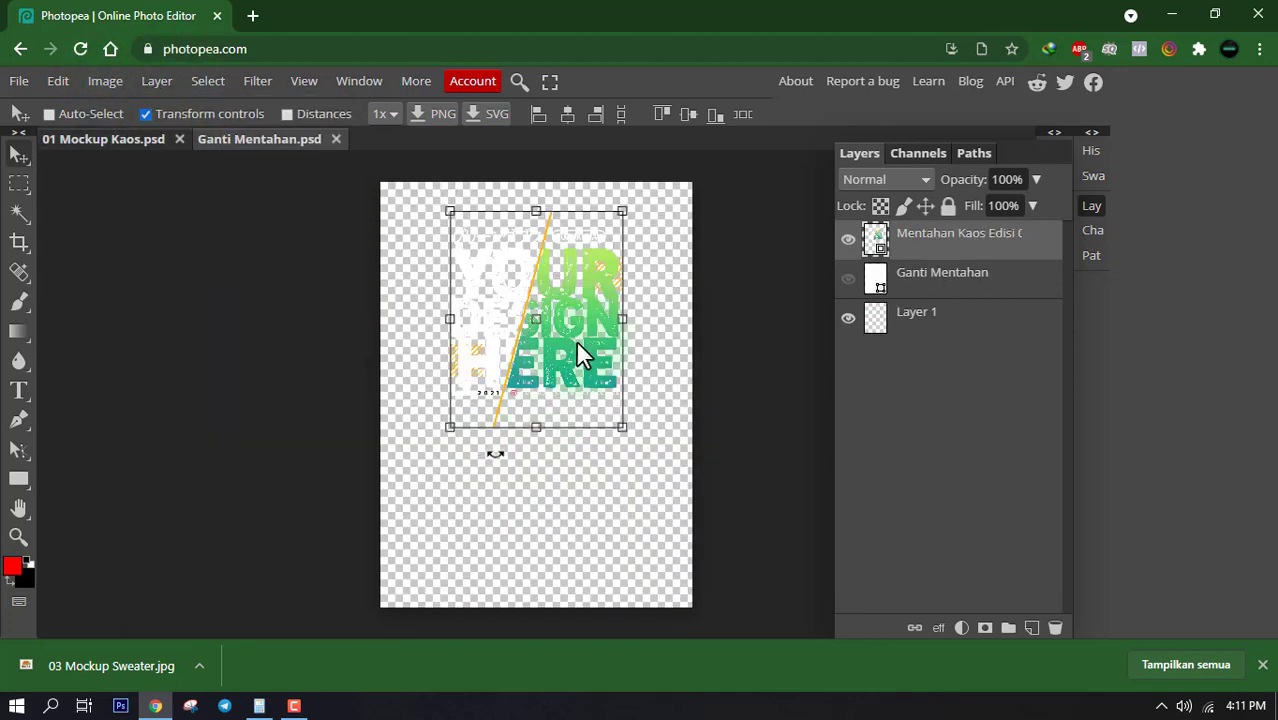
# - Hide the placeholder design in the T-shirt's smart object and place the 02 DEKUs PNG from Template Mockup Edisi 06 Apparel
pyautogui.click(848, 238)
pyautogui.click(18, 80)
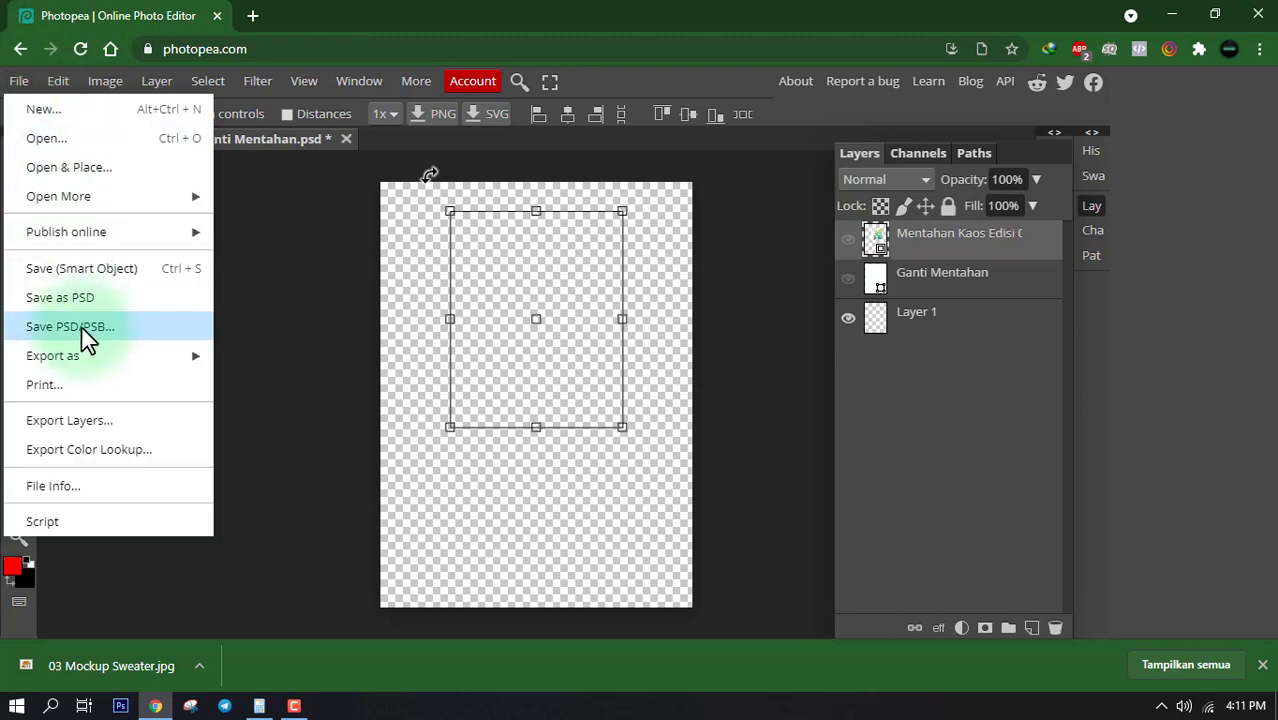
pyautogui.click(46, 138)
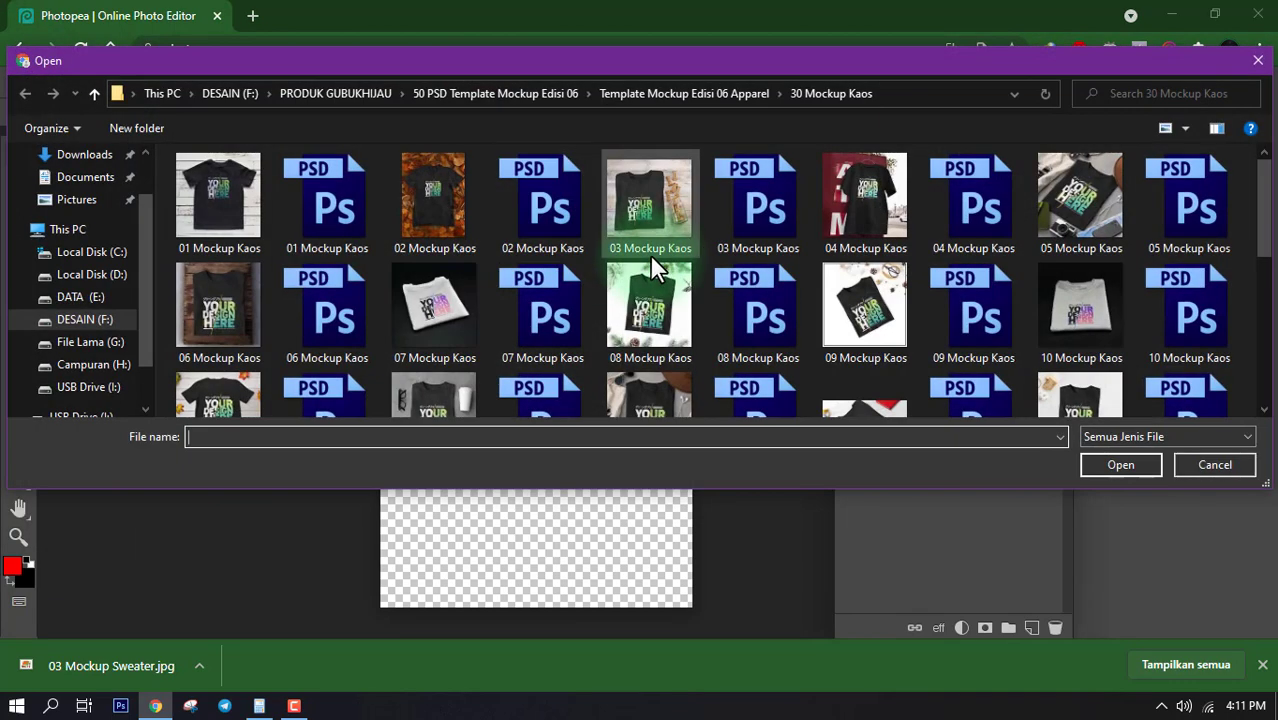
pyautogui.click(560, 93)
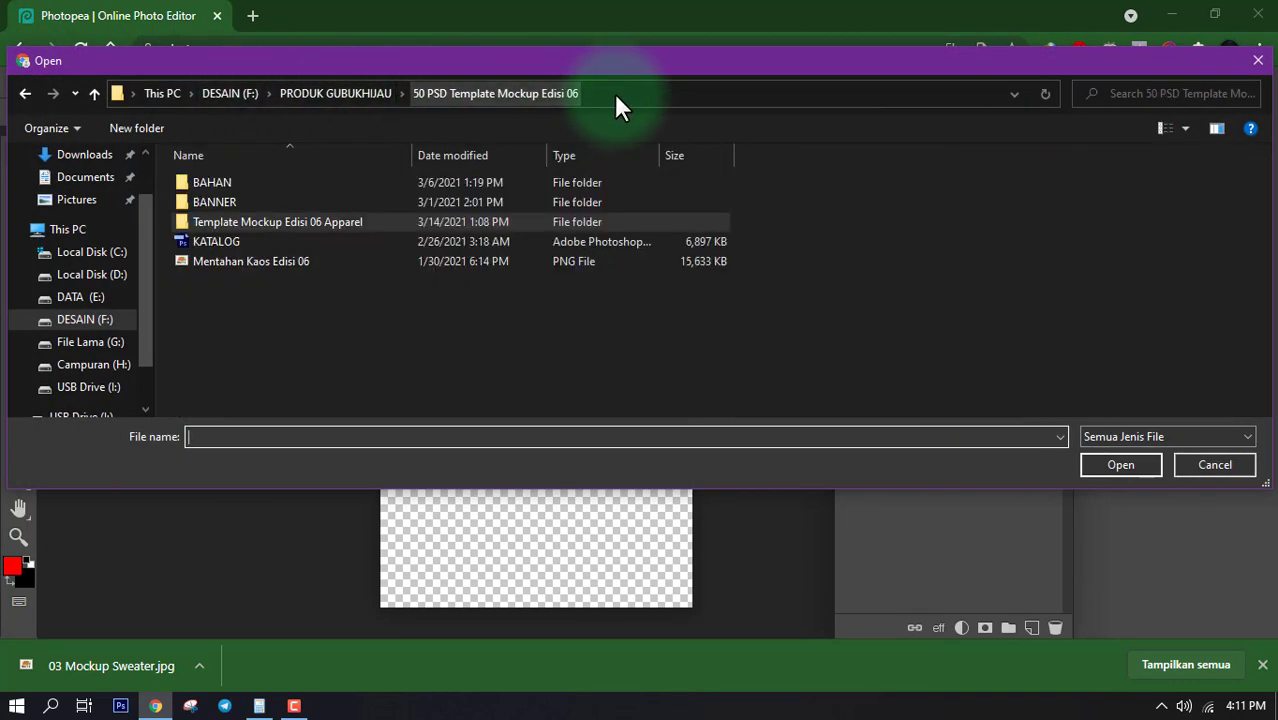
pyautogui.doubleClick(293, 223)
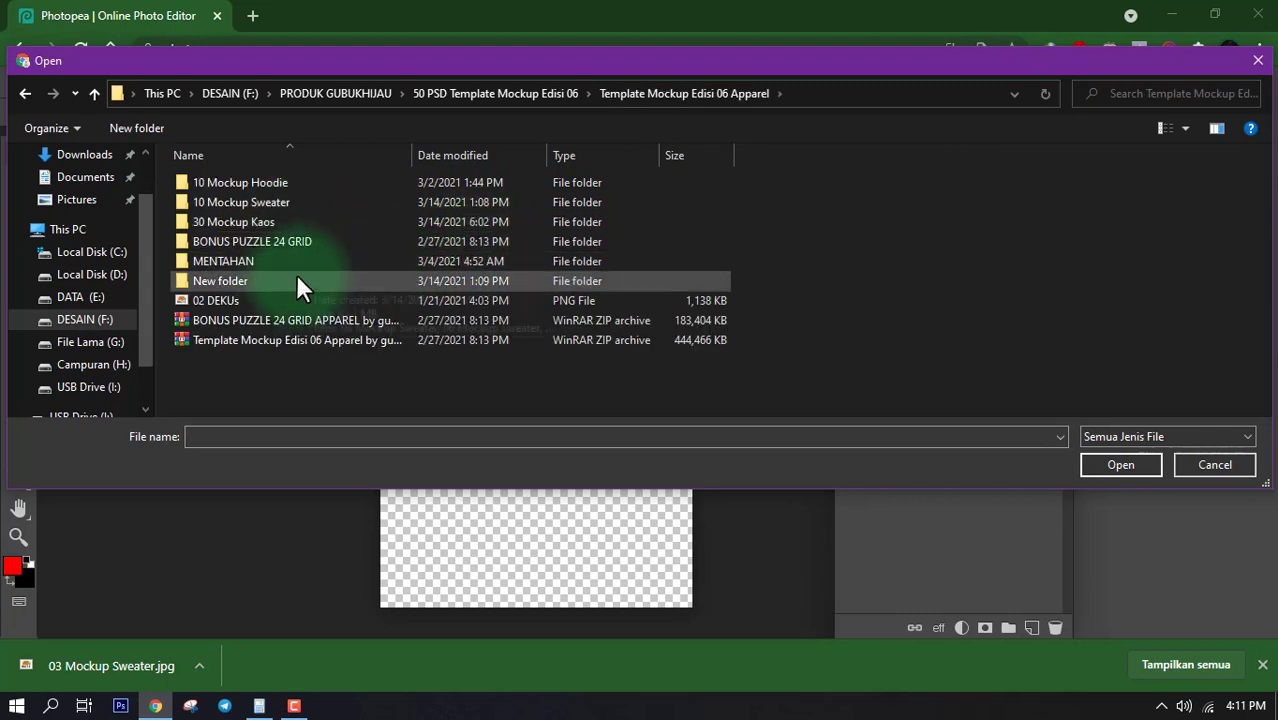
pyautogui.doubleClick(286, 305)
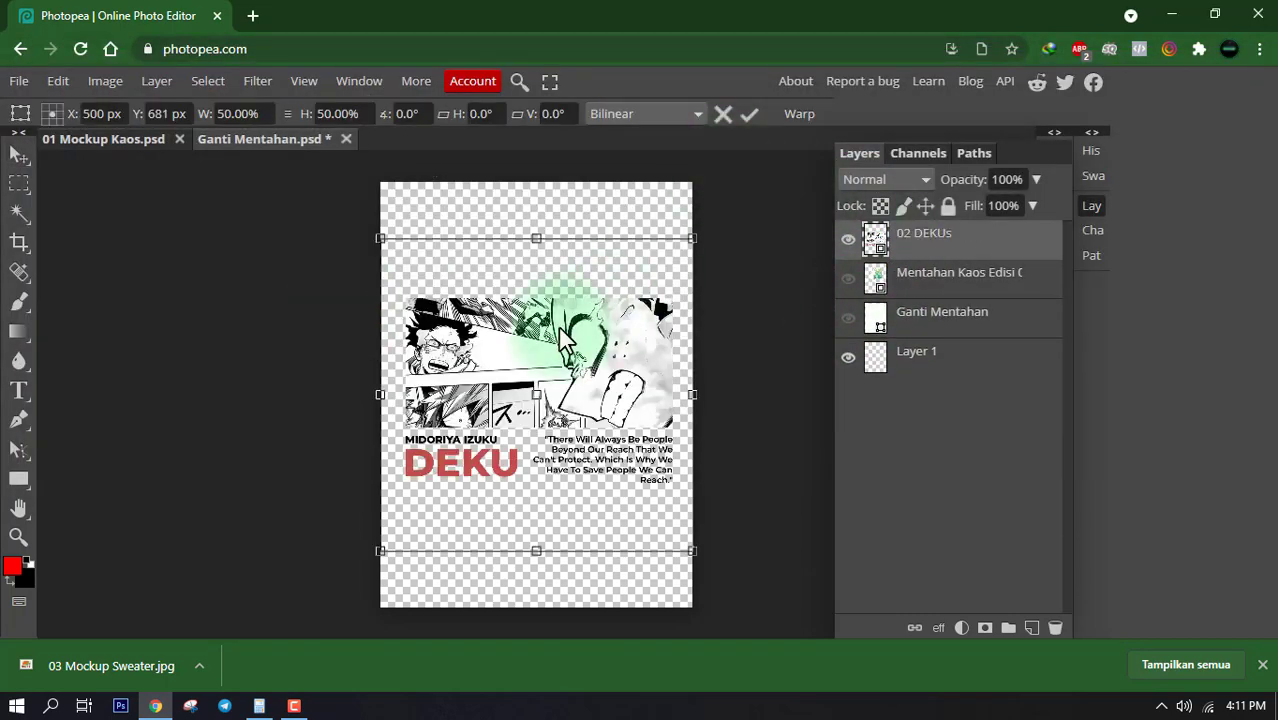
# - Move the 02 DEKUs artwork up to about Y 477 px, save the smart object, and return to the 01 Mockup Kaos document
pyautogui.moveTo(560, 290); pyautogui.dragTo(560, 267)
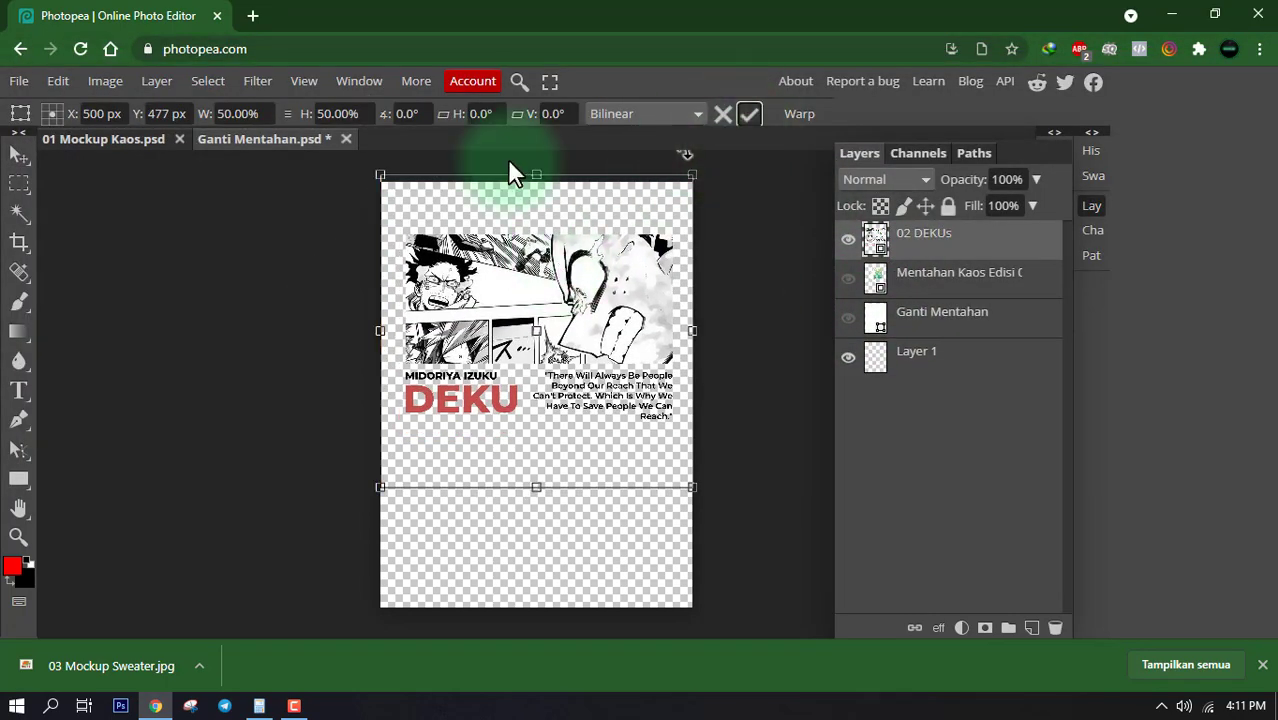
pyautogui.press('Return')
pyautogui.click(18, 80)
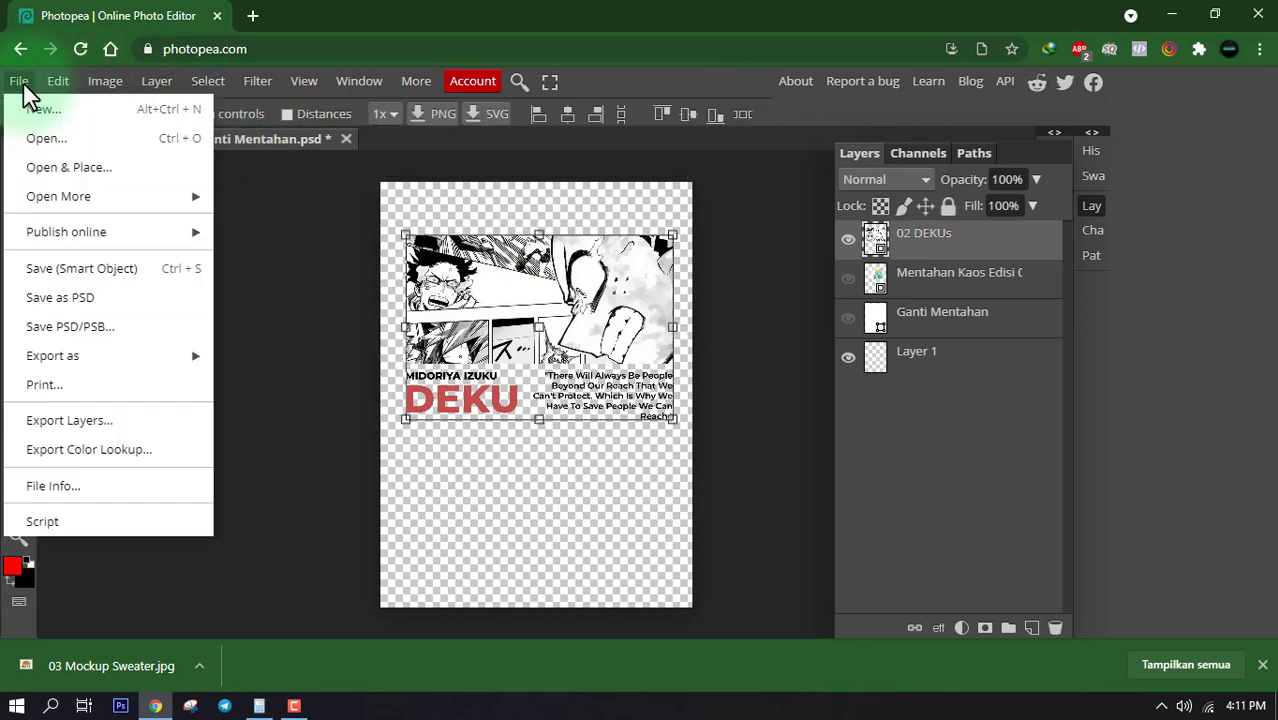
pyautogui.click(52, 270)
pyautogui.click(110, 138)
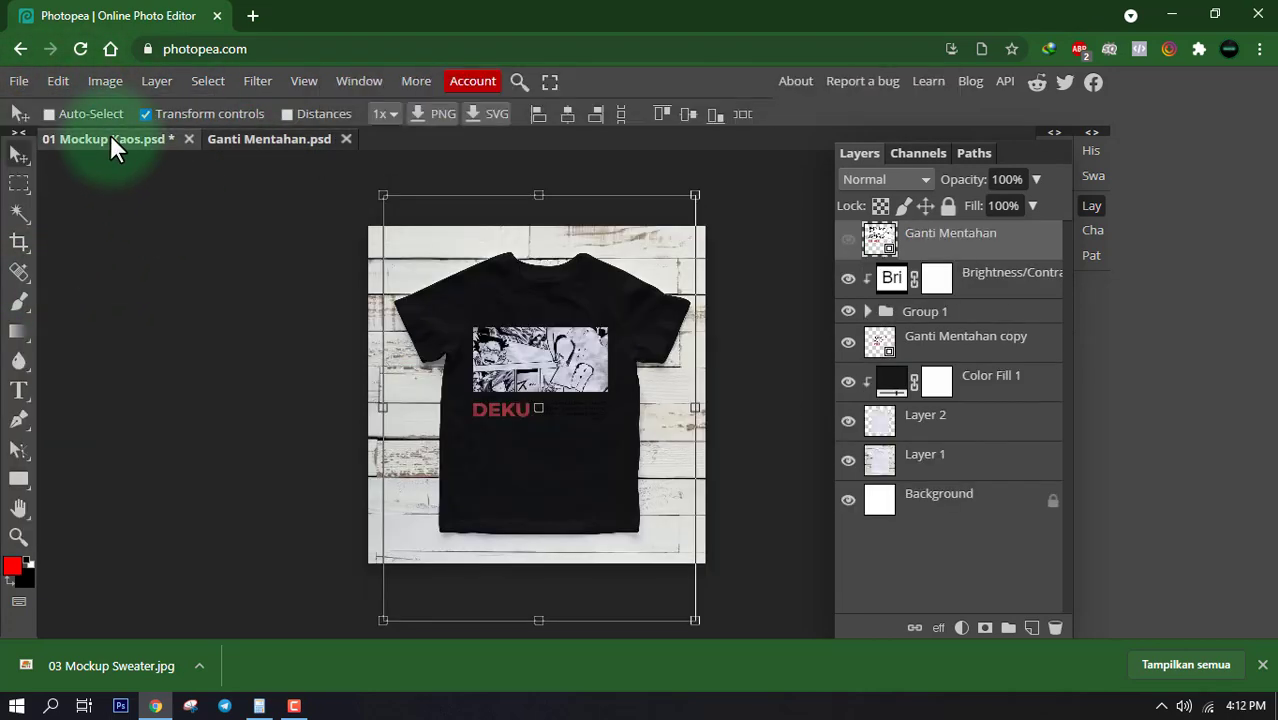
# - Recolour the T-shirt by setting the Color Fill 1 layer to white, hex ffffff
pyautogui.click(892, 392)
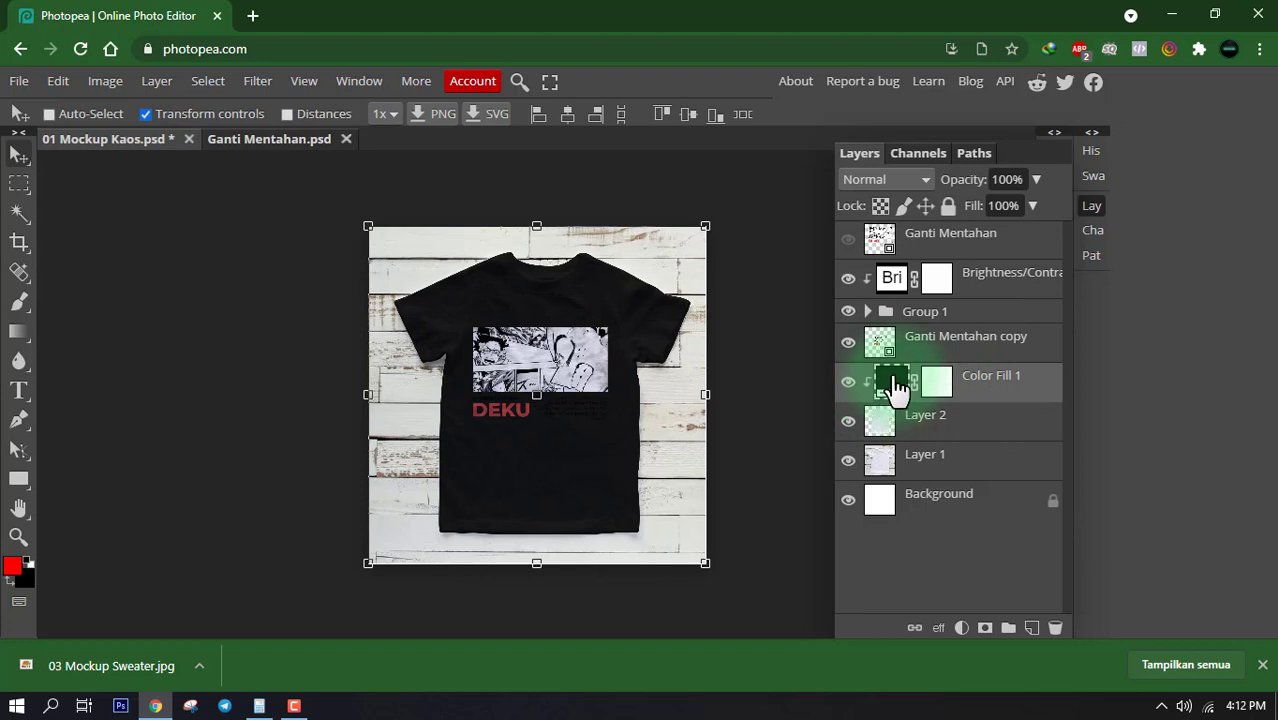
pyautogui.doubleClick(893, 384)
pyautogui.moveTo(242, 334); pyautogui.dragTo(175, 220)
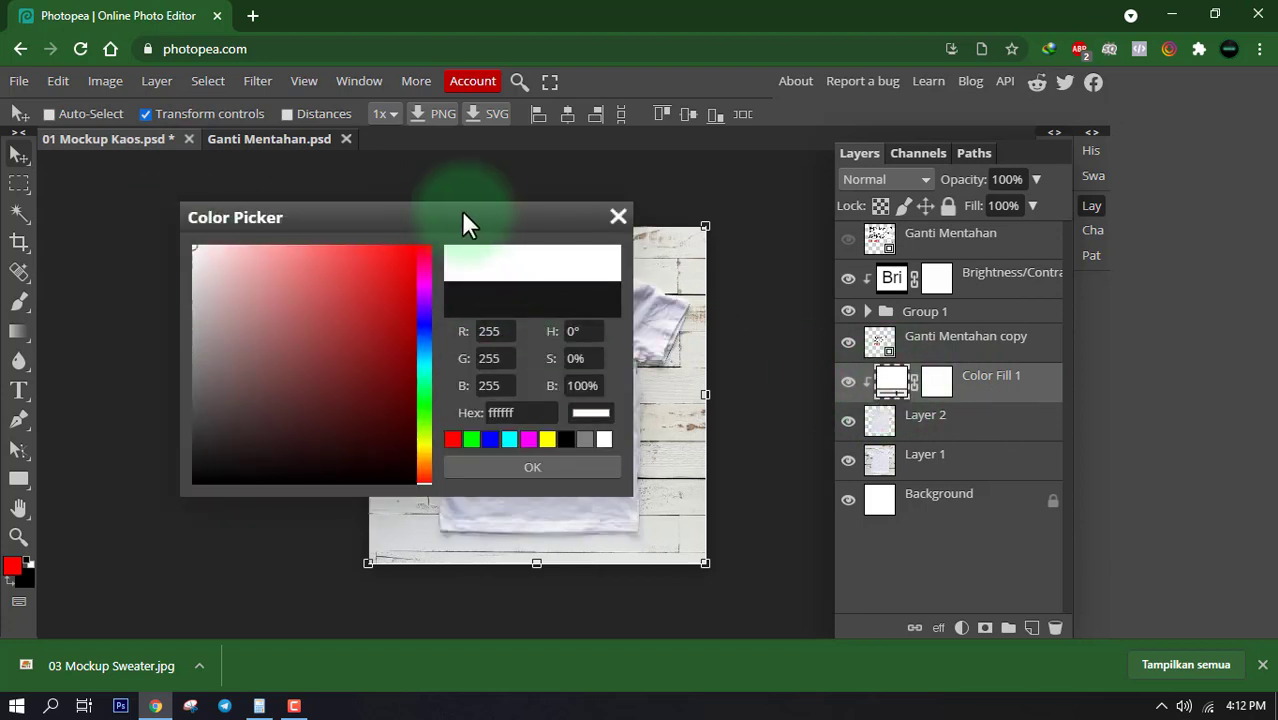
pyautogui.moveTo(465, 222); pyautogui.dragTo(277, 177)
pyautogui.click(334, 422)
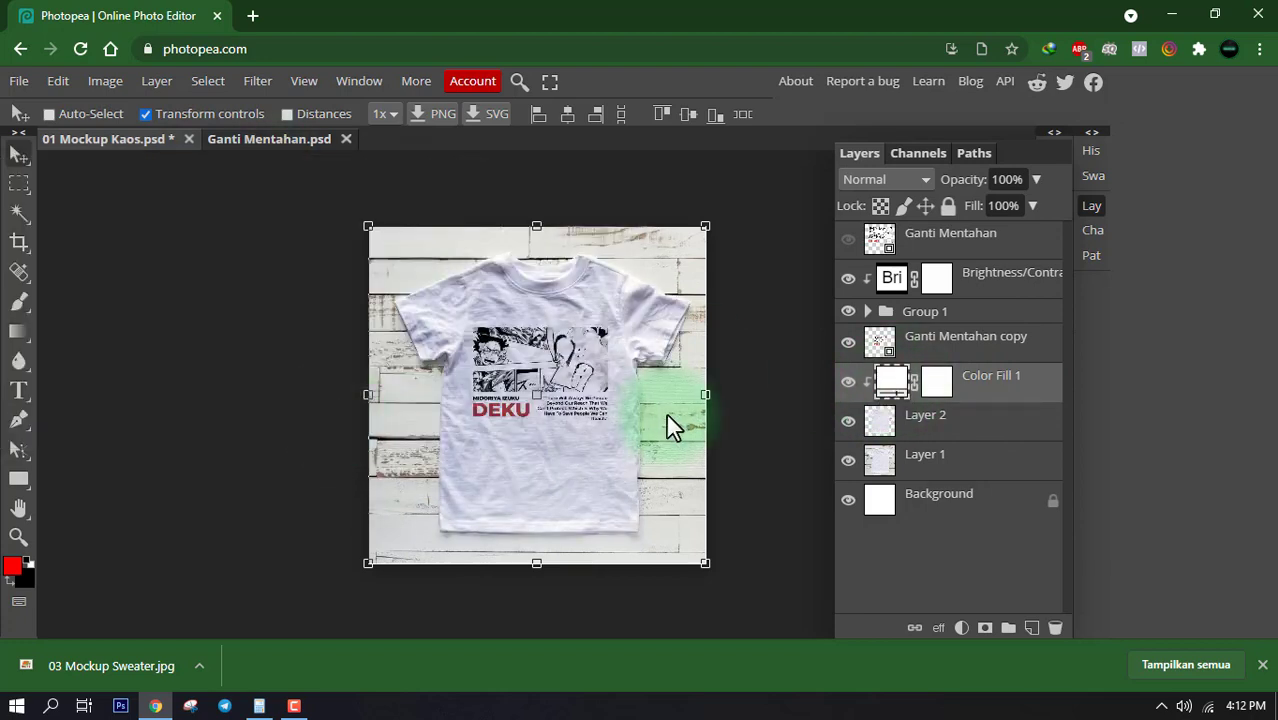
# - Export the T-shirt mockup as a 1080 × 1080 px JPG at 100% quality and check the saved image
pyautogui.click(18, 80)
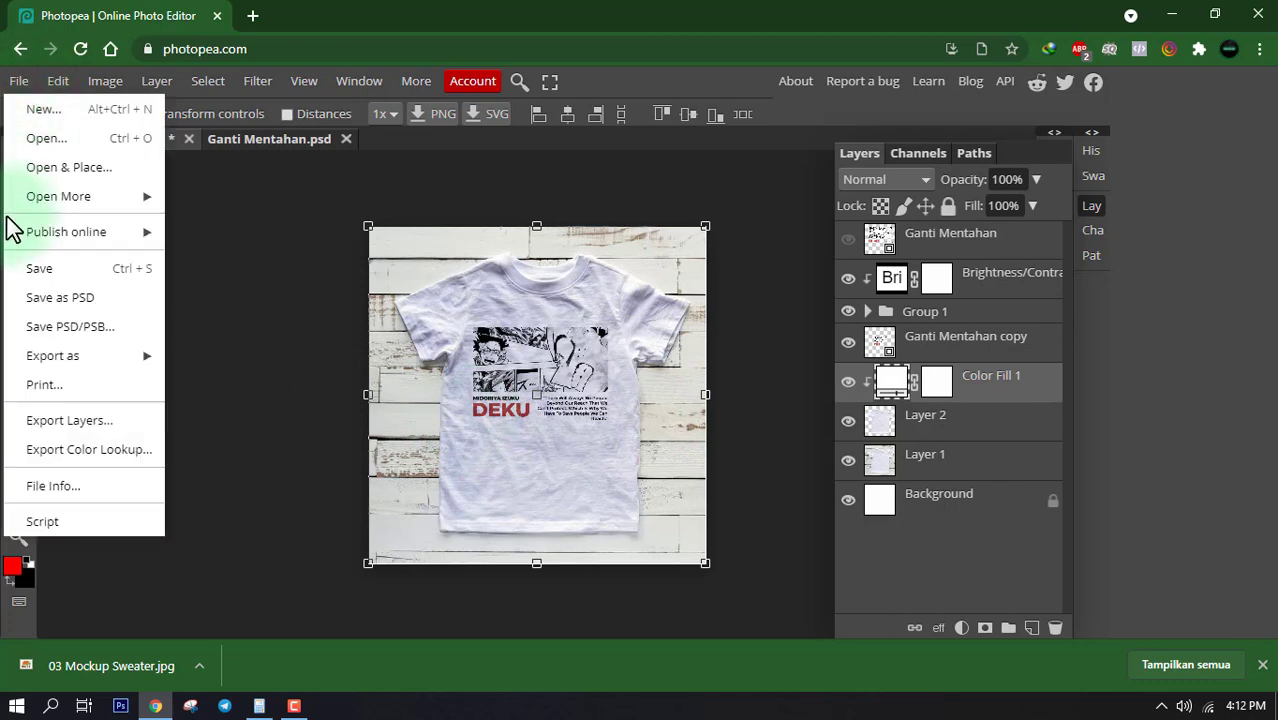
pyautogui.moveTo(111, 358)
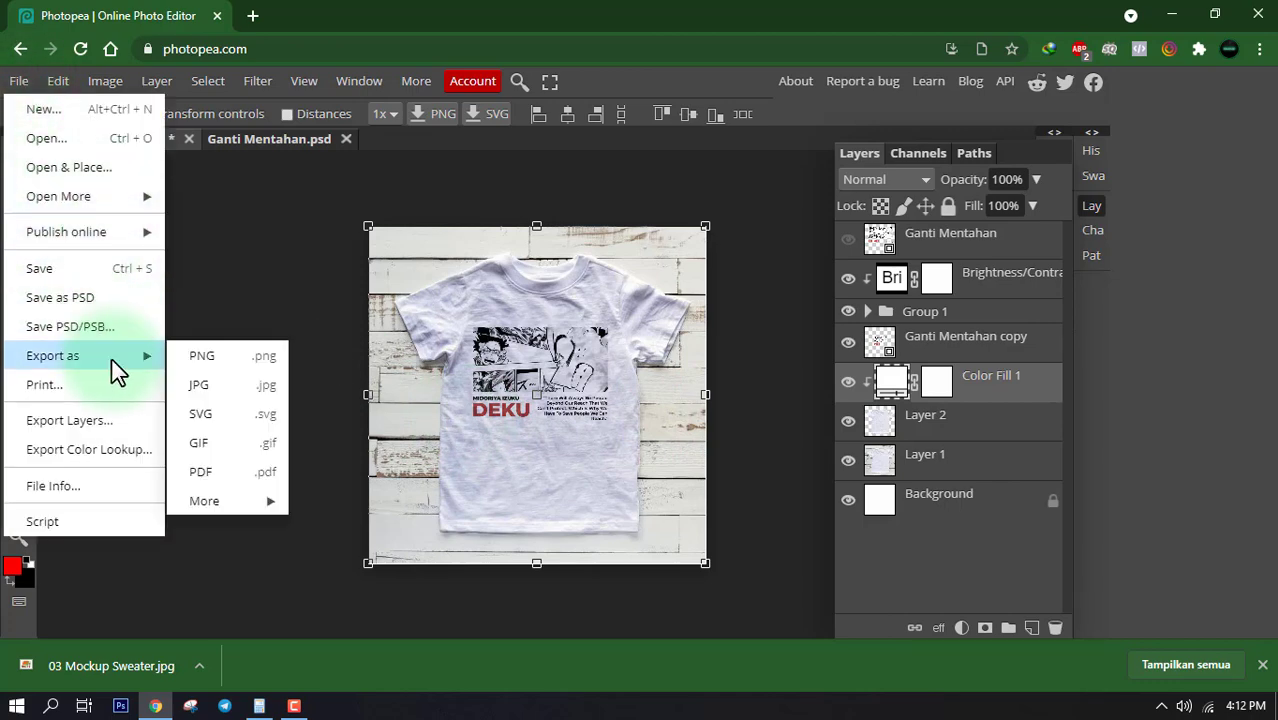
pyautogui.click(220, 384)
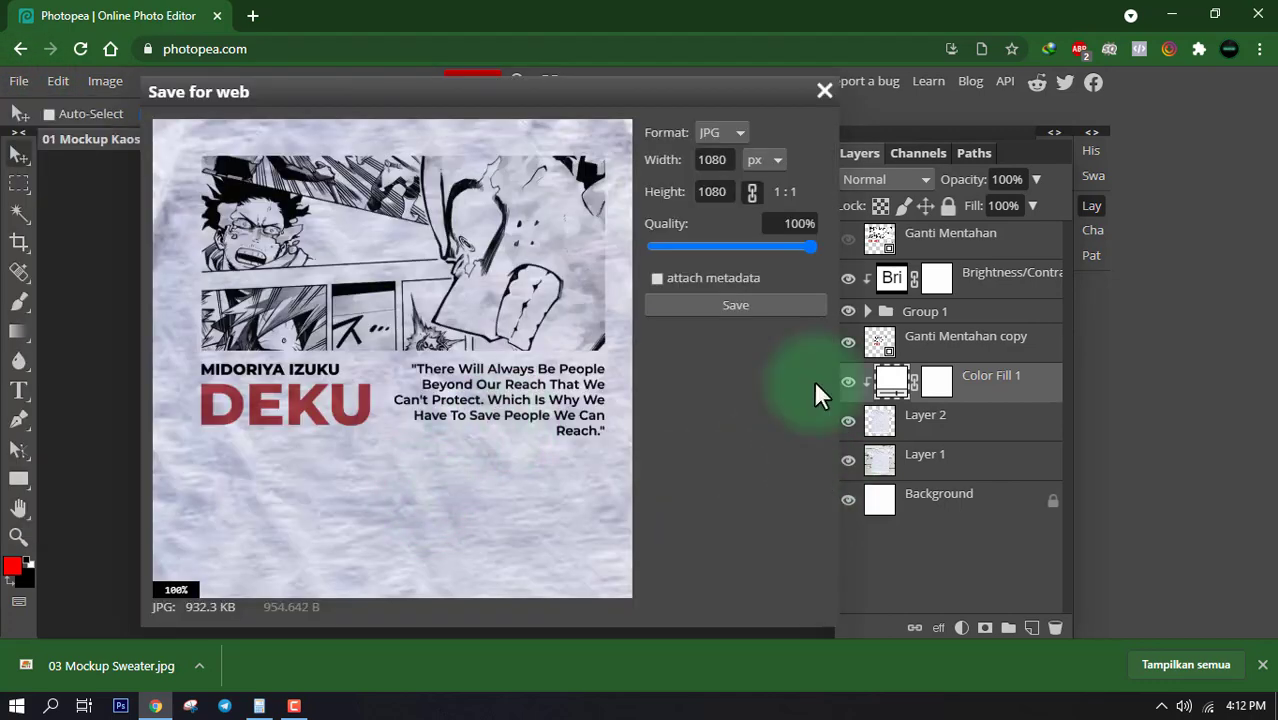
pyautogui.click(775, 309)
pyautogui.click(120, 670)
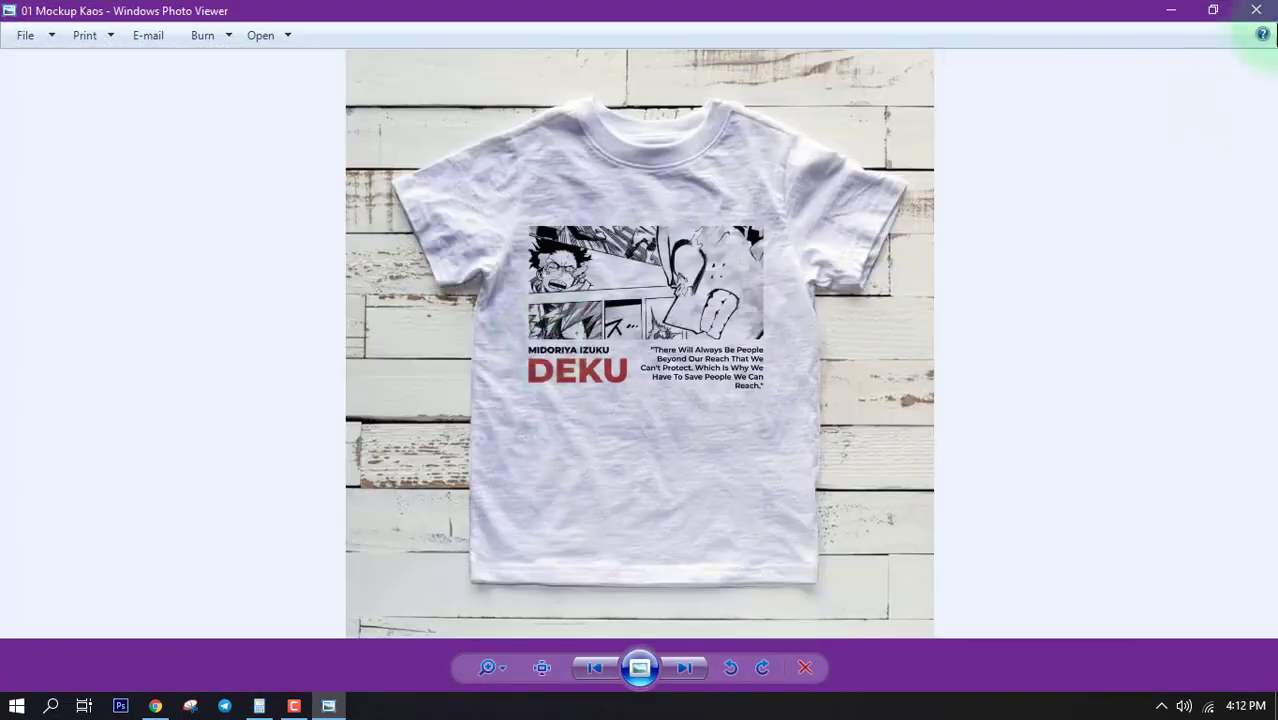
pyautogui.click(1256, 10)
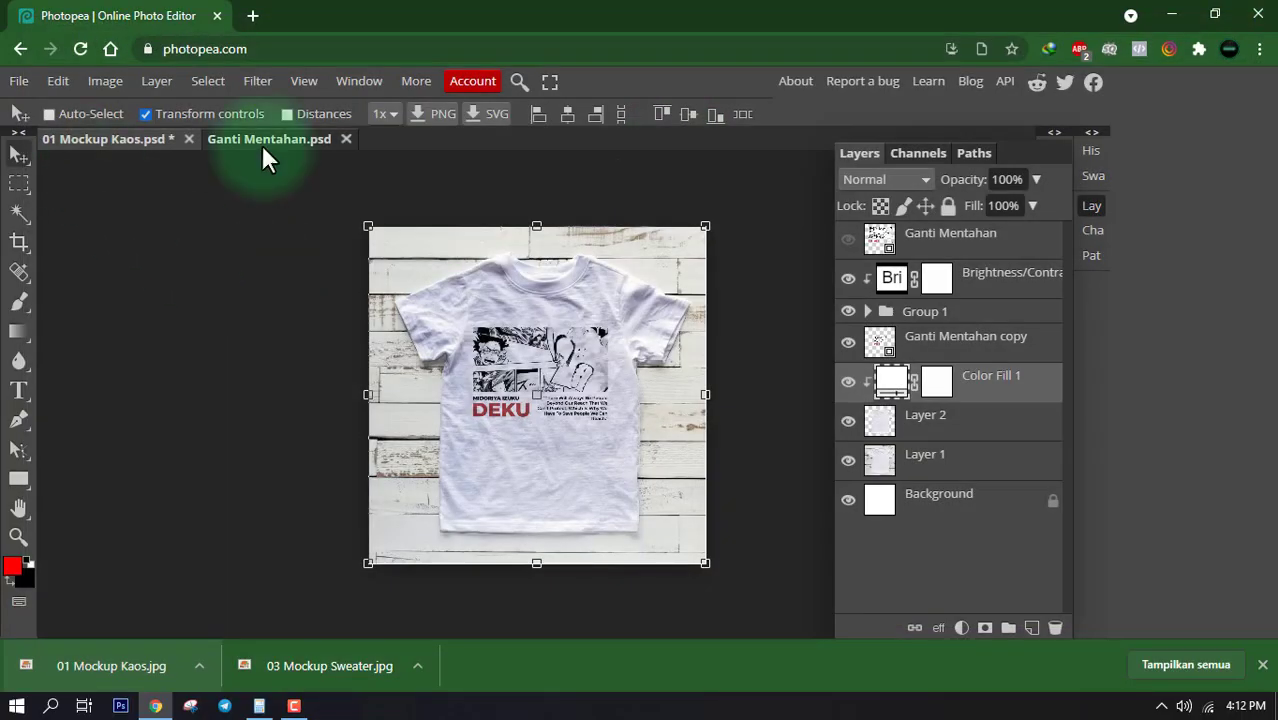
# - Close the Ganti Mentahan and 01 Mockup Kaos documents, discarding the unsaved work
pyautogui.click(346, 139)
pyautogui.click(188, 139)
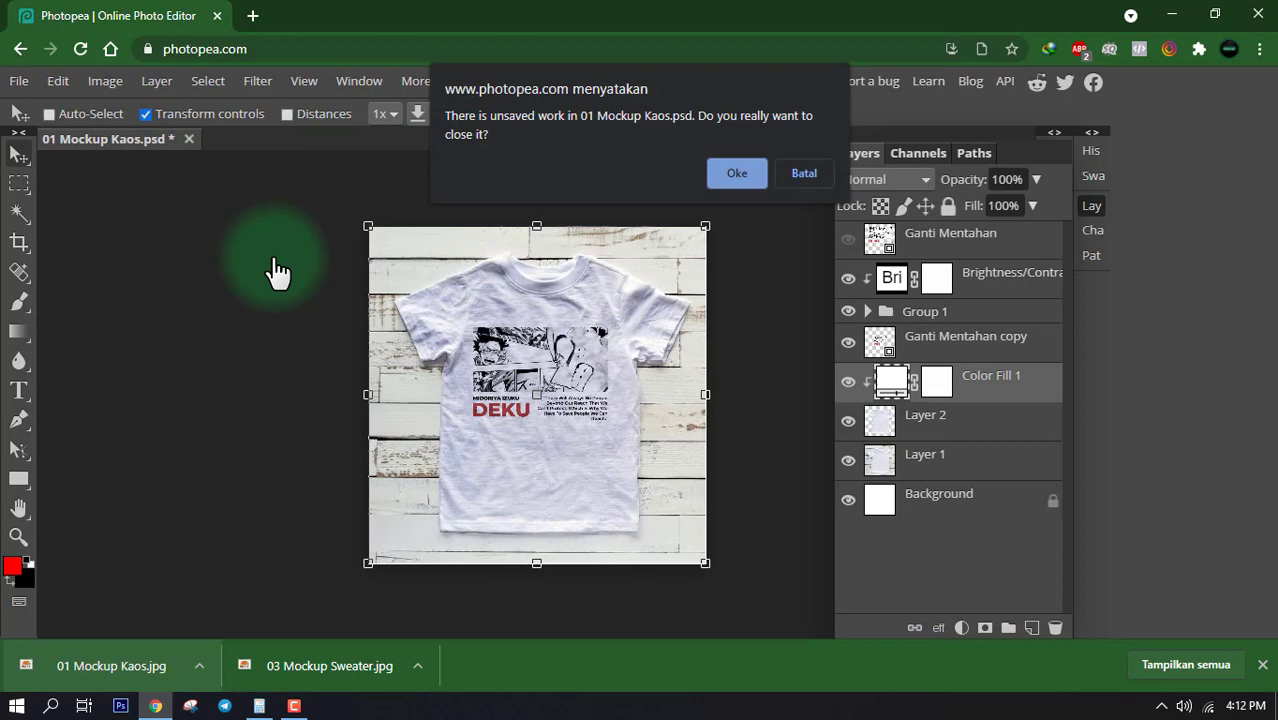
pyautogui.click(736, 174)
# - Open the Bonus Puzzle 24 GRID Edisi Apparel Photoshop file from the BONUS PUZZLE 24 GRID folder
pyautogui.click(18, 81)
pyautogui.click(25, 137)
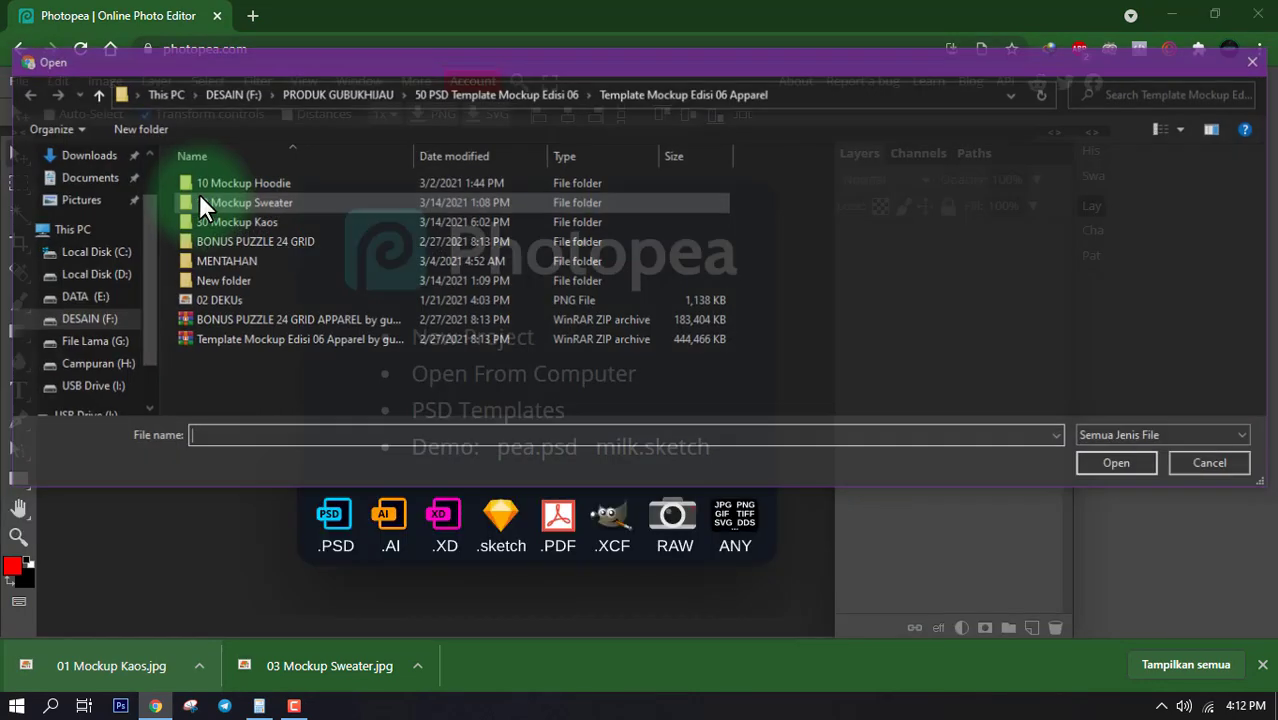
pyautogui.doubleClick(277, 240)
pyautogui.click(266, 222)
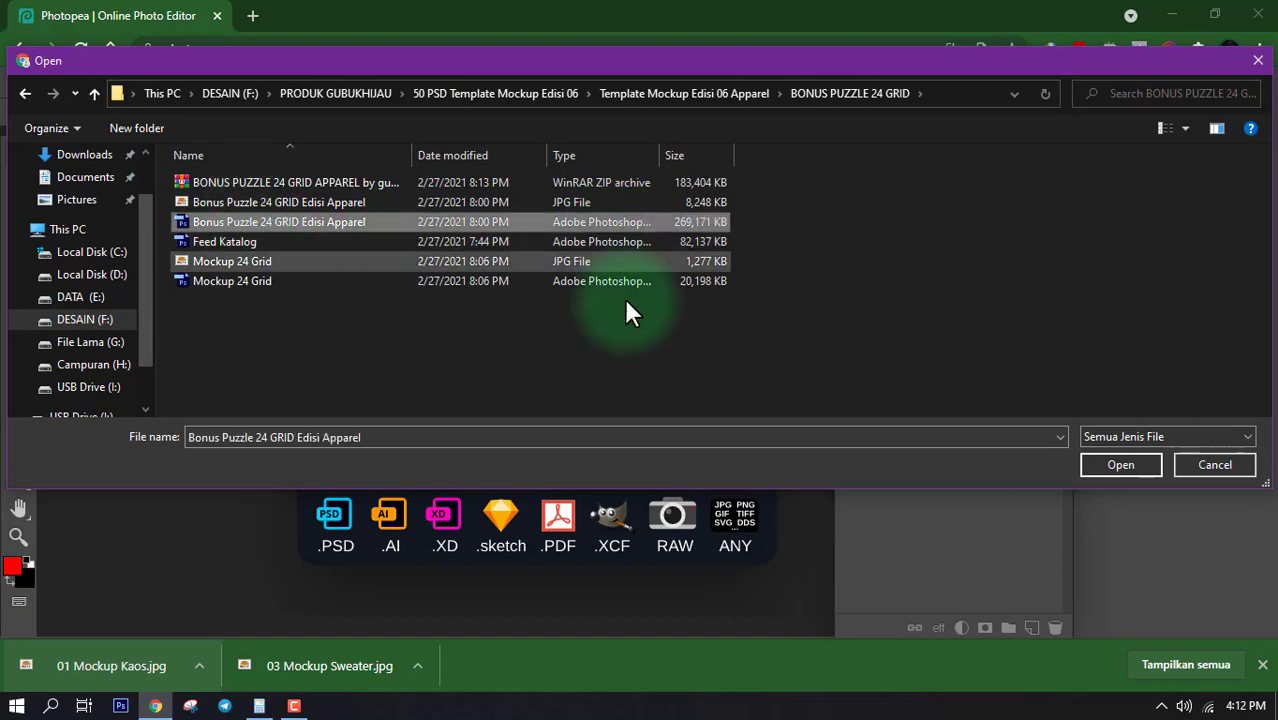
pyautogui.click(1112, 464)
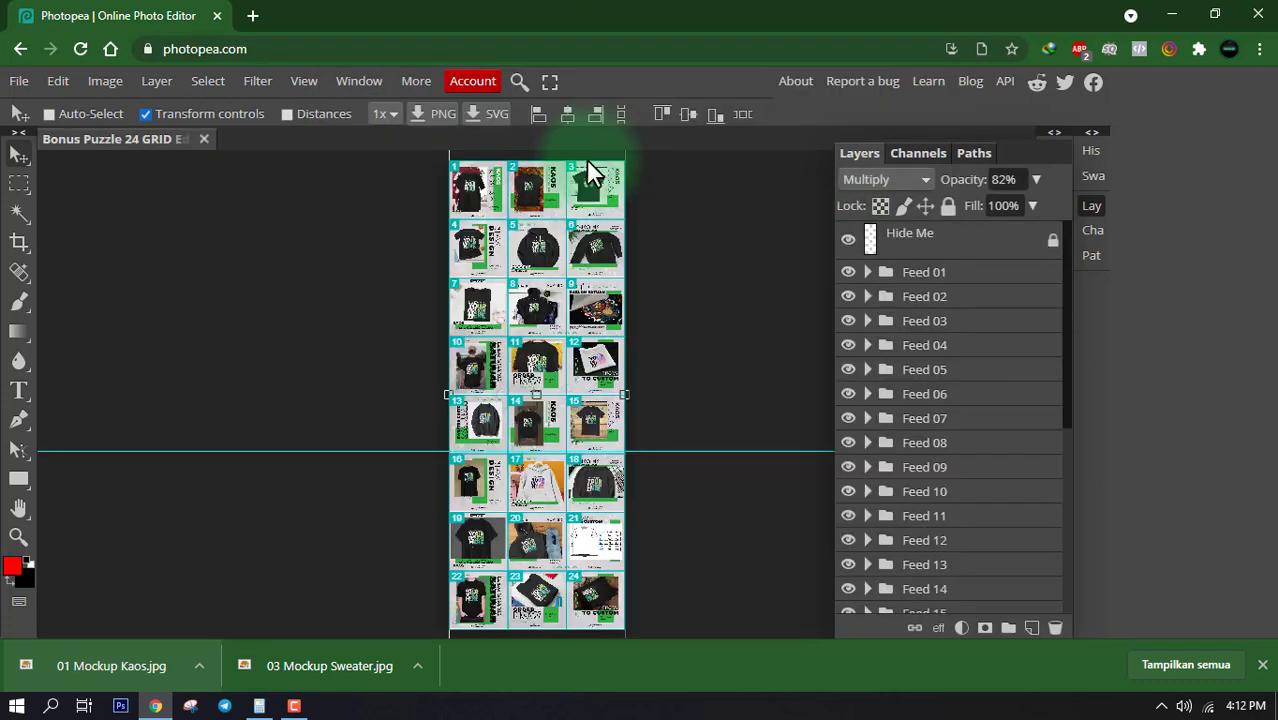
# - Open the contents of the 04 Mockup Kaos smart object inside the Feed 01 group
pyautogui.click(846, 273)
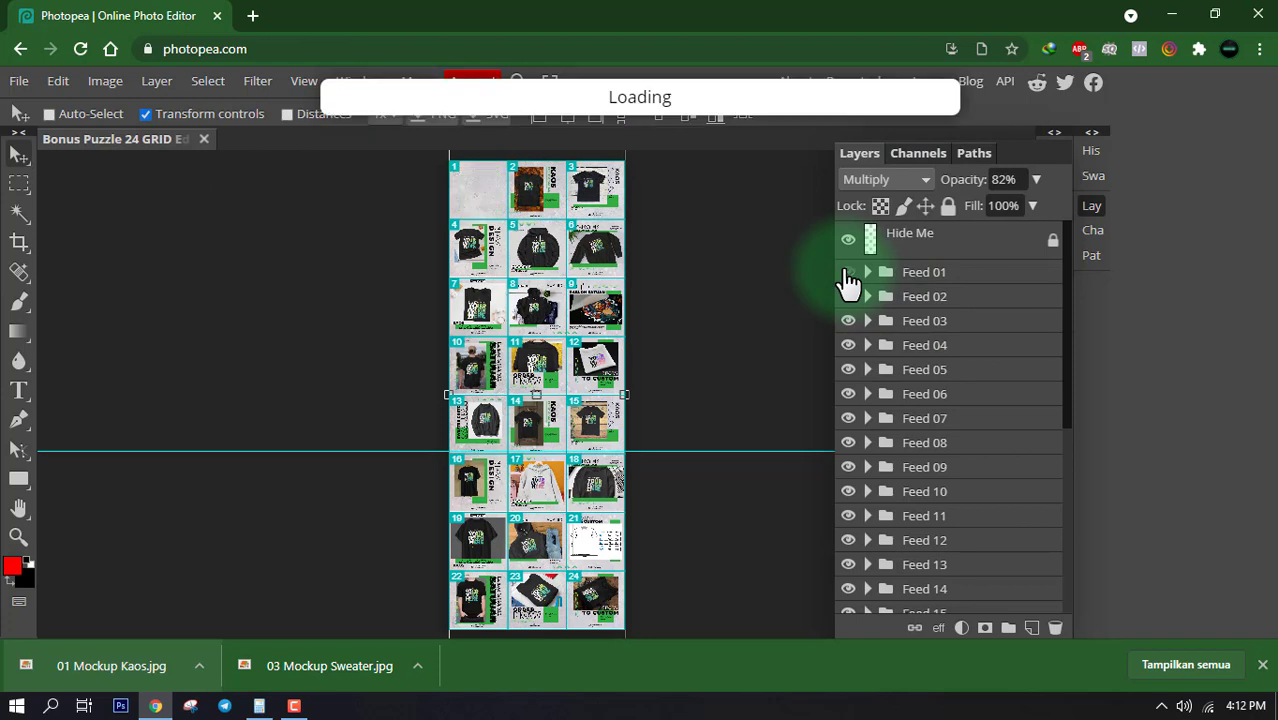
pyautogui.click(898, 284)
pyautogui.click(867, 273)
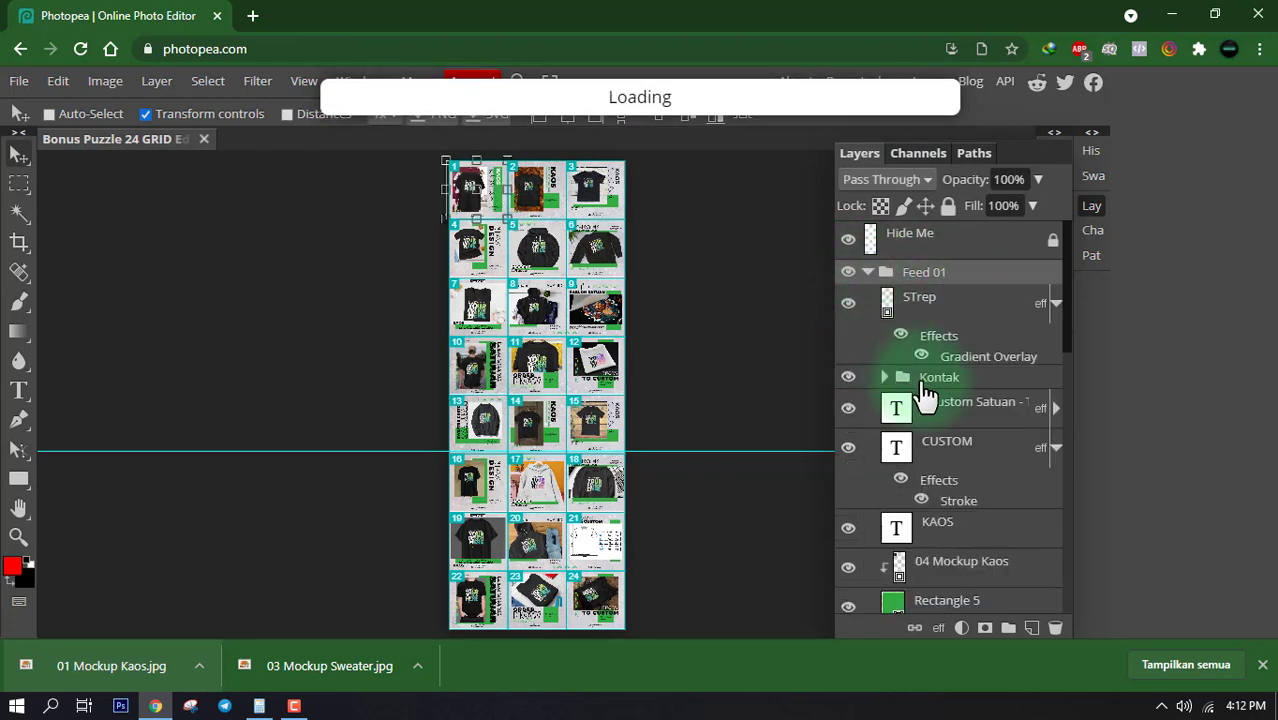
pyautogui.scroll(-2, 990, 395)
pyautogui.click(970, 382)
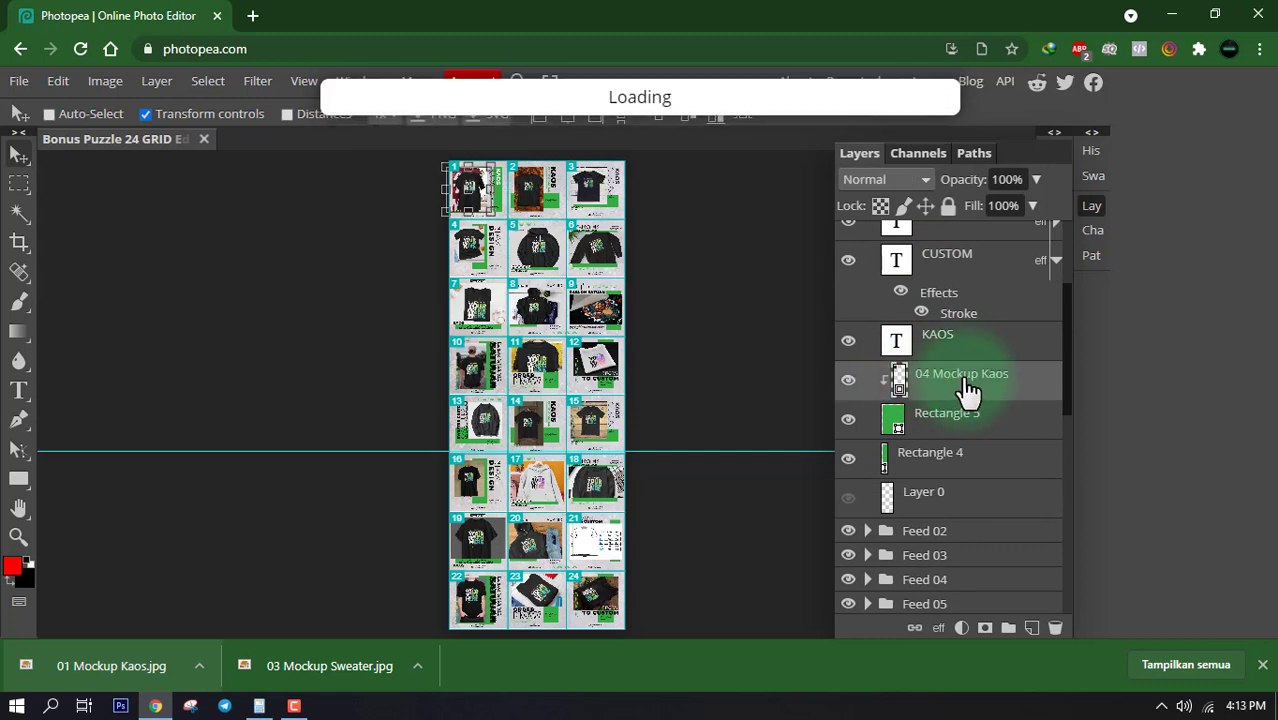
pyautogui.click(105, 81)
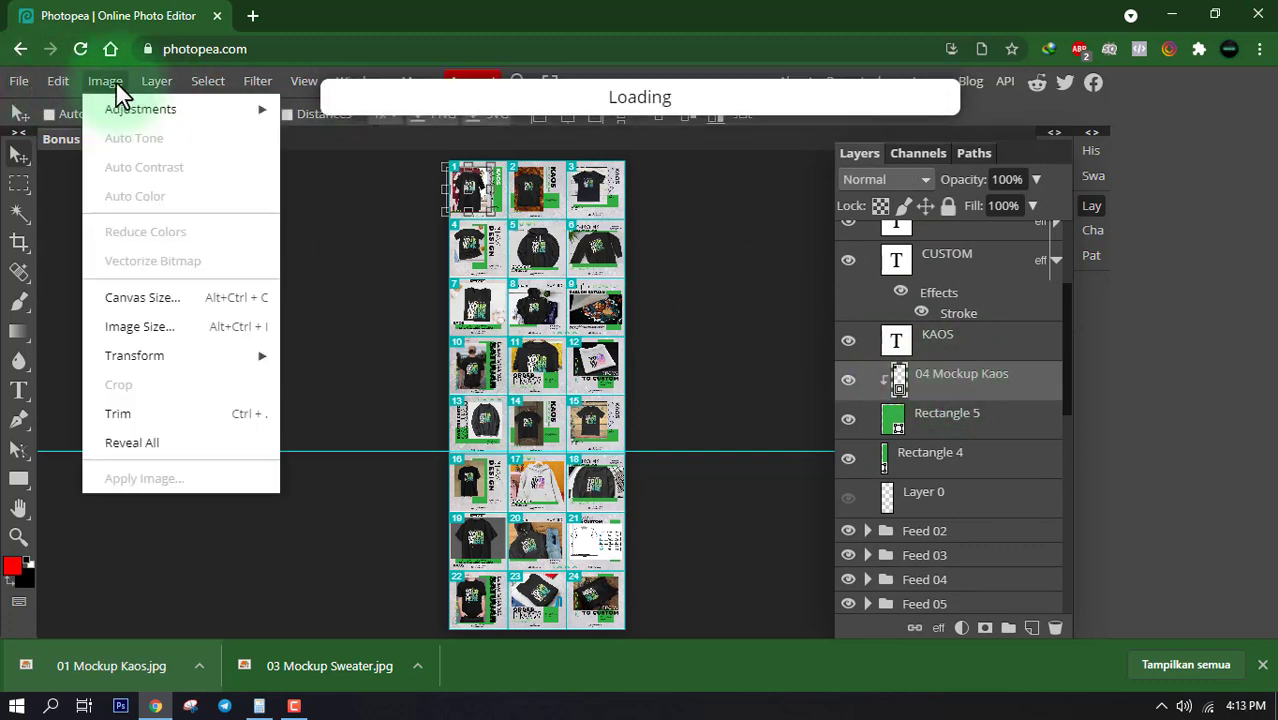
pyautogui.moveTo(156, 80)
pyautogui.moveTo(302, 430)
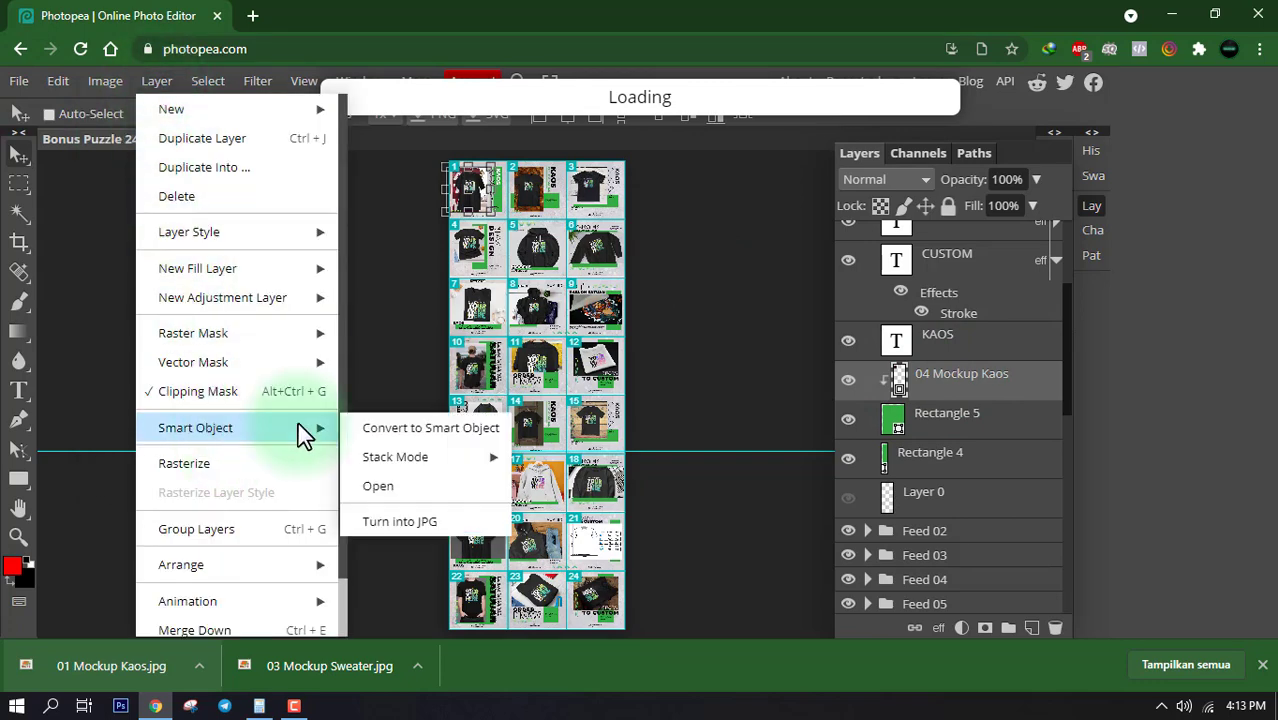
pyautogui.click(408, 488)
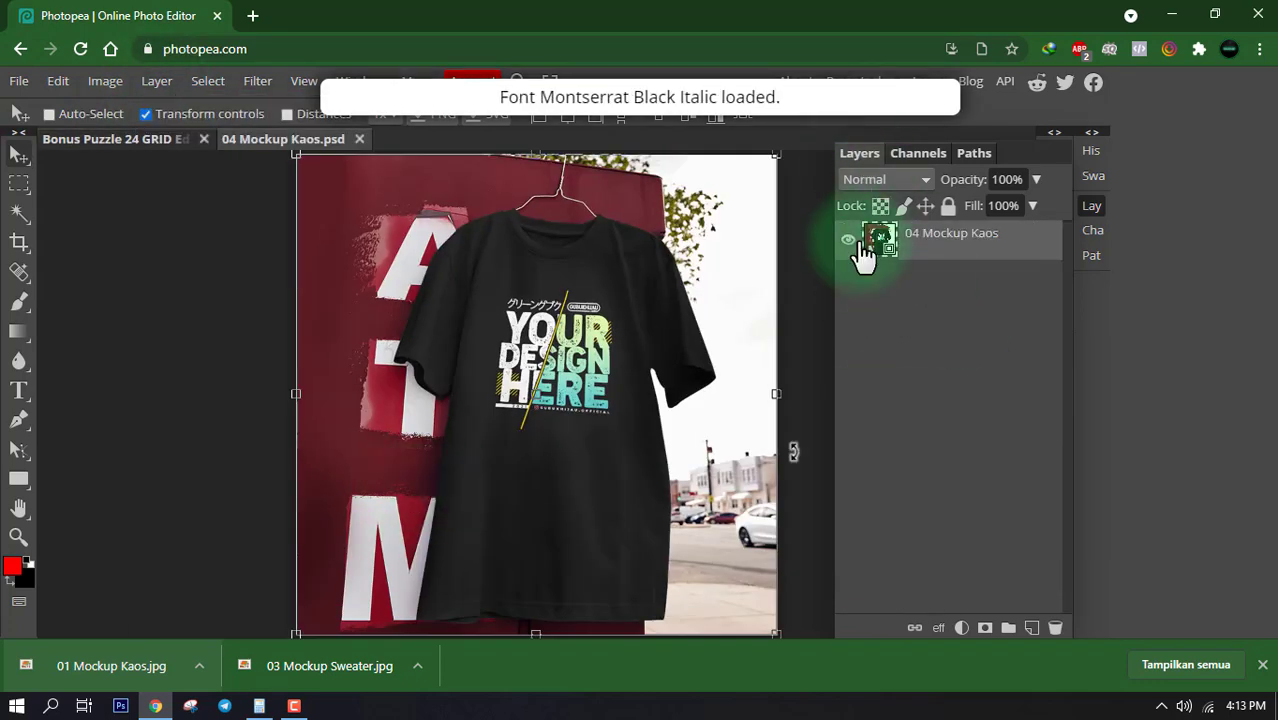
# - Place the exported 01 Mockup Kaos image from Downloads over the black T-shirt in the smart object
pyautogui.click(18, 81)
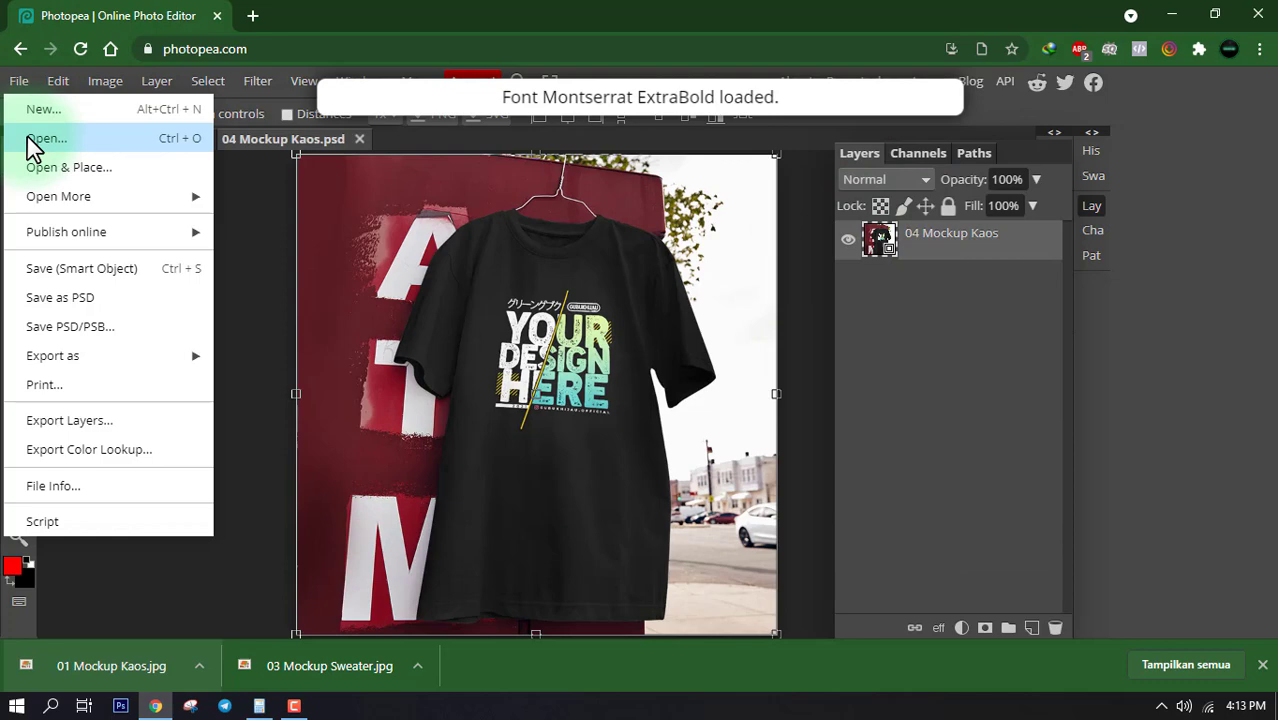
pyautogui.click(102, 168)
pyautogui.click(86, 155)
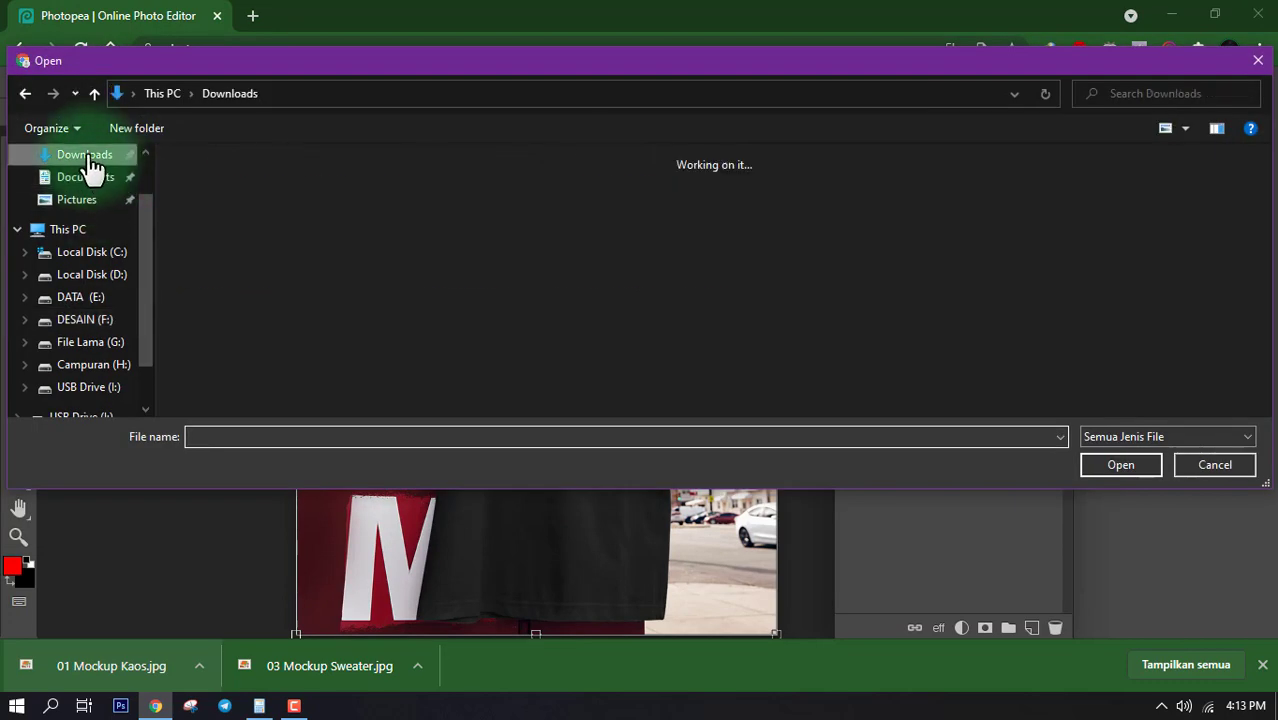
pyautogui.click(205, 210)
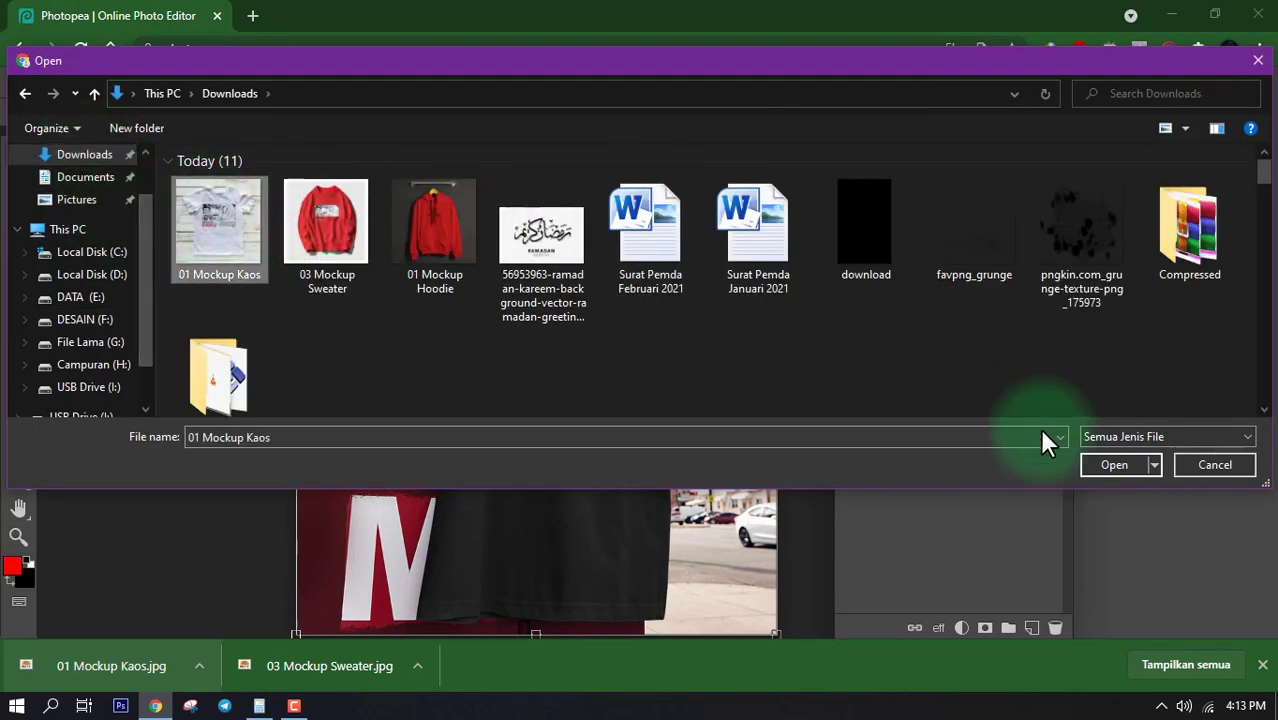
pyautogui.click(1121, 464)
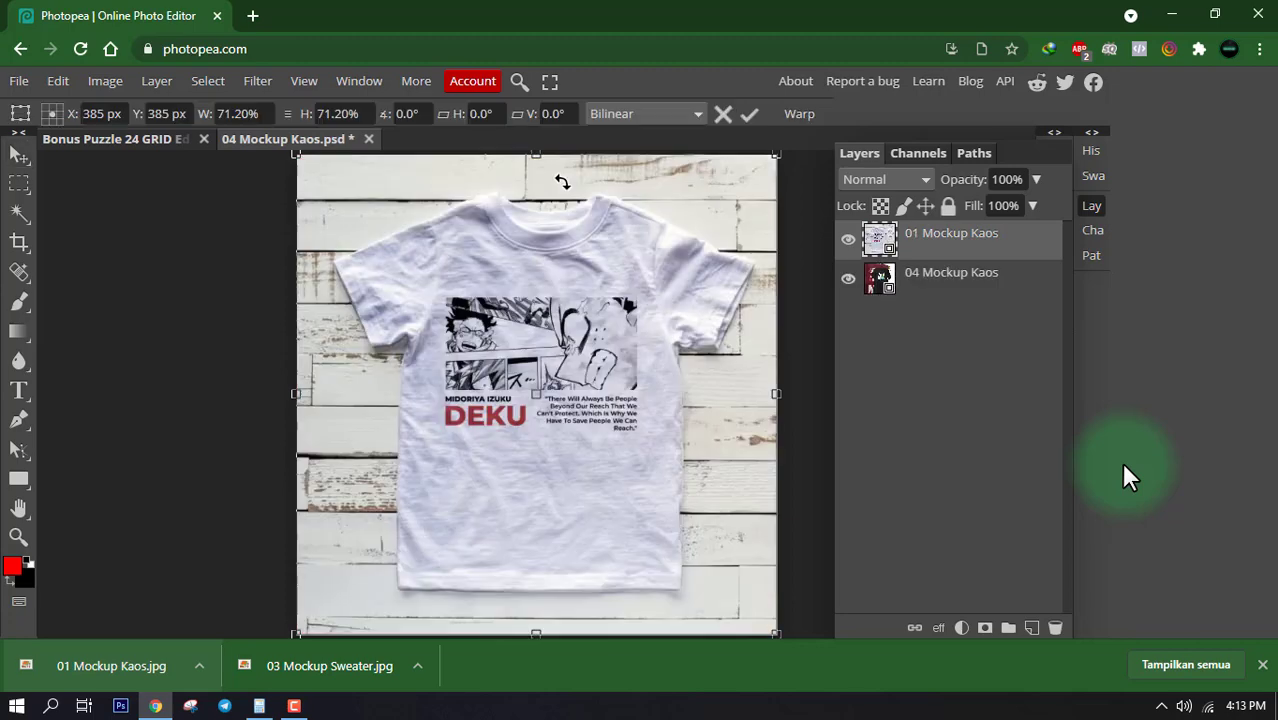
pyautogui.click(744, 113)
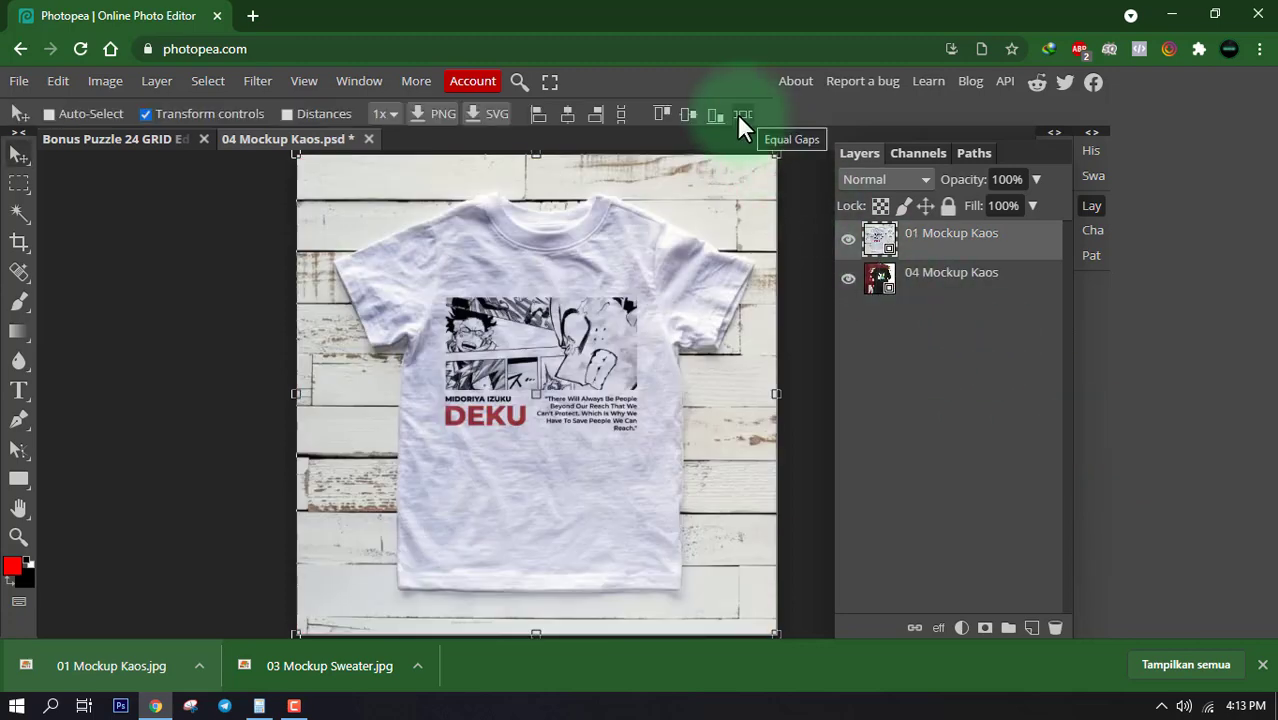
# - Save the 04 Mockup Kaos smart object and check the first feed tile in the Bonus Puzzle 24 GRID document
pyautogui.click(20, 82)
pyautogui.click(37, 262)
pyautogui.click(86, 134)
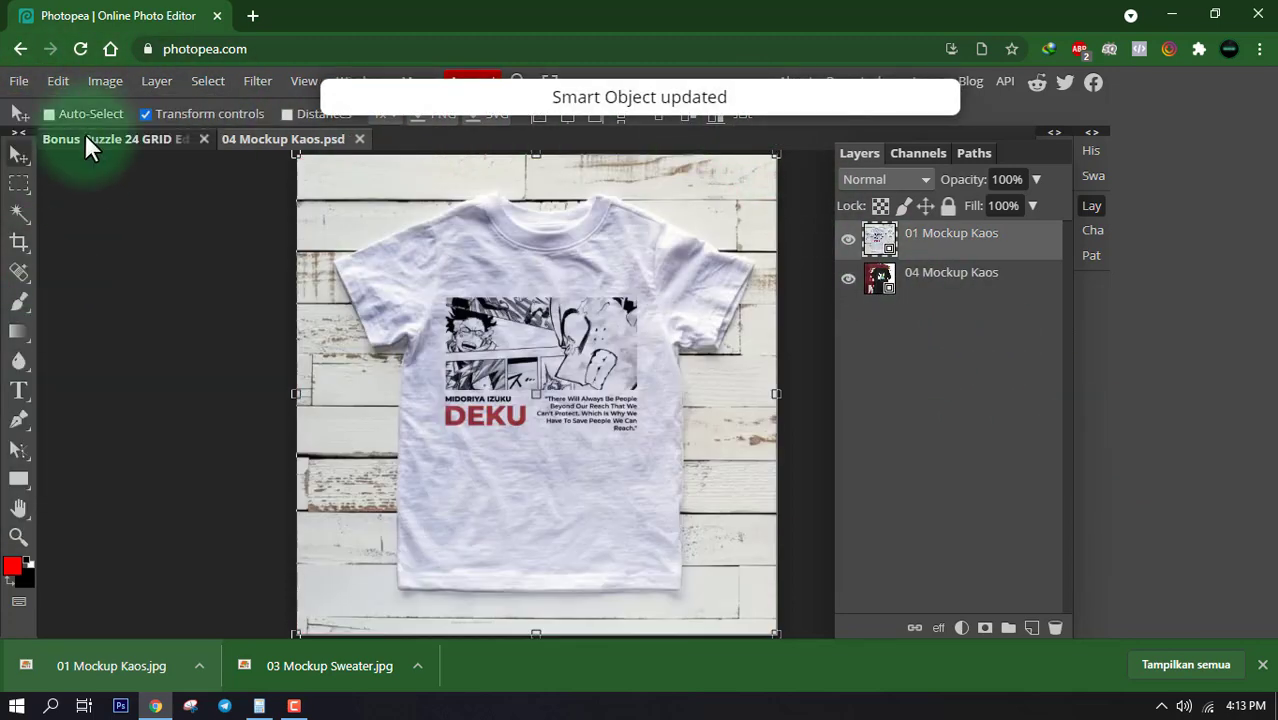
pyautogui.click(392, 192)
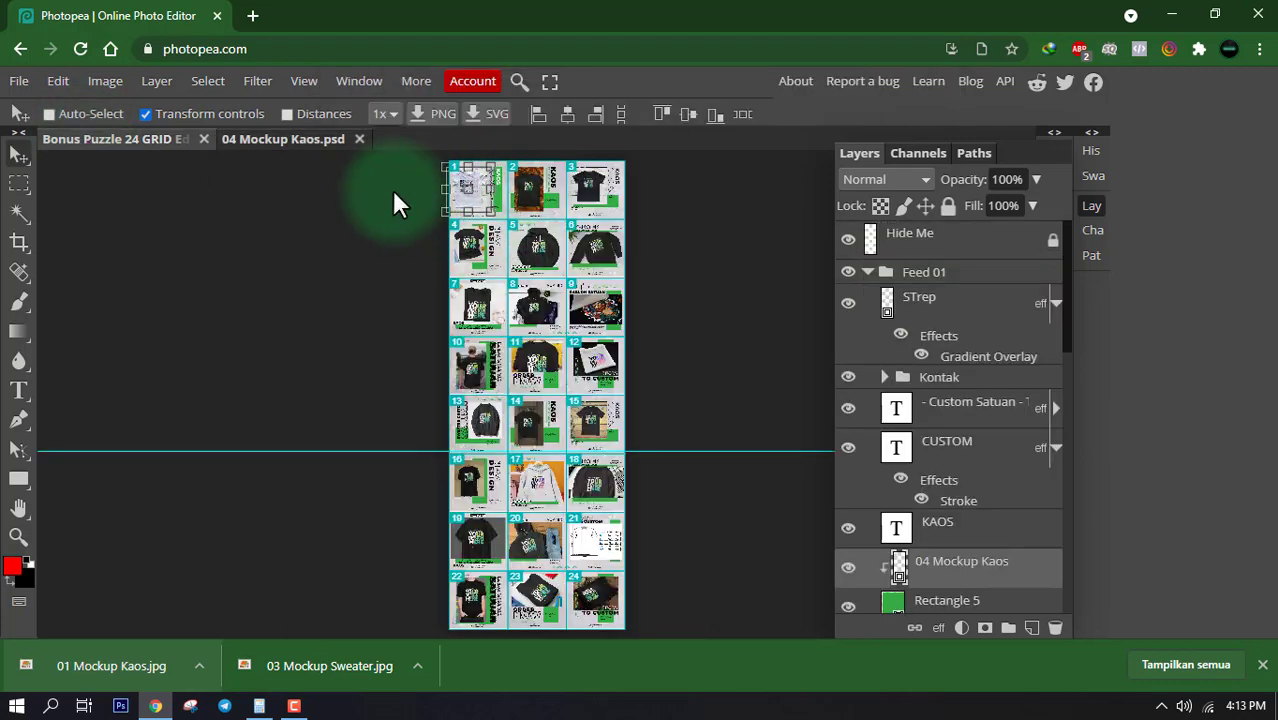
pyautogui.click(484, 180)
pyautogui.scroll(5, 488, 182)
pyautogui.scroll(2, 488, 182)
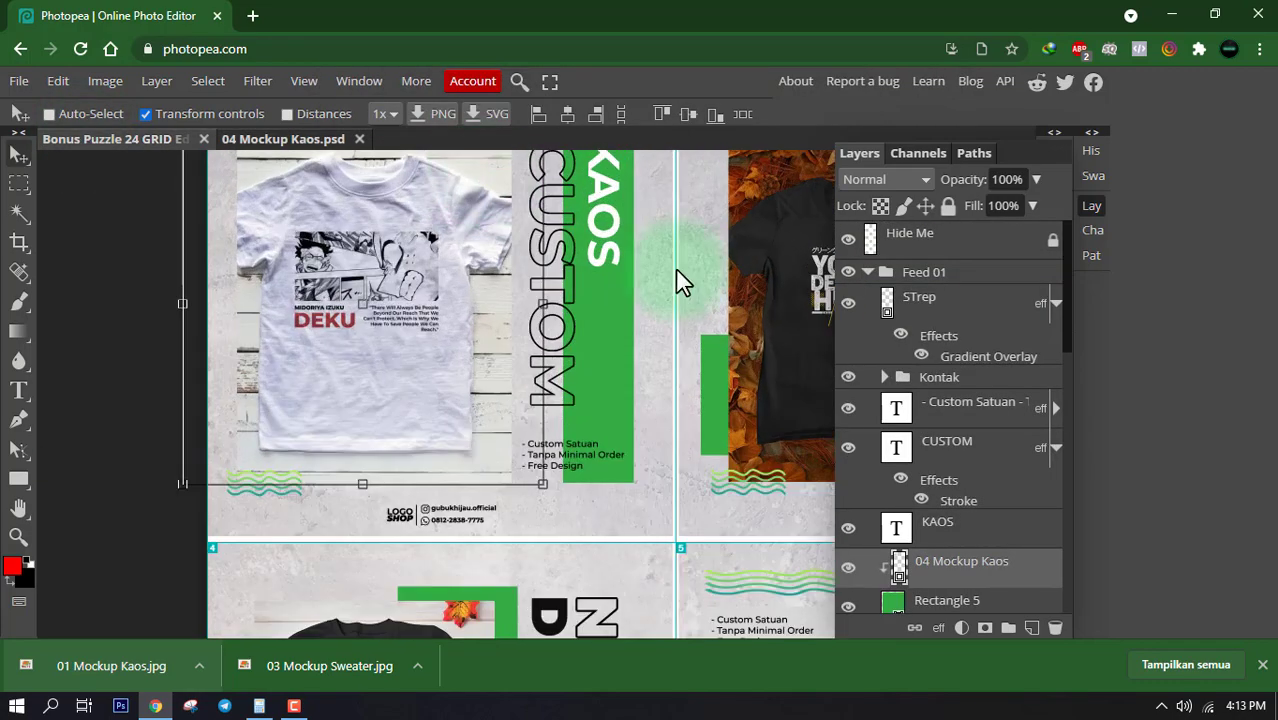
pyautogui.scroll(-4, 640, 360)
pyautogui.moveTo(714, 380); pyautogui.dragTo(465, 294)
# - Collapse the Feed 01 group and open the contents of the 02 Mockup Kaos smart object in Feed 02
pyautogui.click(867, 274)
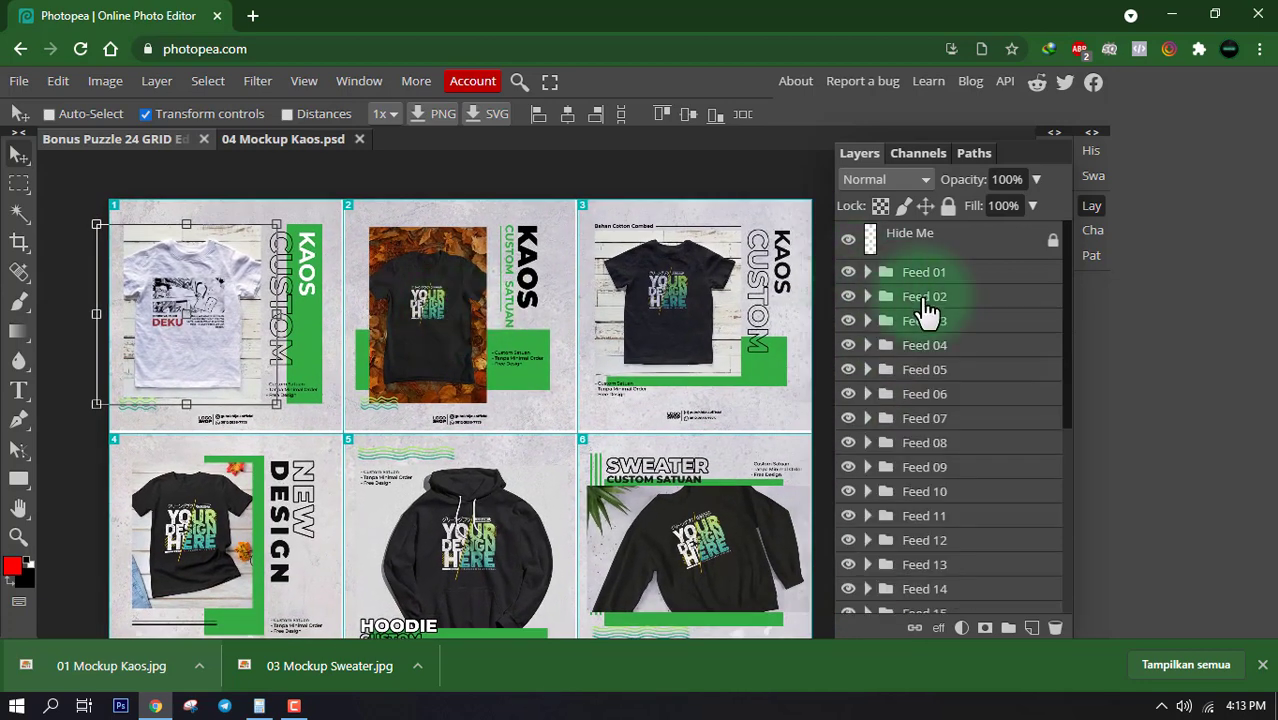
pyautogui.click(874, 297)
pyautogui.click(867, 297)
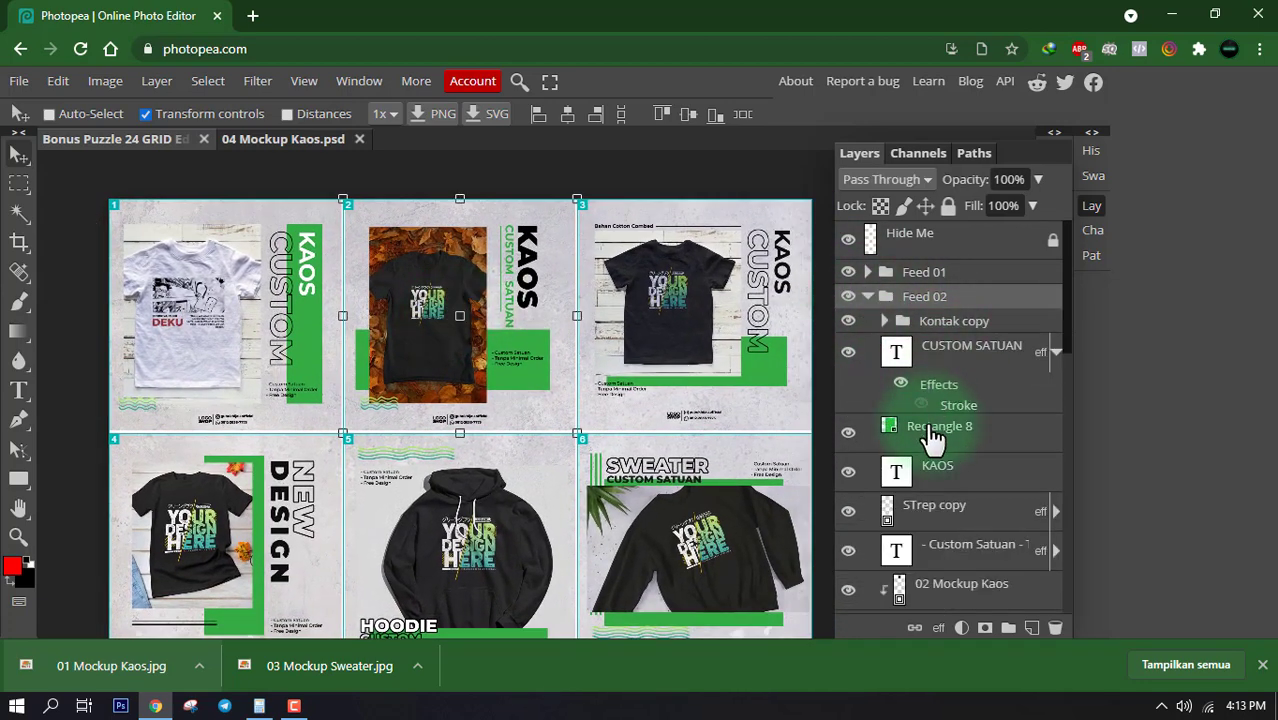
pyautogui.scroll(-3, 968, 465)
pyautogui.click(978, 418)
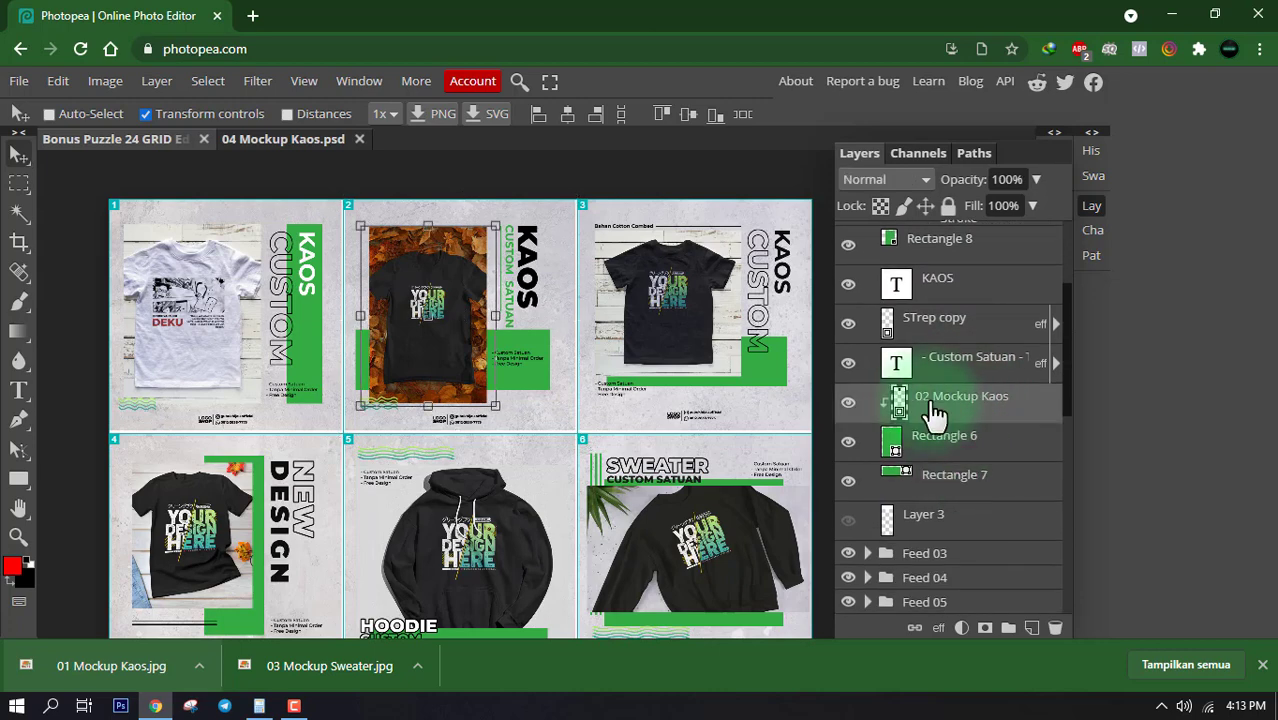
pyautogui.click(157, 81)
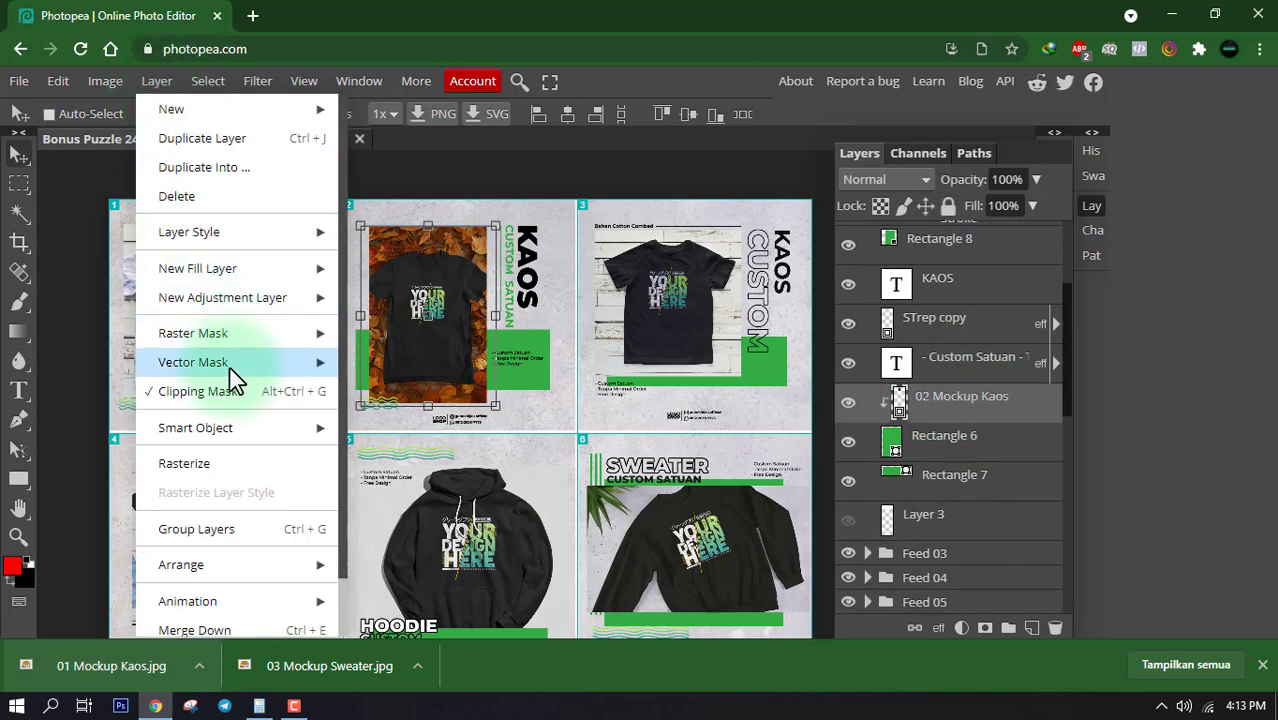
pyautogui.moveTo(330, 433)
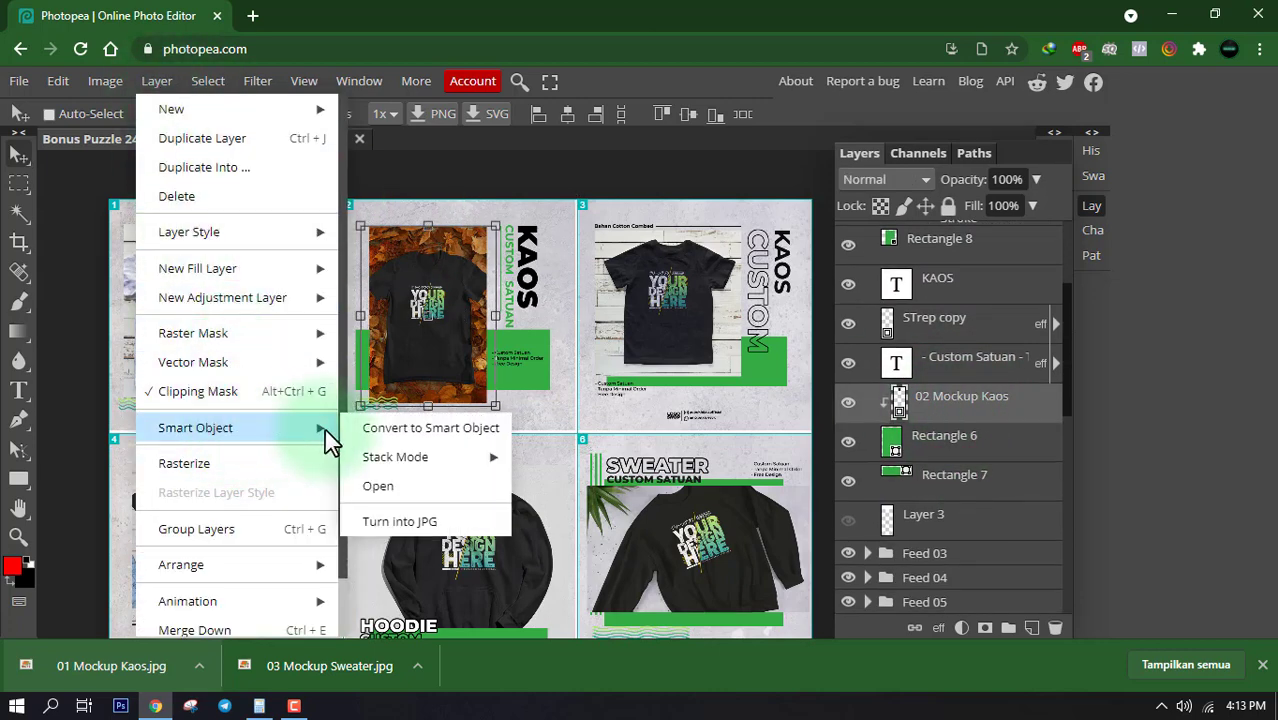
pyautogui.click(497, 496)
# - Place the exported 01 Mockup Hoodie image from Downloads into the 02 Mockup Kaos smart object
pyautogui.click(27, 85)
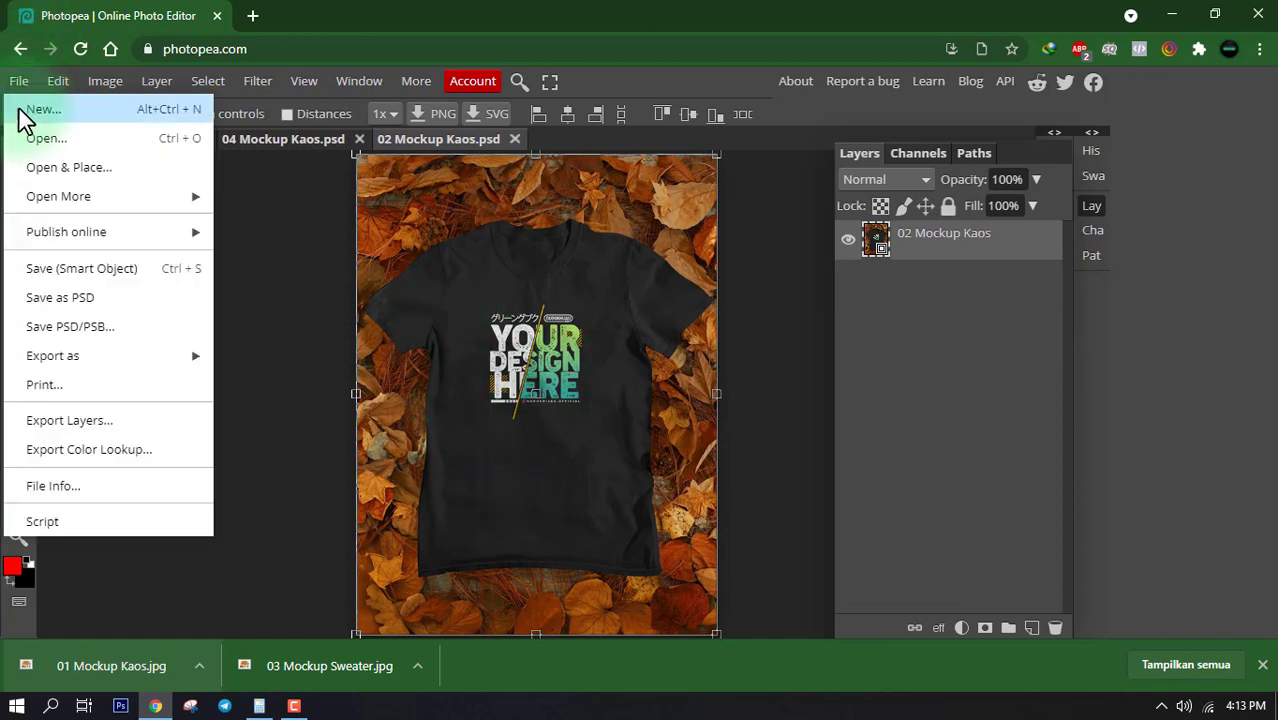
pyautogui.click(81, 163)
pyautogui.click(420, 220)
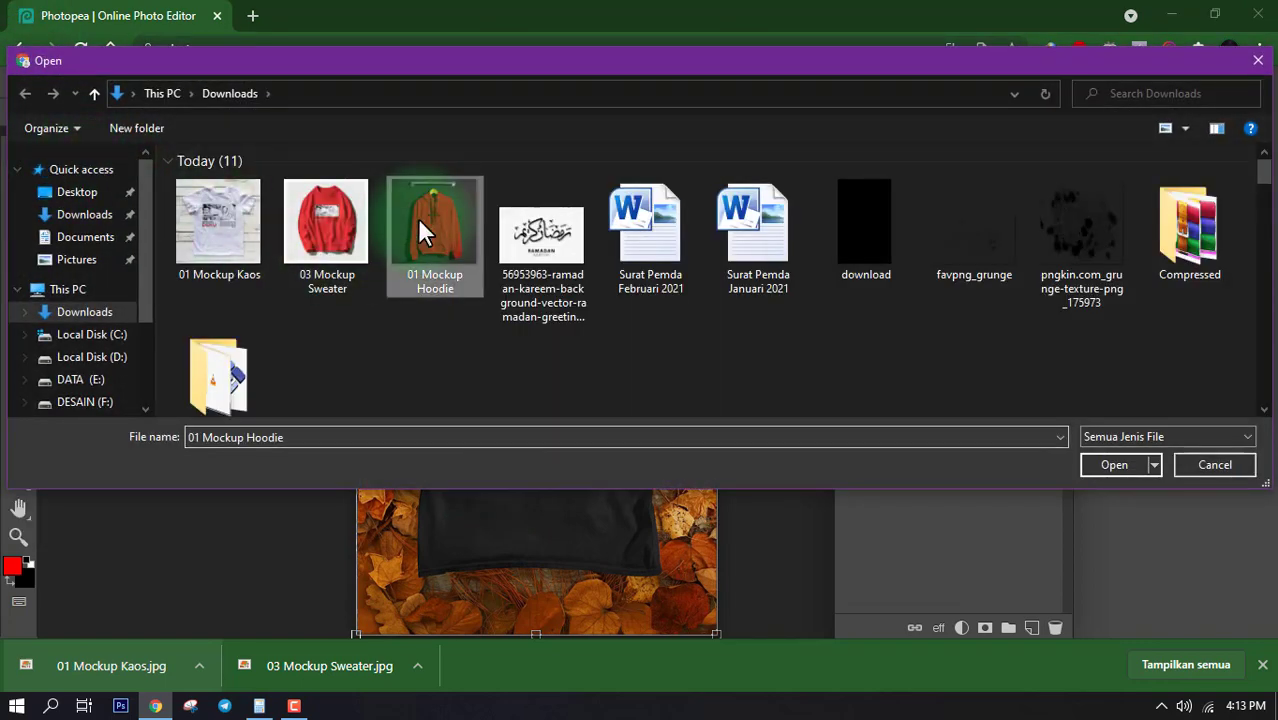
pyautogui.click(1112, 466)
# - Enlarge the placed hoodie image to about 77% so it covers the whole portrait canvas
pyautogui.hotkey('ctrl', '-')
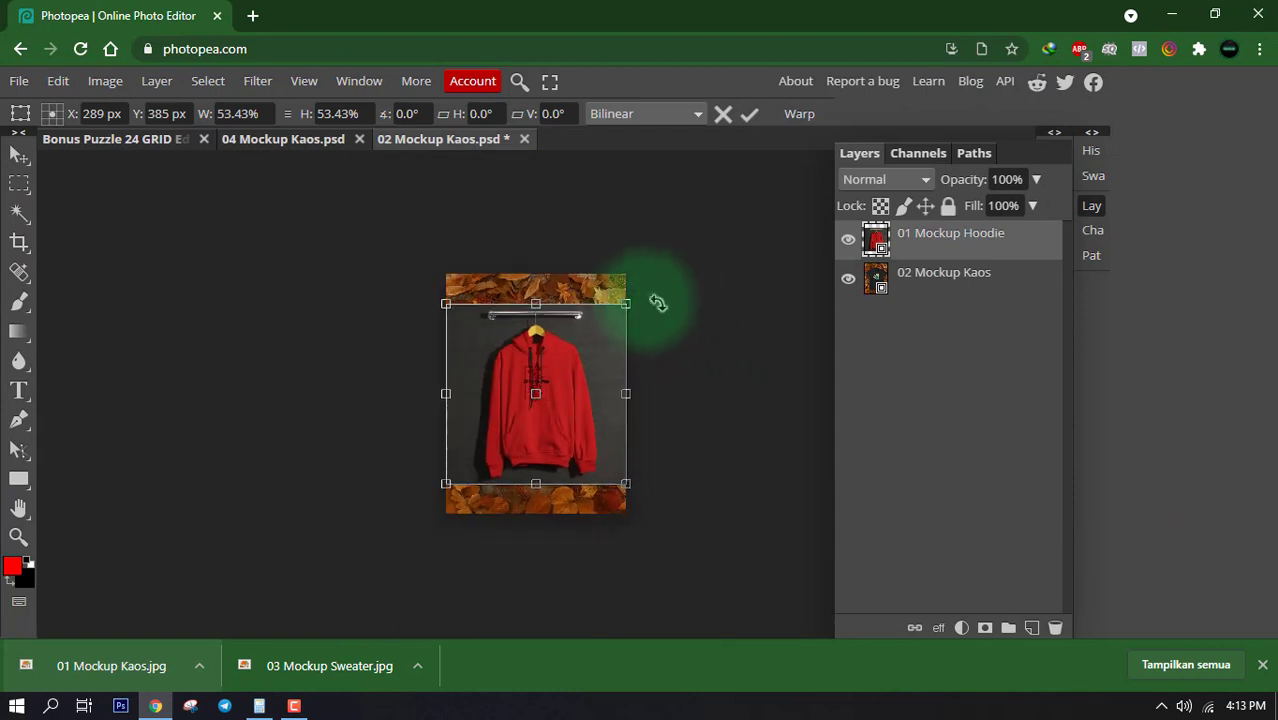
pyautogui.moveTo(626, 274); pyautogui.dragTo(674, 255)
pyautogui.moveTo(482, 478); pyautogui.dragTo(401, 513)
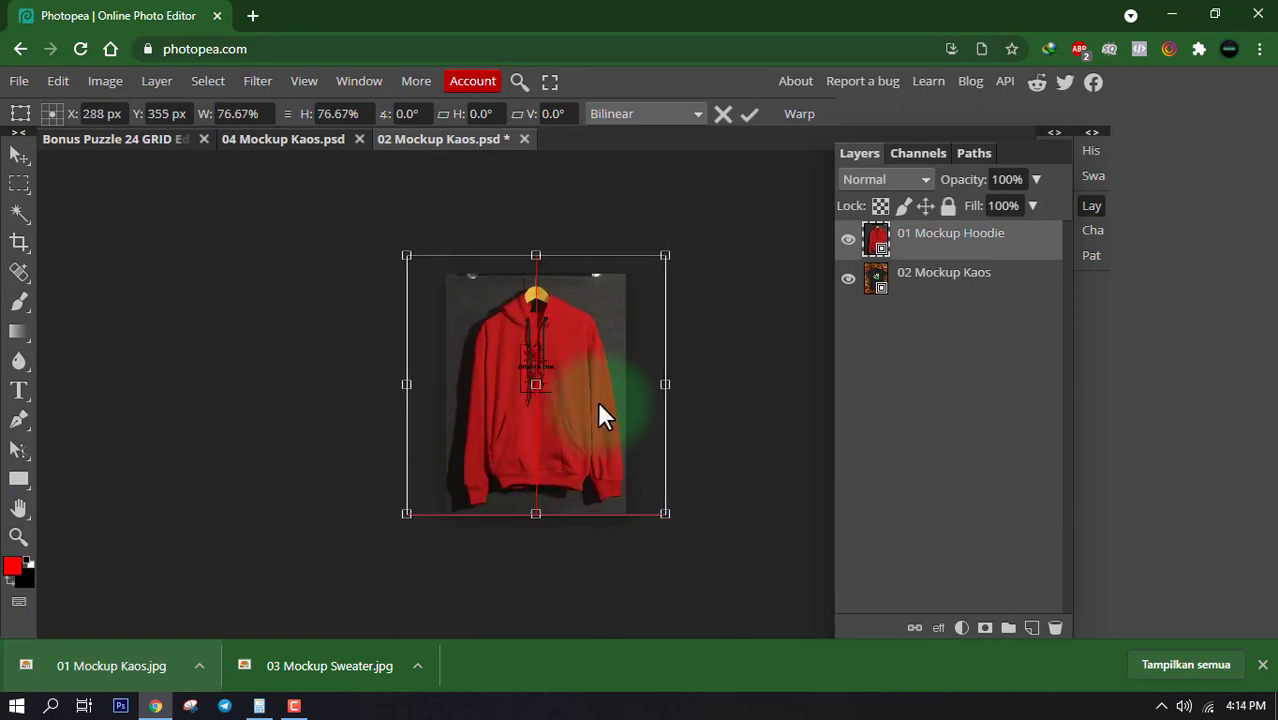
pyautogui.click(750, 113)
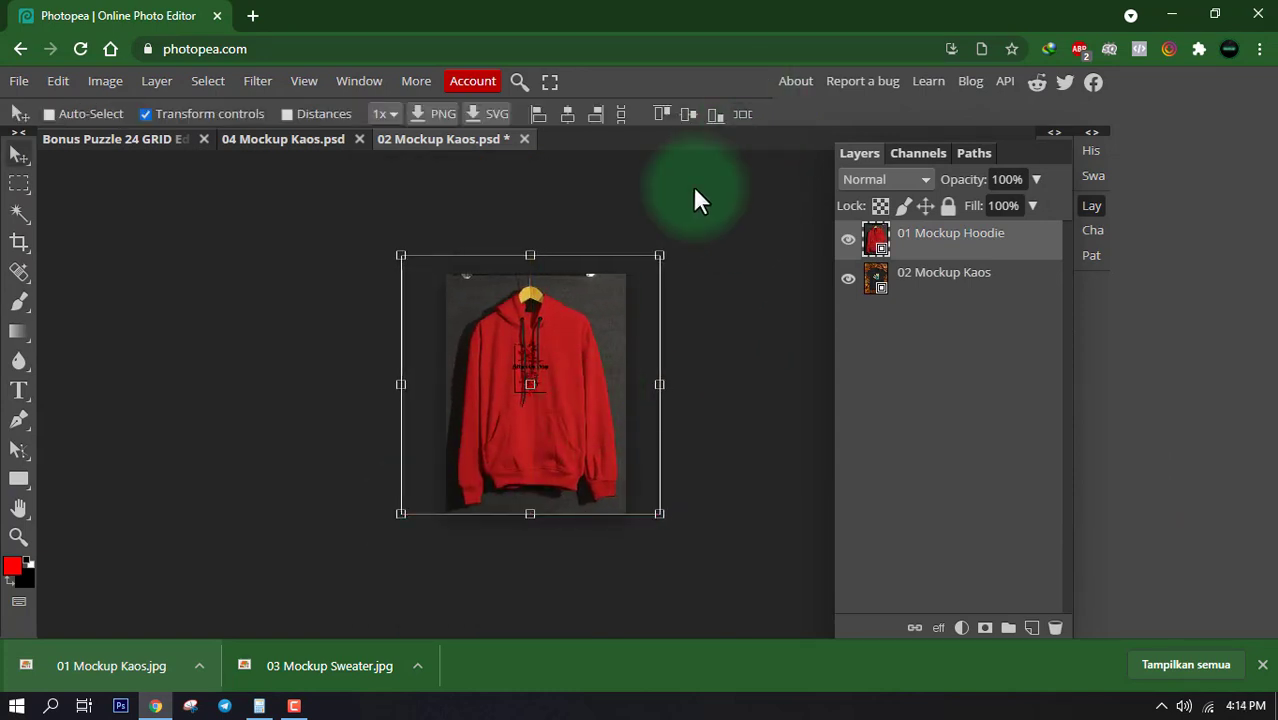
# - Save the 02 Mockup Kaos smart object and return to the Bonus Puzzle 24 GRID document
pyautogui.click(22, 84)
pyautogui.click(38, 263)
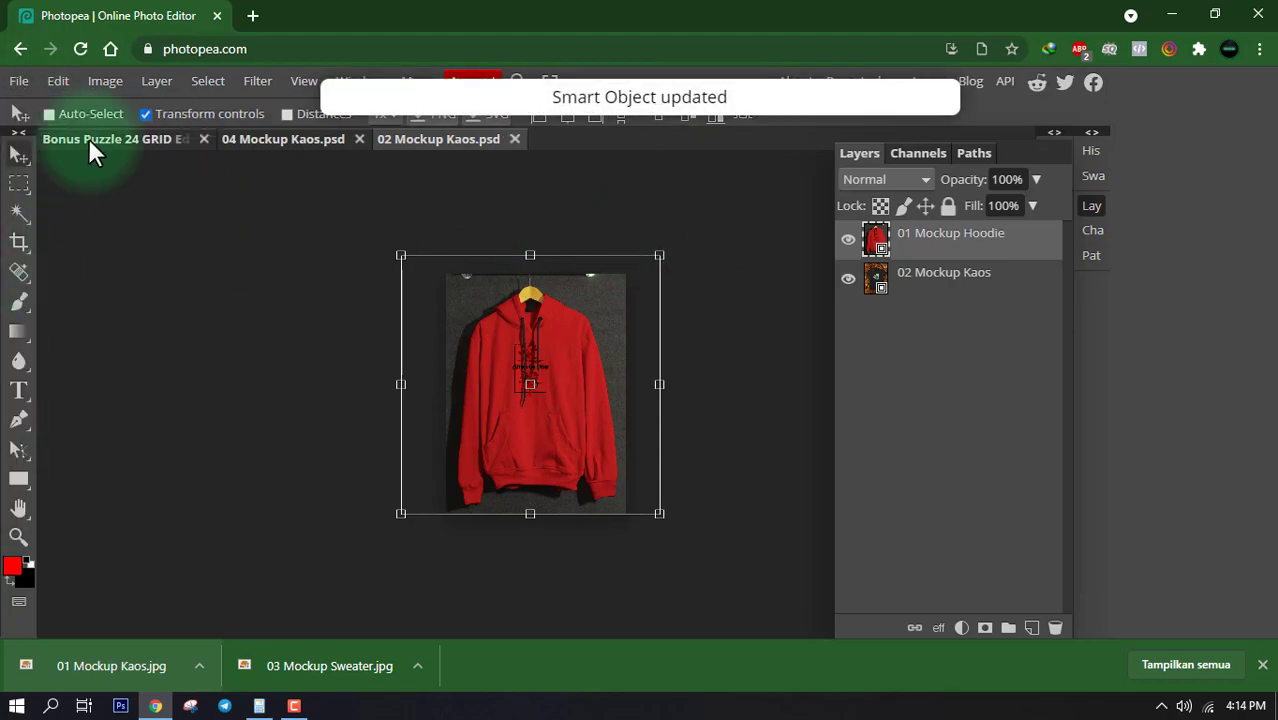
pyautogui.click(88, 138)
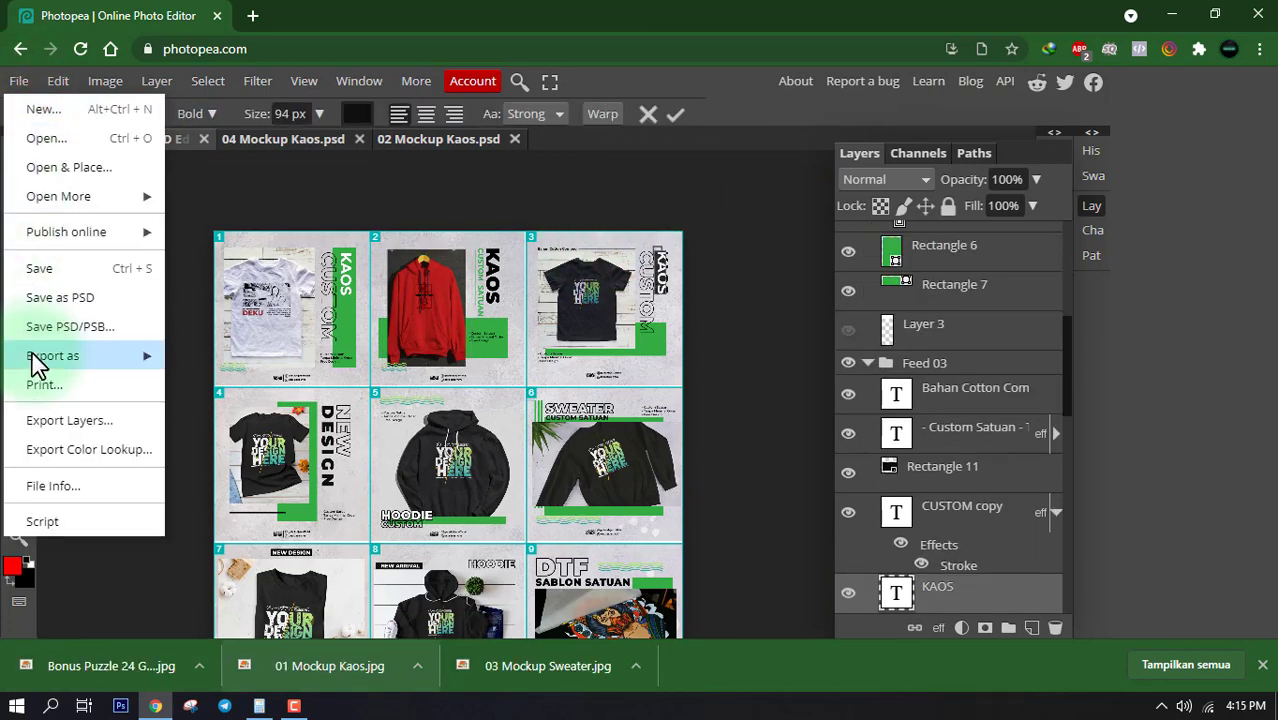
# - Export the Bonus Puzzle 24 GRID document as JPG slices at 3000 × 8000 px and 100% quality
pyautogui.click(160, 352)
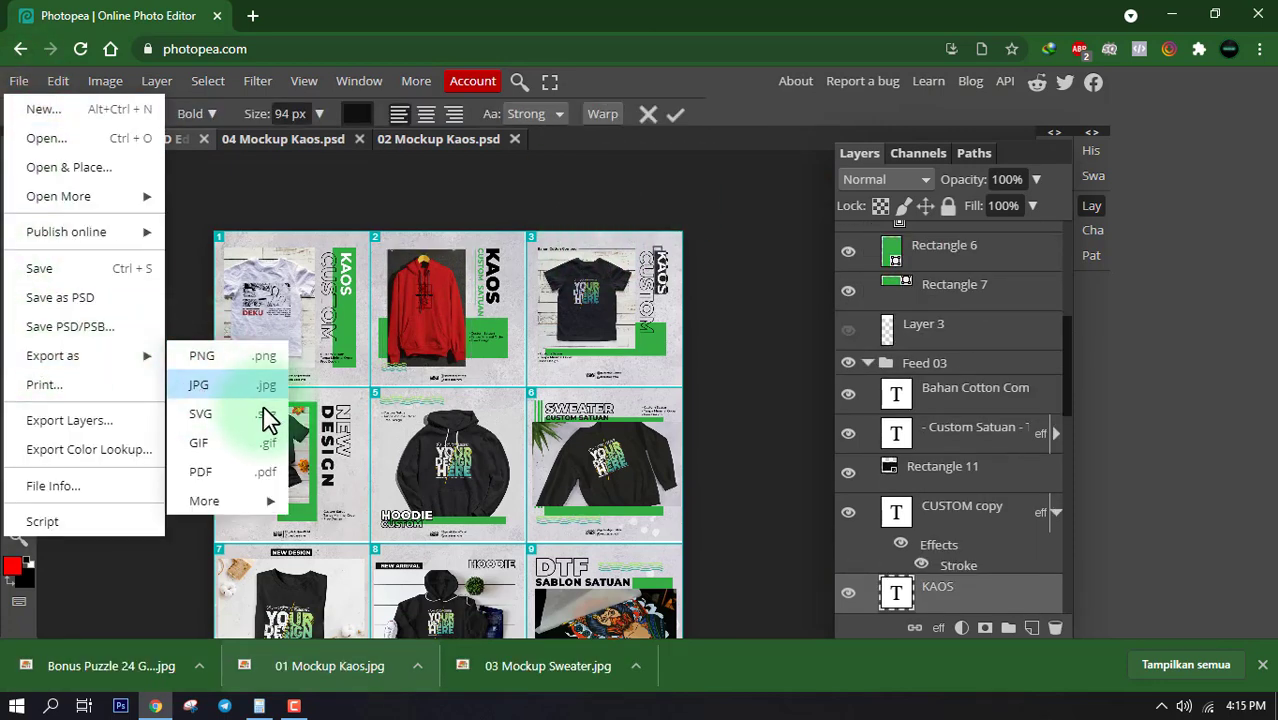
pyautogui.click(239, 396)
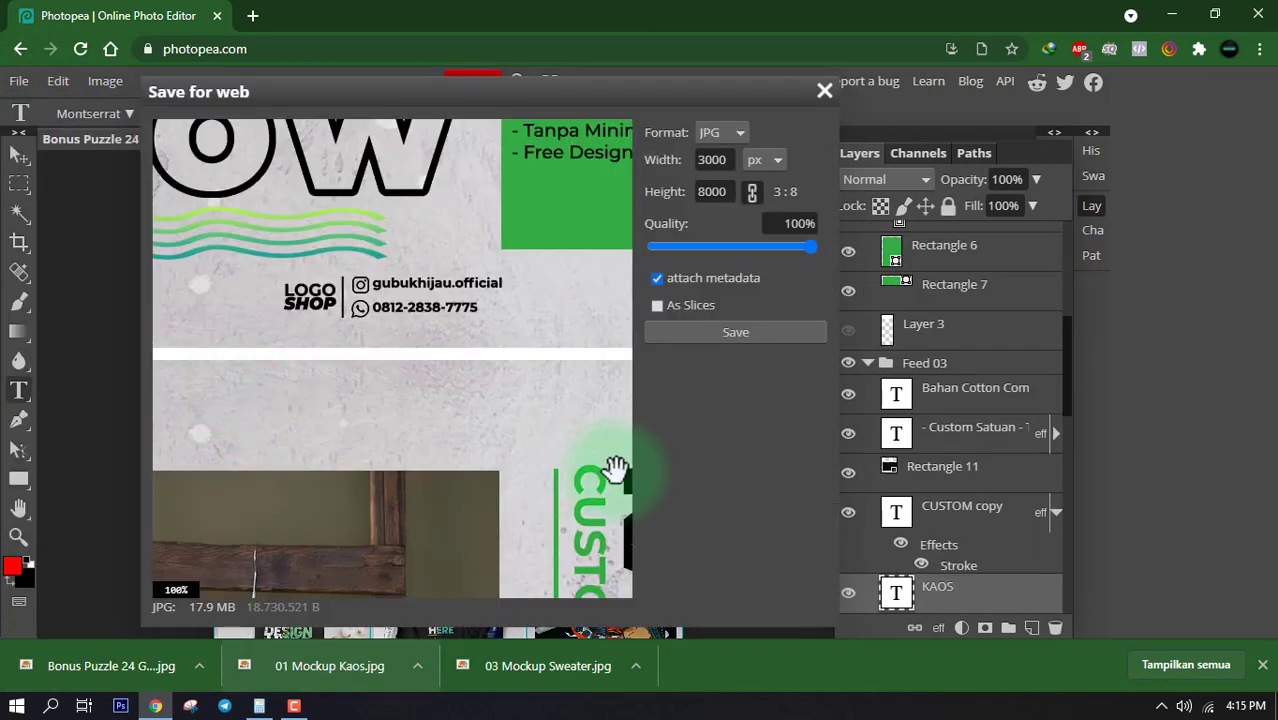
pyautogui.click(657, 303)
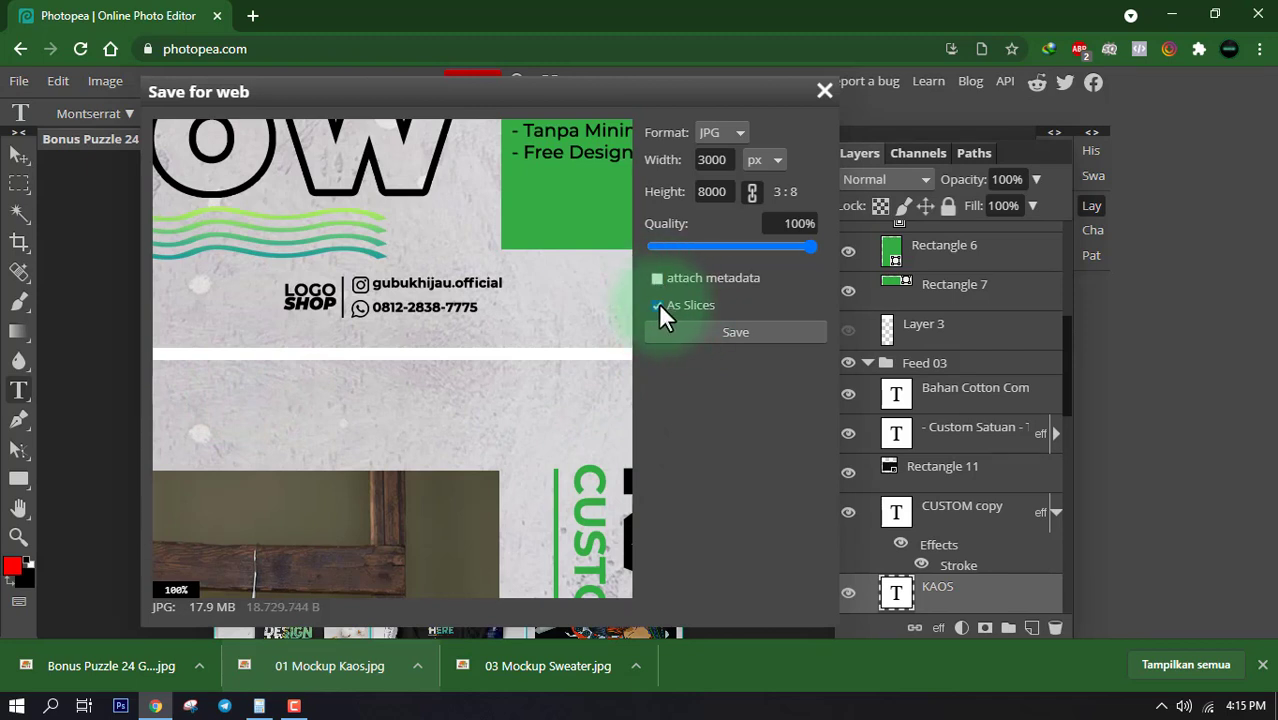
pyautogui.click(657, 305)
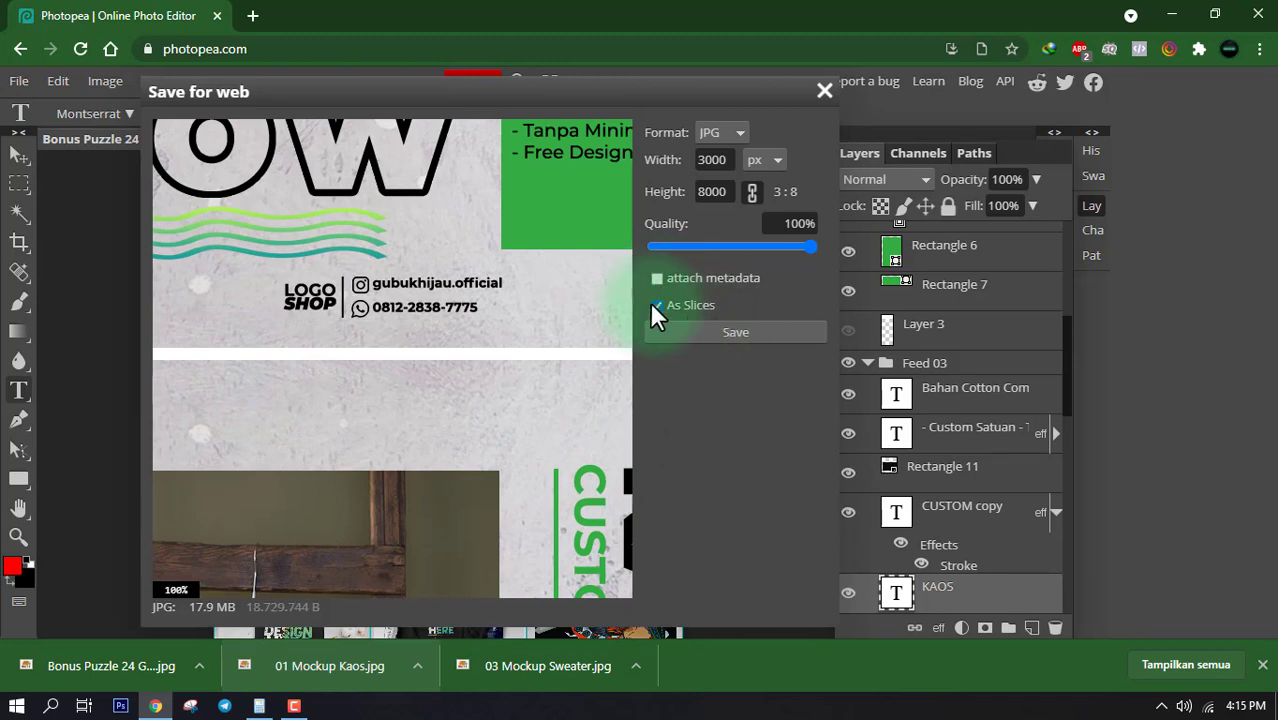
pyautogui.click(731, 334)
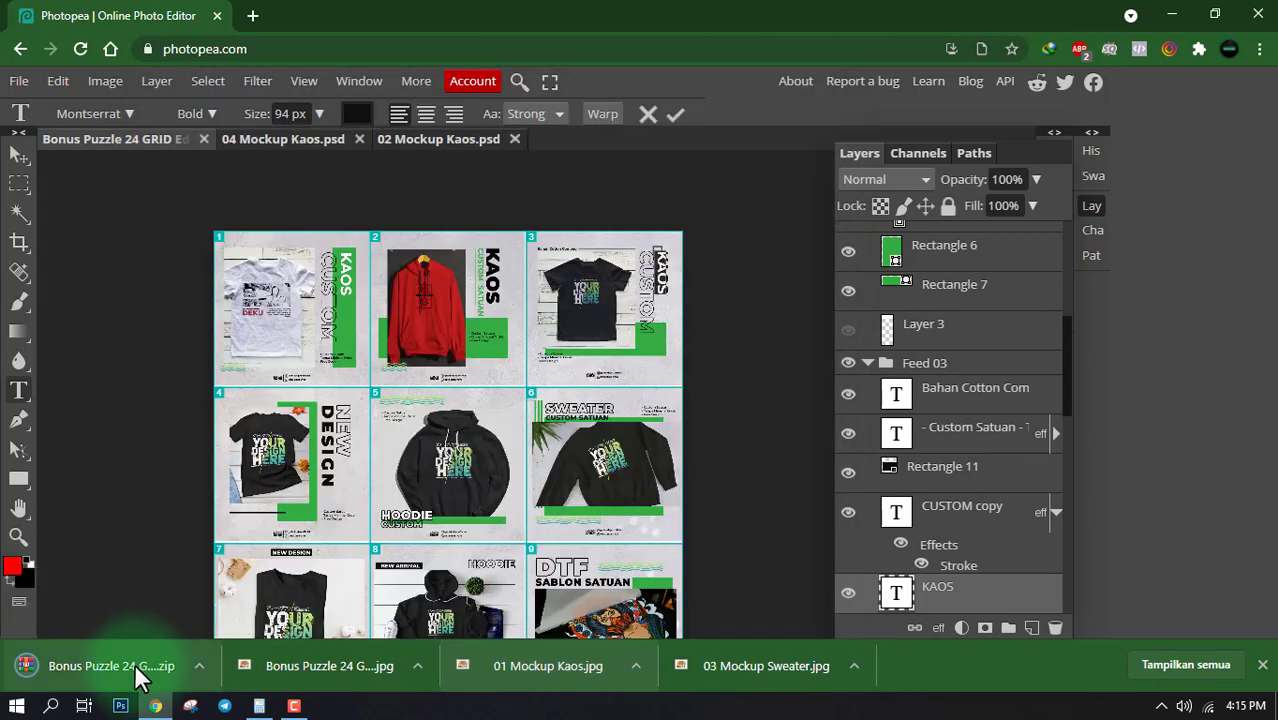
# - Open the downloaded Bonus Puzzle 24 GRID zip in WinRAR and check the img1 slice in its img folder
pyautogui.click(136, 676)
pyautogui.doubleClick(163, 300)
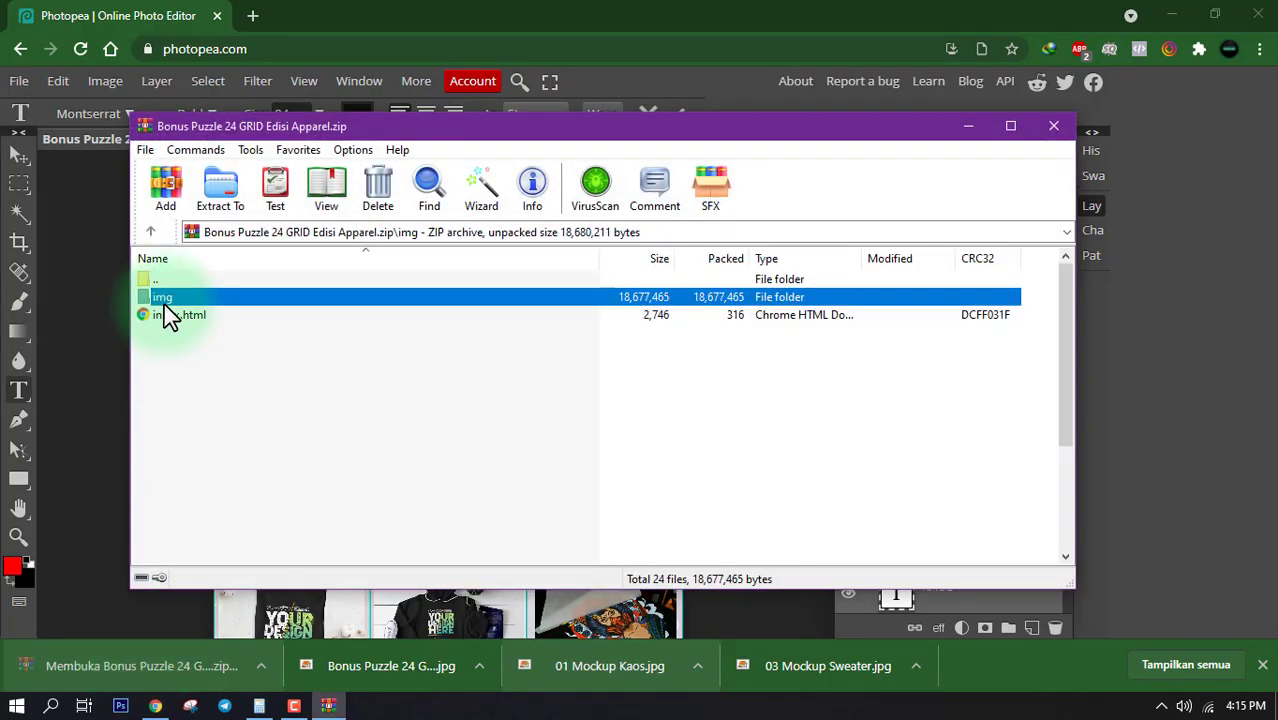
pyautogui.doubleClick(178, 298)
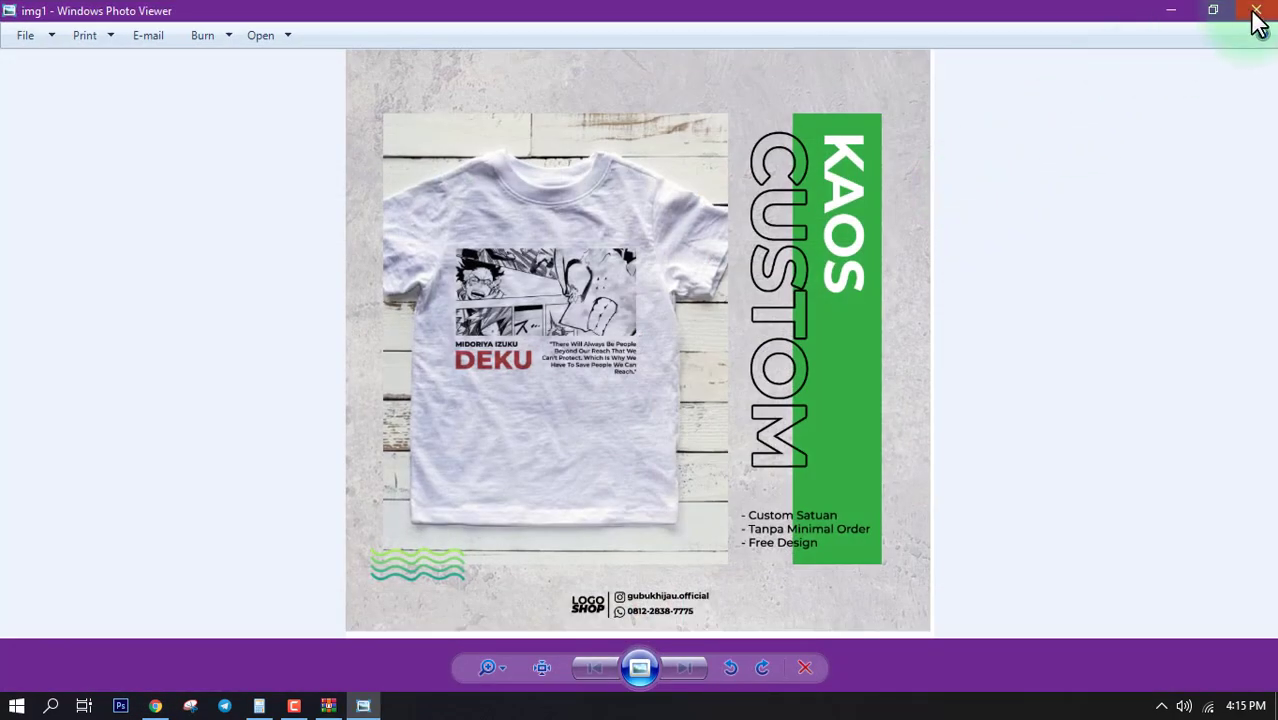
pyautogui.click(1258, 14)
# - View the exported slices img2 to img6 one after another to check each feed image
pyautogui.doubleClick(195, 316)
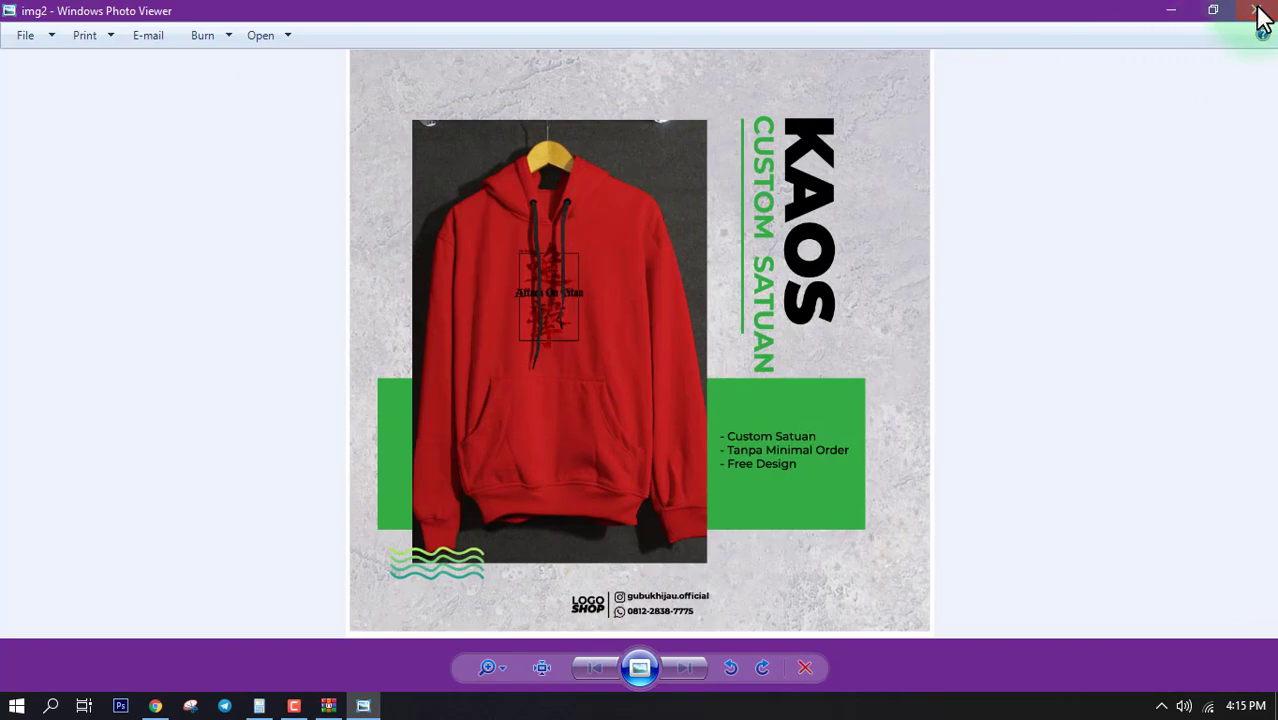
pyautogui.click(1258, 12)
pyautogui.doubleClick(193, 334)
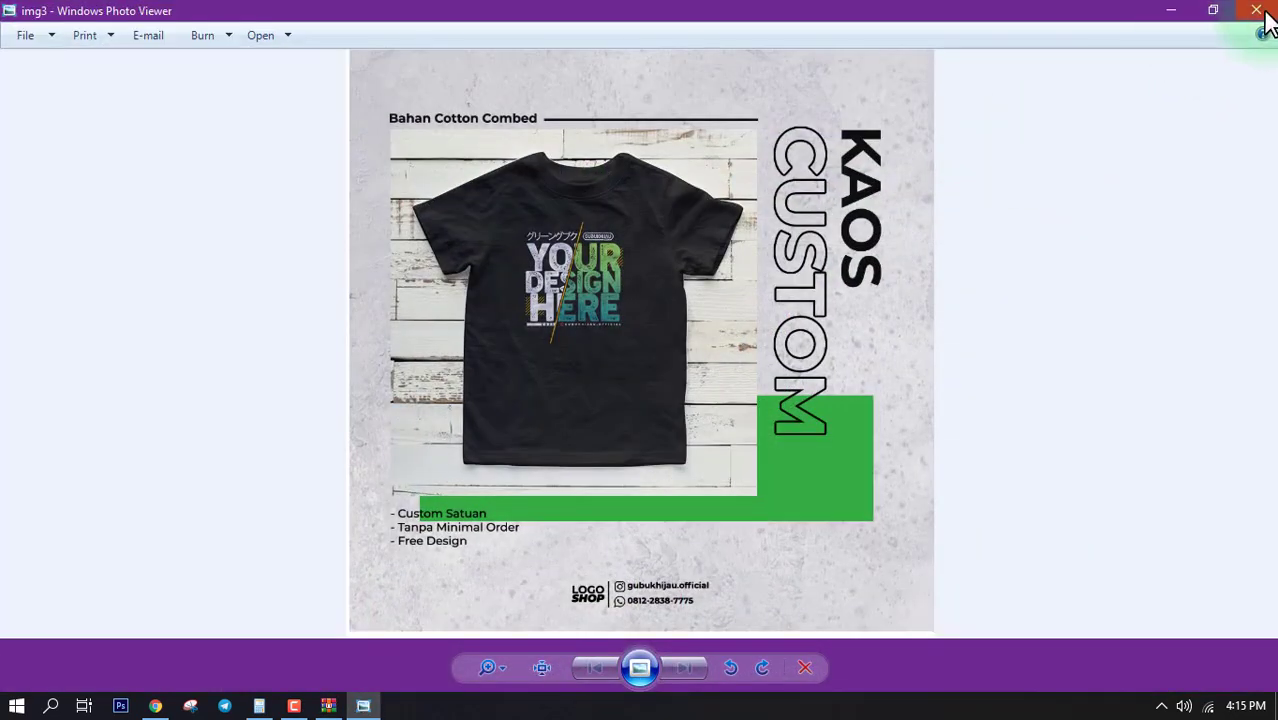
pyautogui.click(1258, 12)
pyautogui.doubleClick(195, 352)
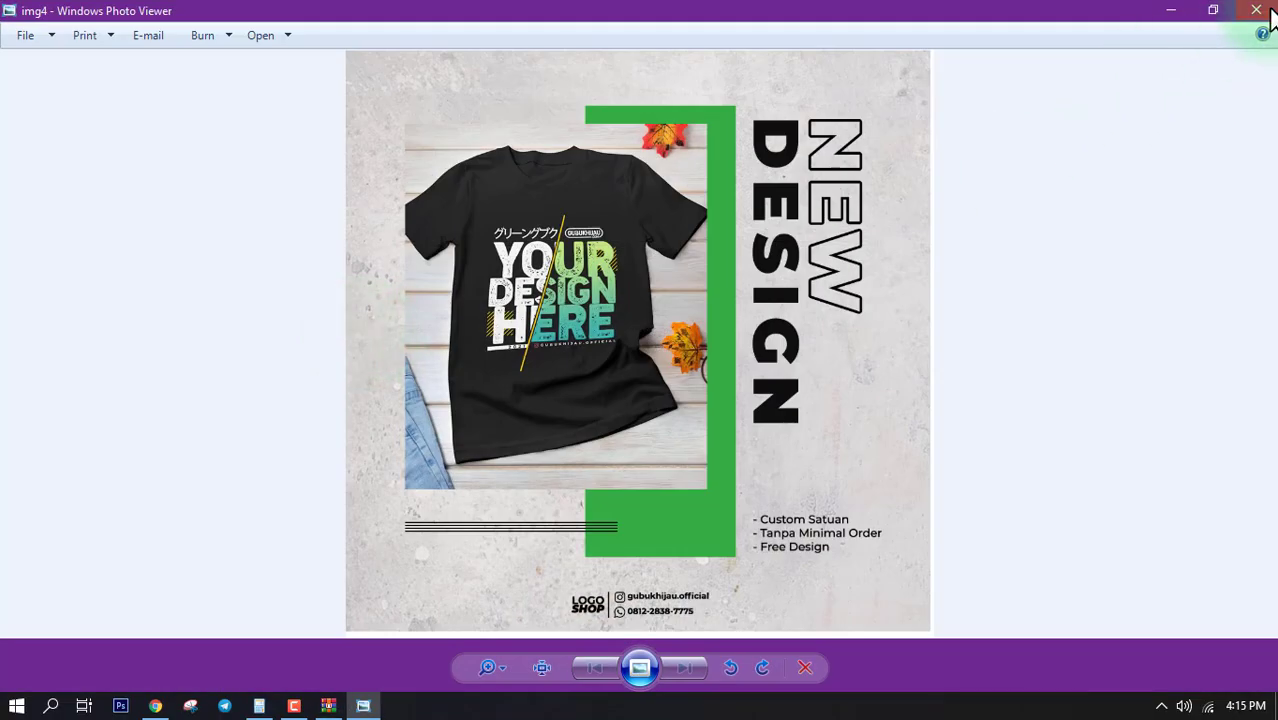
pyautogui.click(1258, 12)
pyautogui.doubleClick(190, 370)
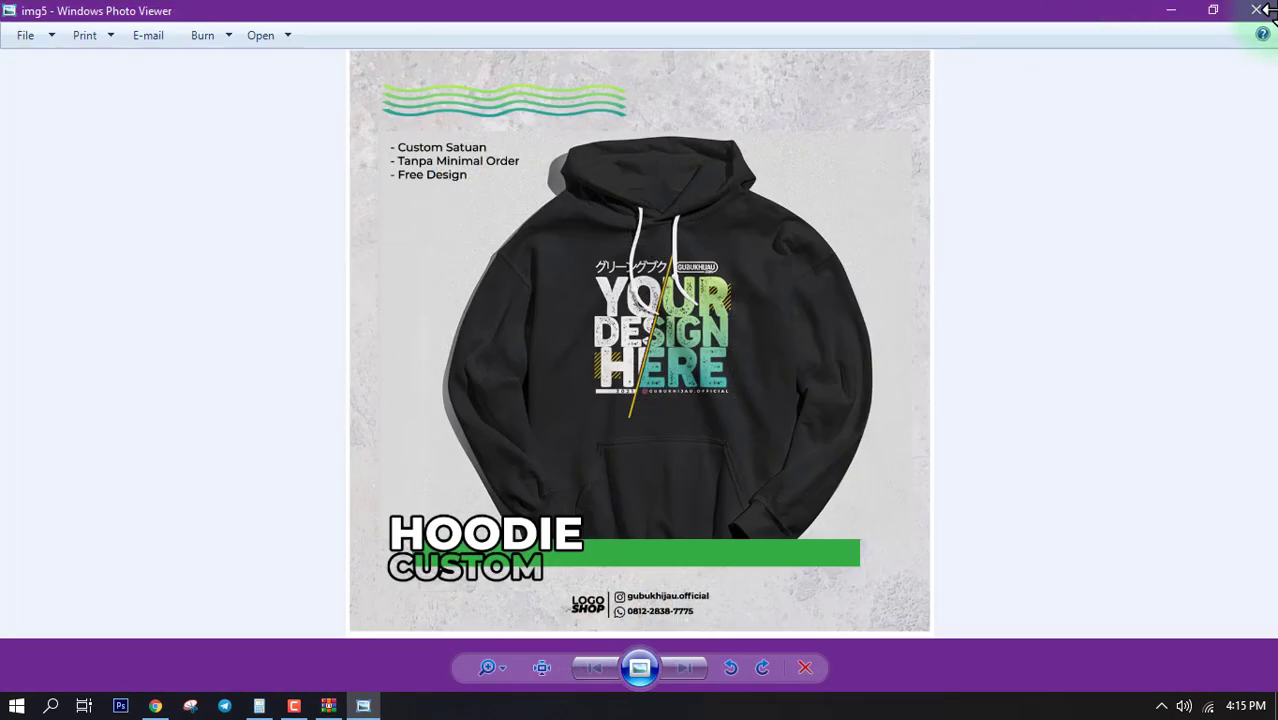
pyautogui.click(1258, 12)
pyautogui.doubleClick(191, 388)
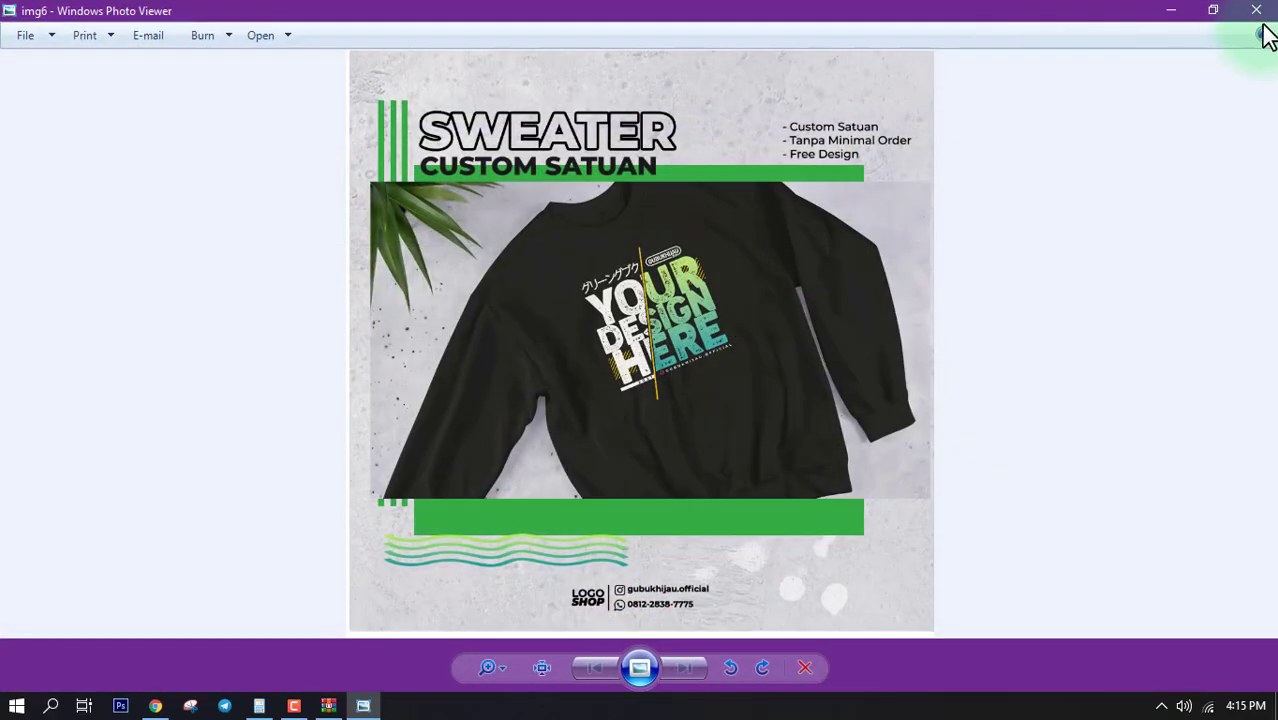